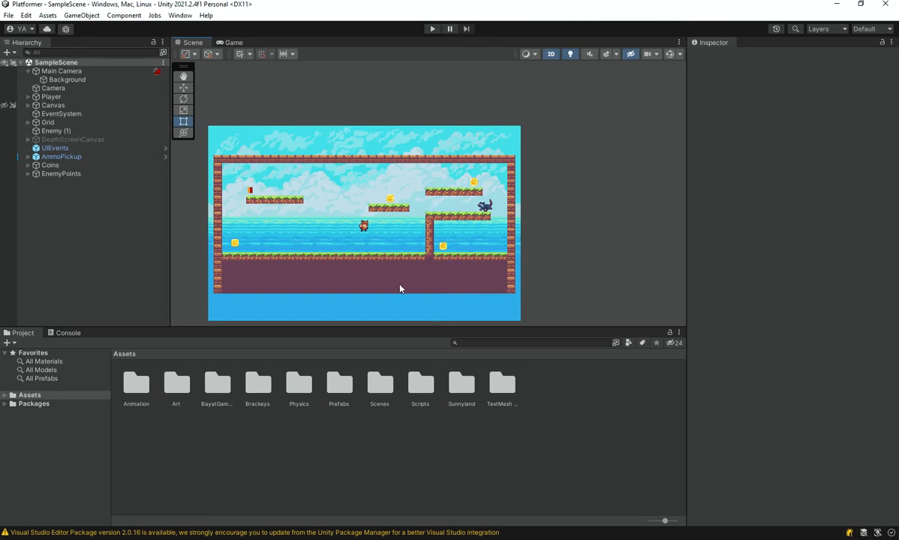
Look over the platformer level's layout in the Scene view, including the platforms, coins, player and enemy.
middle_click_drag(397, 285, 489, 255)
scroll(546, 230, "up", 9)
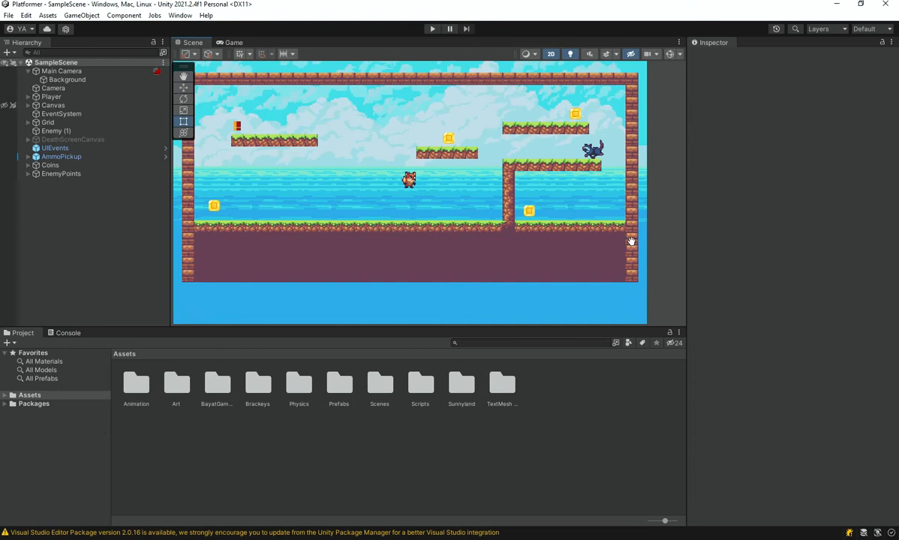
middle_click_drag(631, 241, 573, 279)
scroll(536, 227, "up", 10)
middle_click_drag(448, 231, 516, 223)
scroll(513, 233, "down", 5)
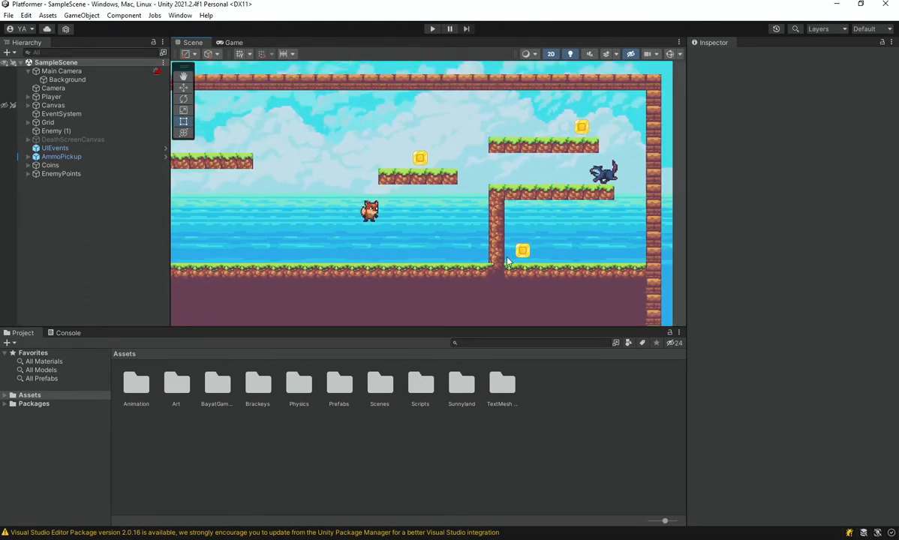
scroll(501, 264, "down", 4)
middle_click_drag(474, 288, 471, 236)
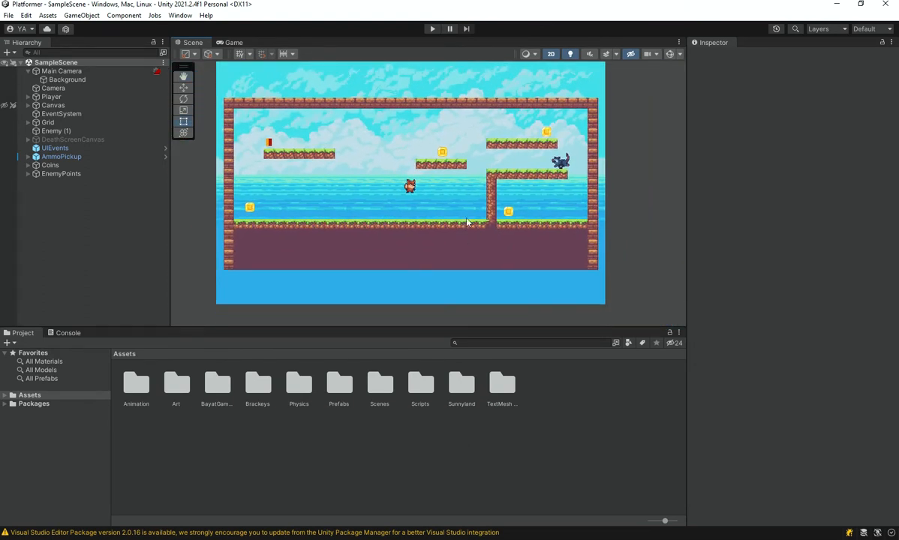
Start play-testing the level and steer the fox across the platforms to collect the first two coins.
left_click(432, 28)
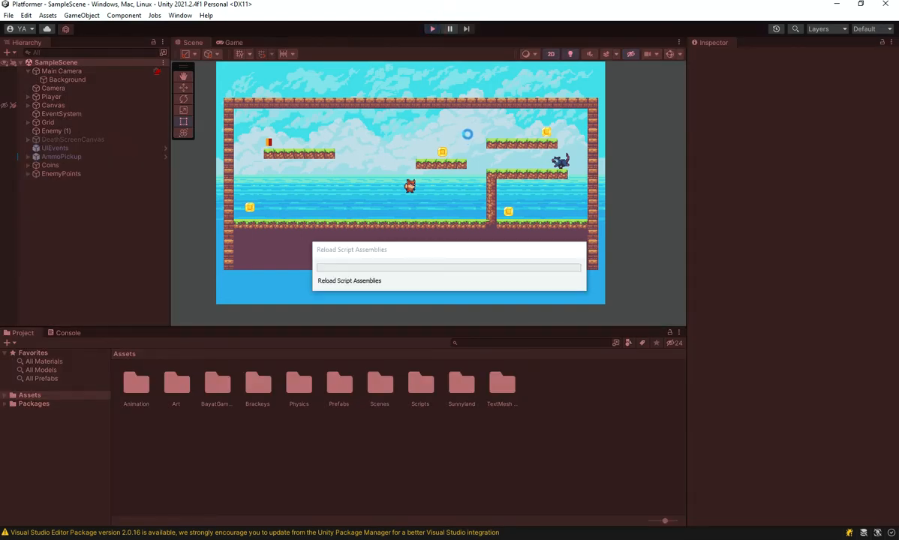
key("Right")
key("Left")
key("Right")
key("space")
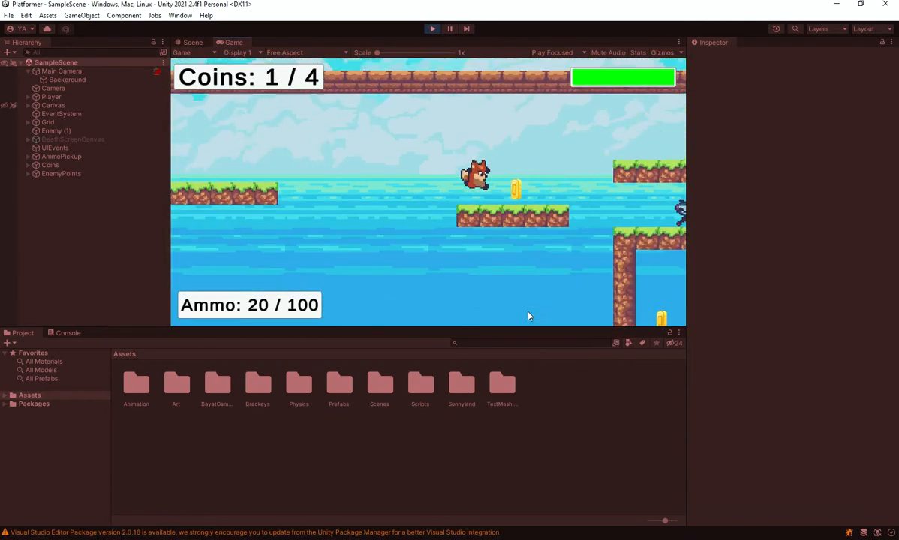
key("Left")
key("Right")
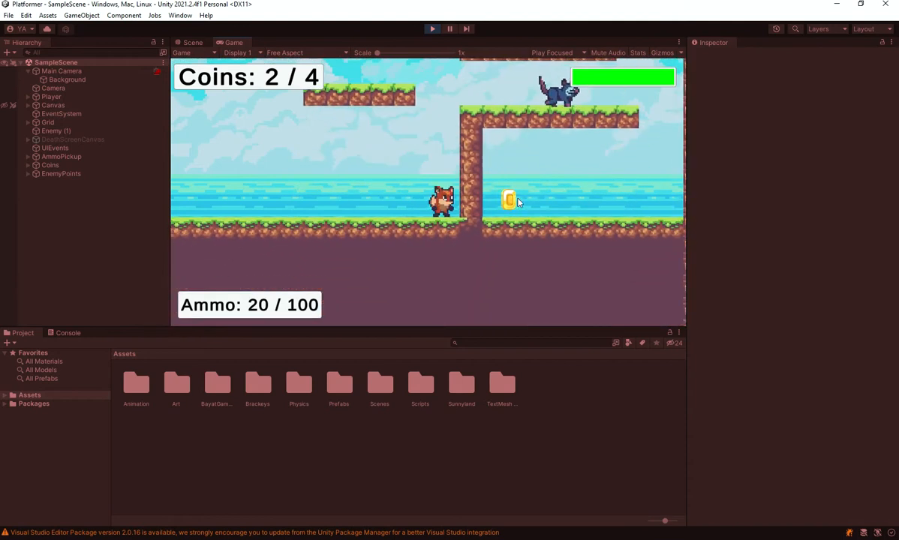
Shoot the enemy near the stone pillar and jump the fox up to the upper platform.
key("space")
left_click(605, 209)
key("Left")
key("space")
key("d")
left_click(517, 167)
key("space")
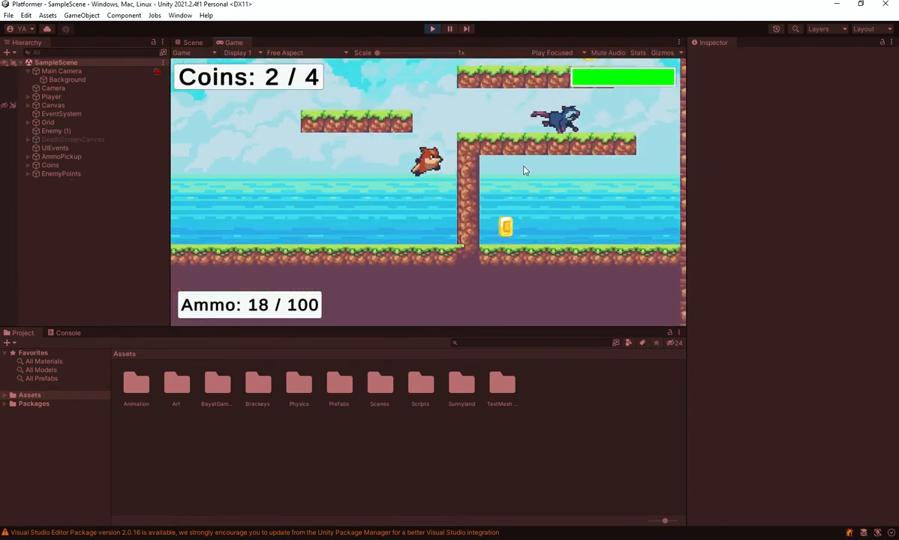
left_click(610, 199)
key("a")
key("d")
key("space")
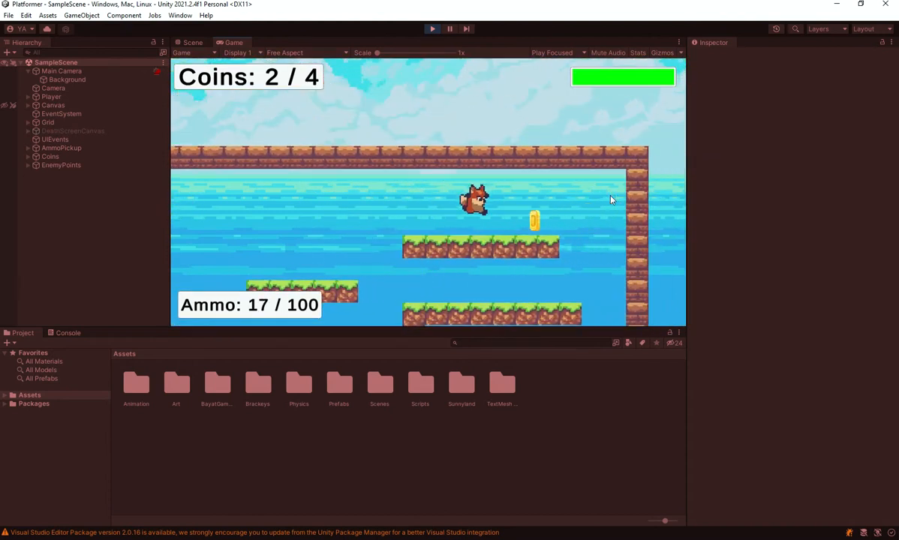
Collect the remaining two coins in the running game, one on the upper platform and one beyond the pillar.
key("a")
key("d")
key("space")
key("space")
key("a")
key("a")
key("space")
key("a")
key("space")
key("d")
key("space")
key("d")
key("a")
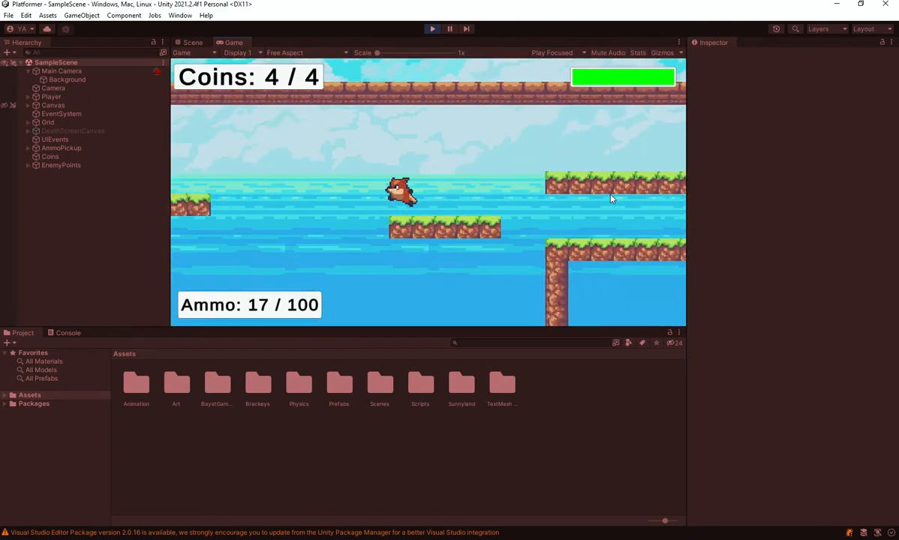
Pick up the ammo on the far platform and jump the fox around the cleared level.
key("space")
key("d")
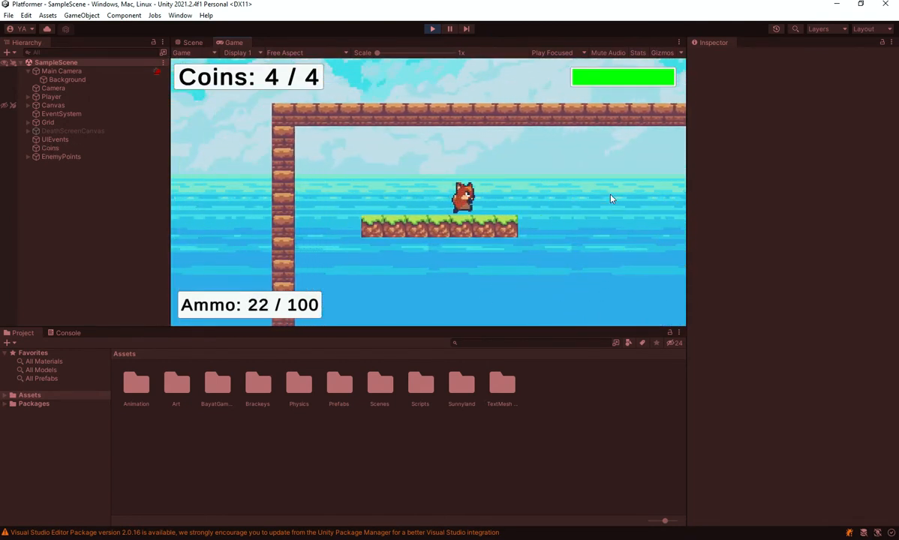
key("space")
key("space")
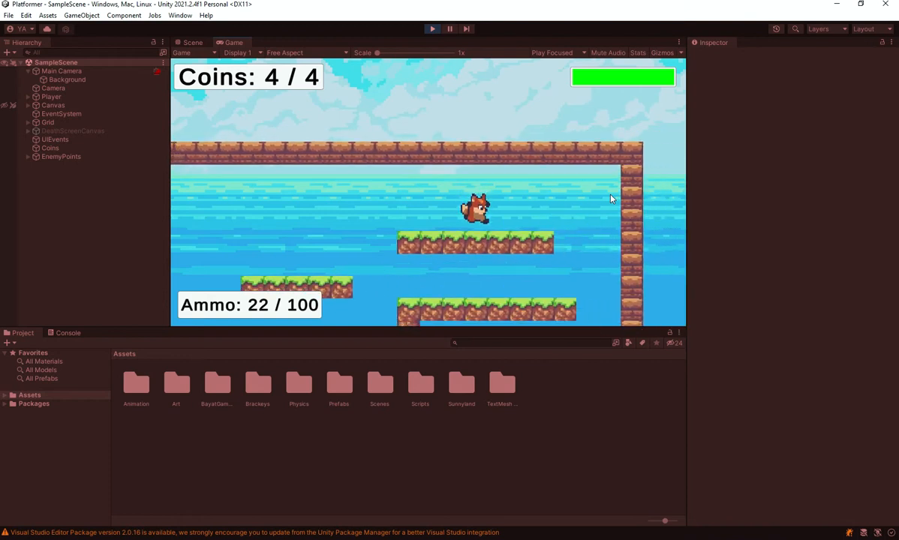
key("a")
key("space")
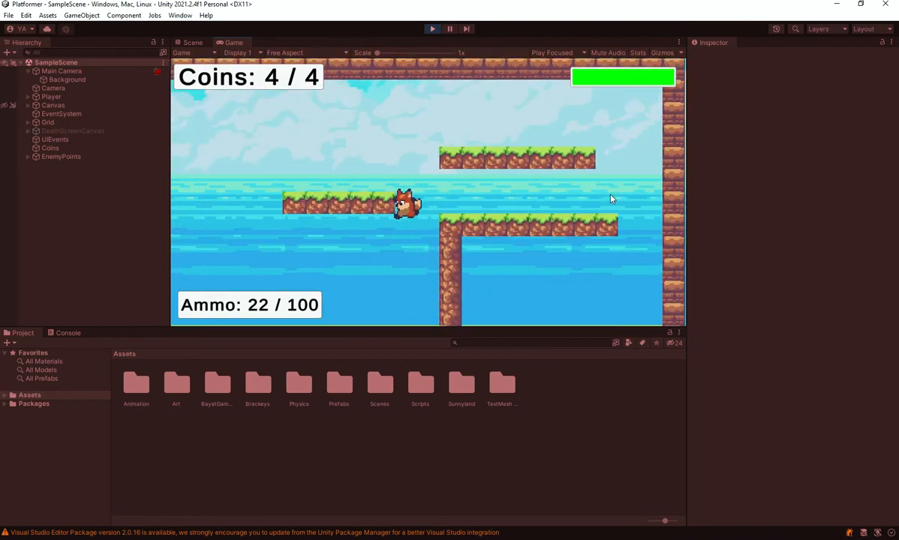
key("space")
key("d")
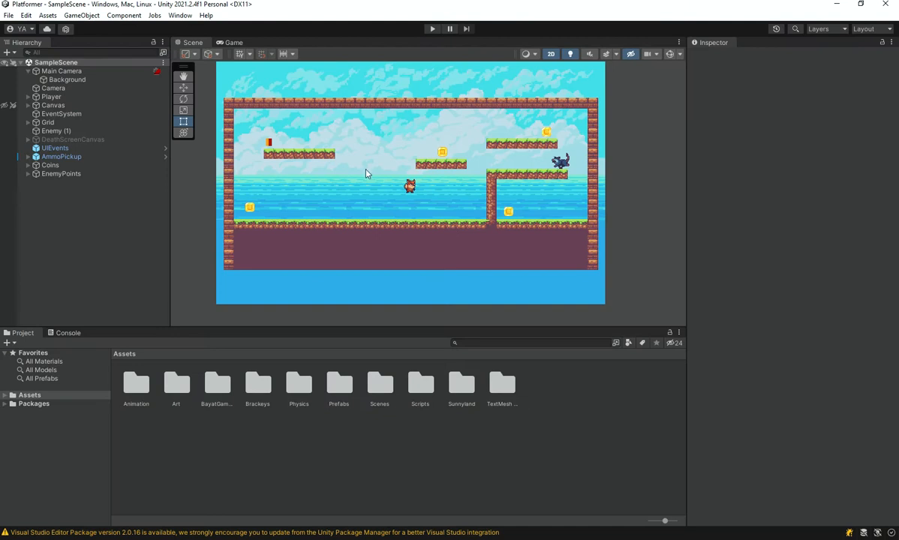
middle_click_drag(367, 184, 389, 201)
scroll(491, 315, "up", 5)
middle_click_drag(341, 237, 370, 250)
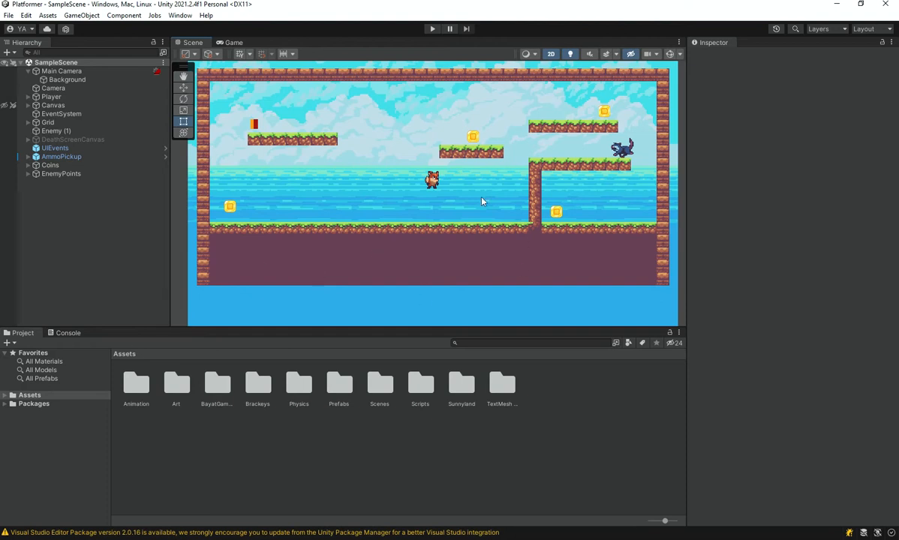
scroll(482, 201, "down", 5)
middle_click_drag(463, 204, 438, 190)
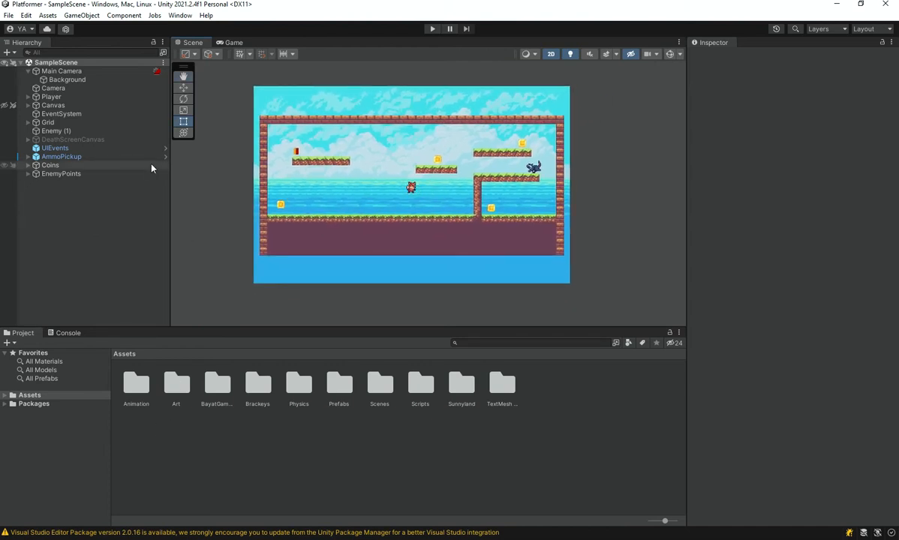
scroll(388, 196, "down", 2)
scroll(391, 203, "up", 4)
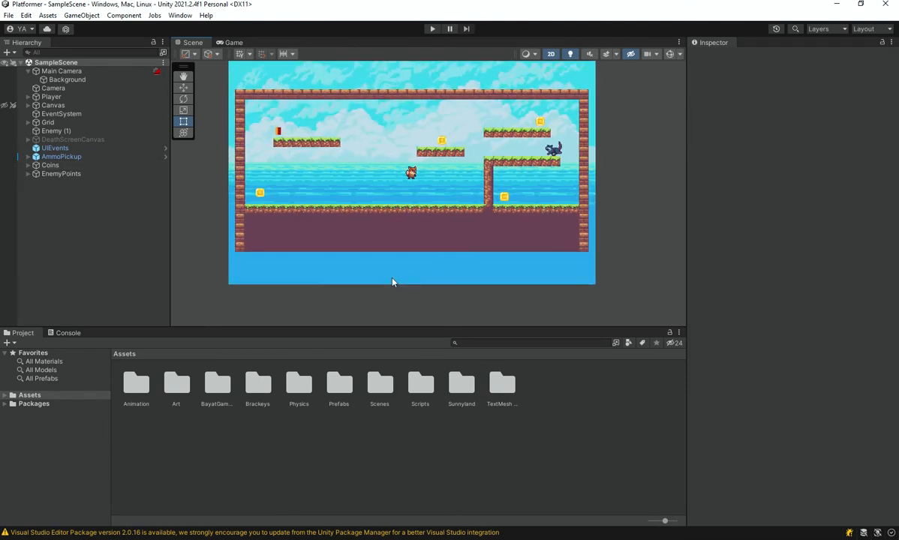
middle_click_drag(264, 248, 253, 259)
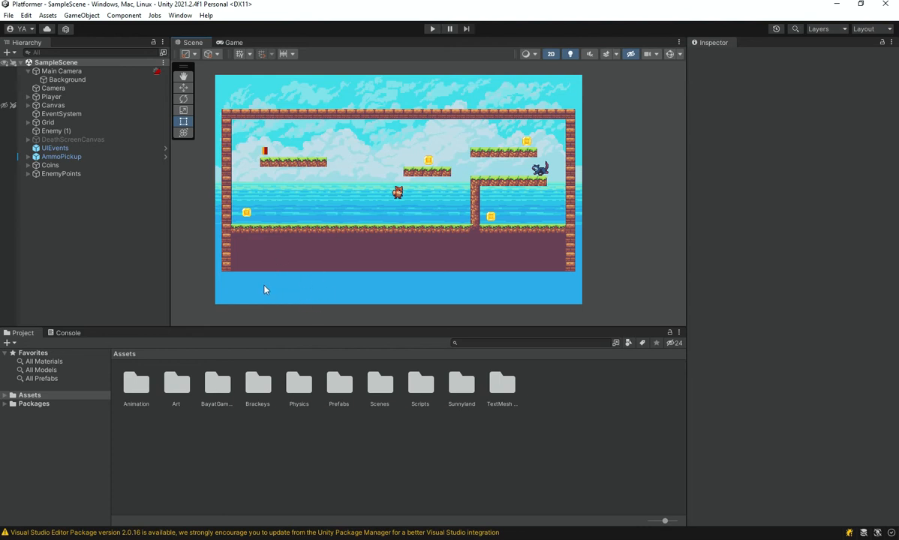
Create a new folder named tileset inside the Art folder.
double_click(175, 385)
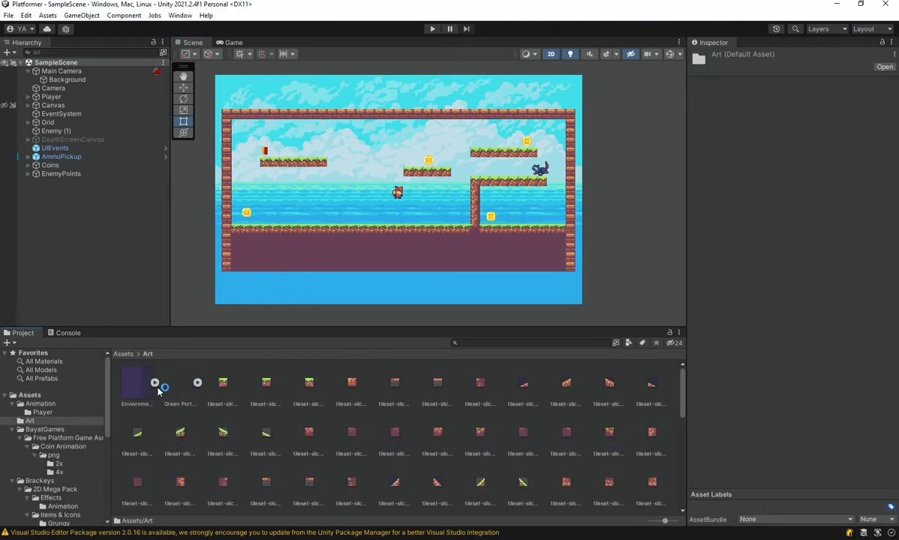
left_click(197, 384)
left_click(223, 384)
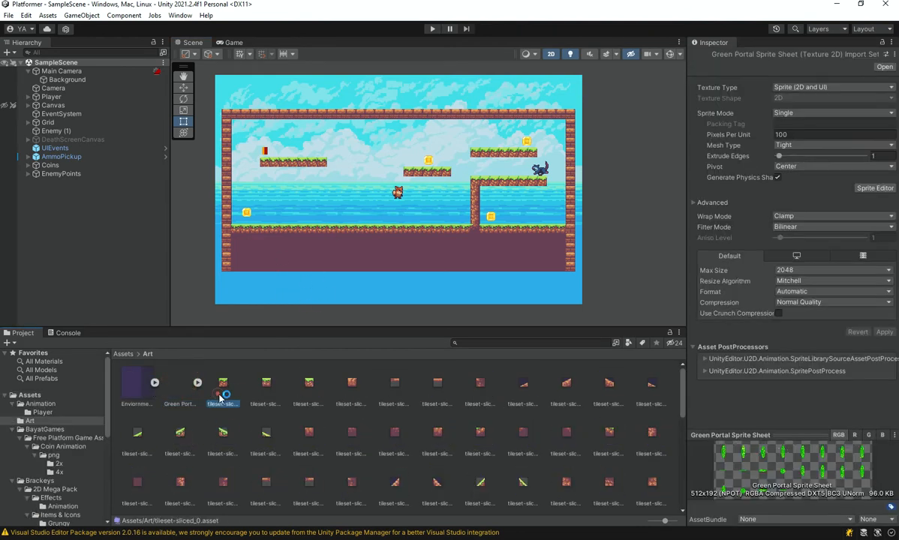
scroll(294, 414, "down", 5)
scroll(297, 411, "up", 8)
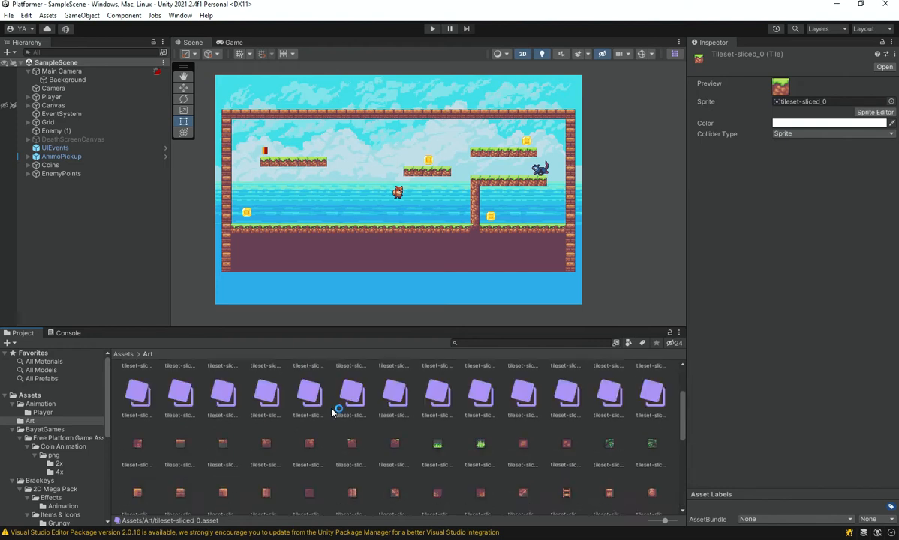
right_click(672, 403)
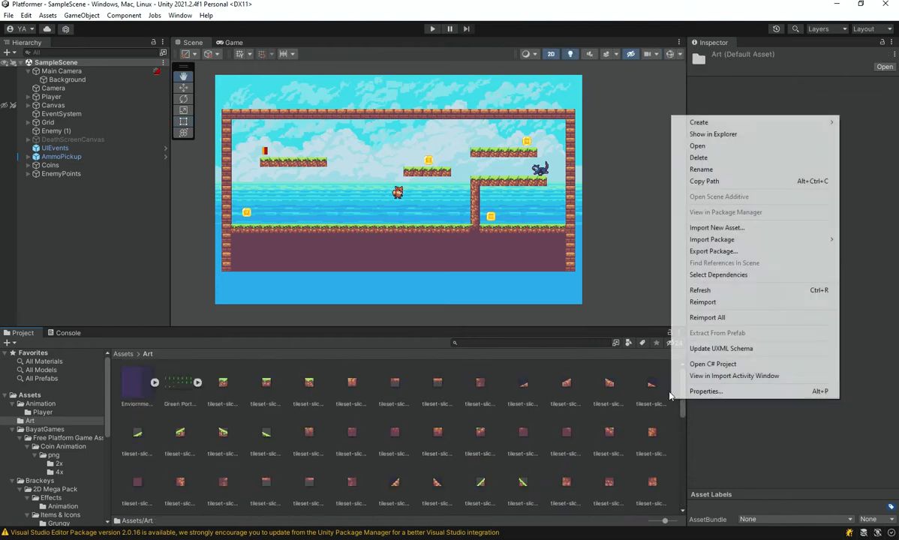
mouse_move(701, 122)
left_click(600, 52)
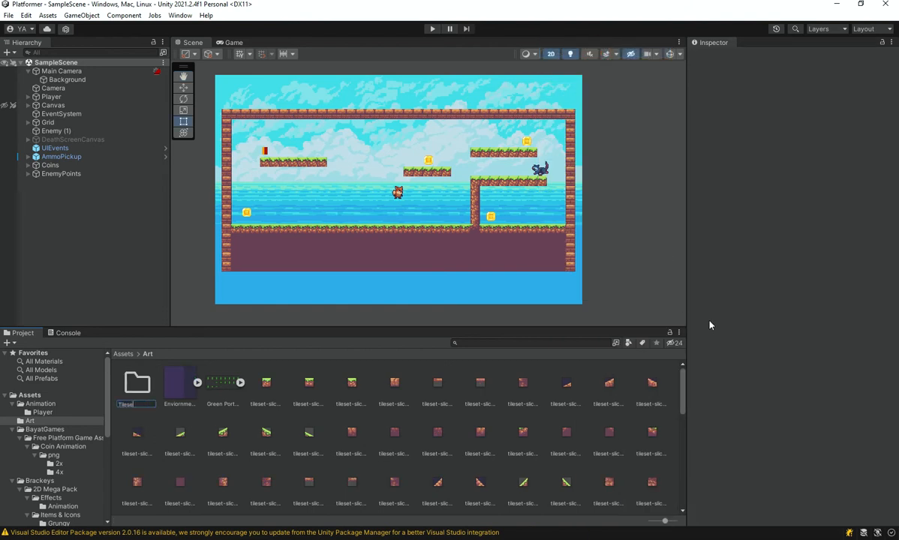
type("Tileset")
key("Return")
Move everything in Art except the Green Portal Sprite Sheet into the tileset folder and return to the Art folder.
left_click(222, 383)
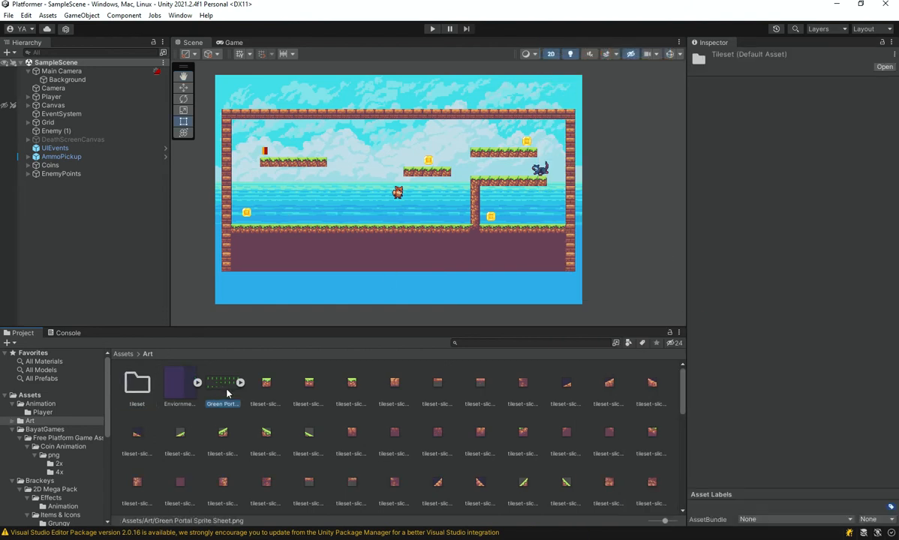
left_click(176, 383)
left_click(270, 384)
key("ctrl+a")
left_click(133, 390, "shift")
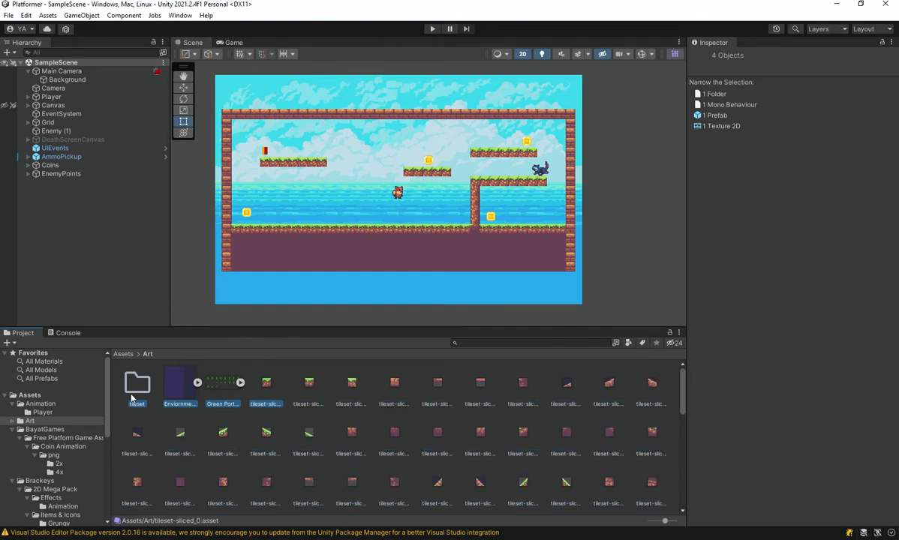
key("ctrl+a")
left_click(136, 386, "ctrl")
left_click(223, 392, "ctrl")
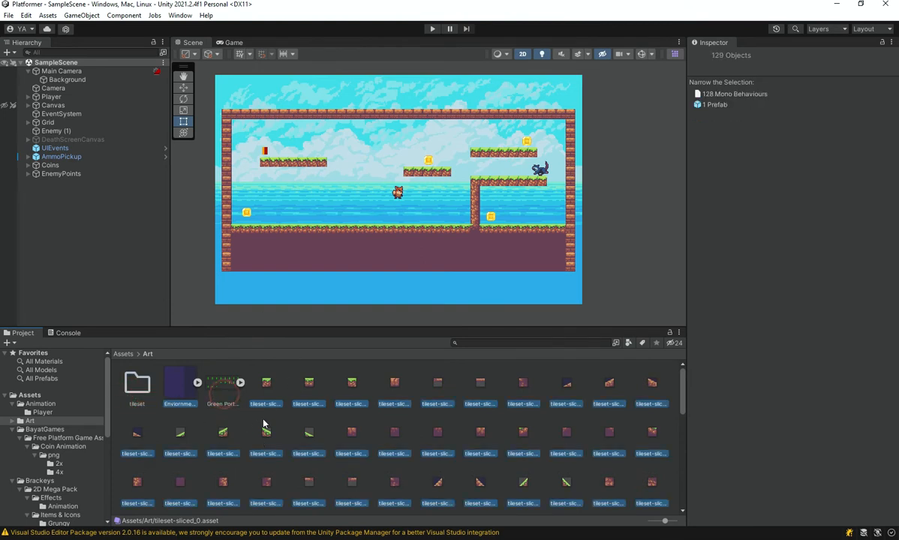
double_click(135, 383)
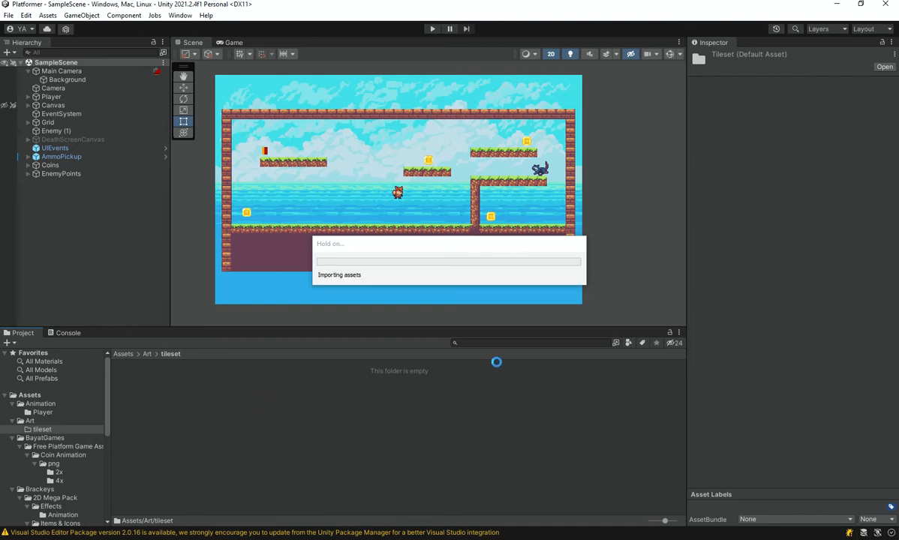
left_click(146, 354)
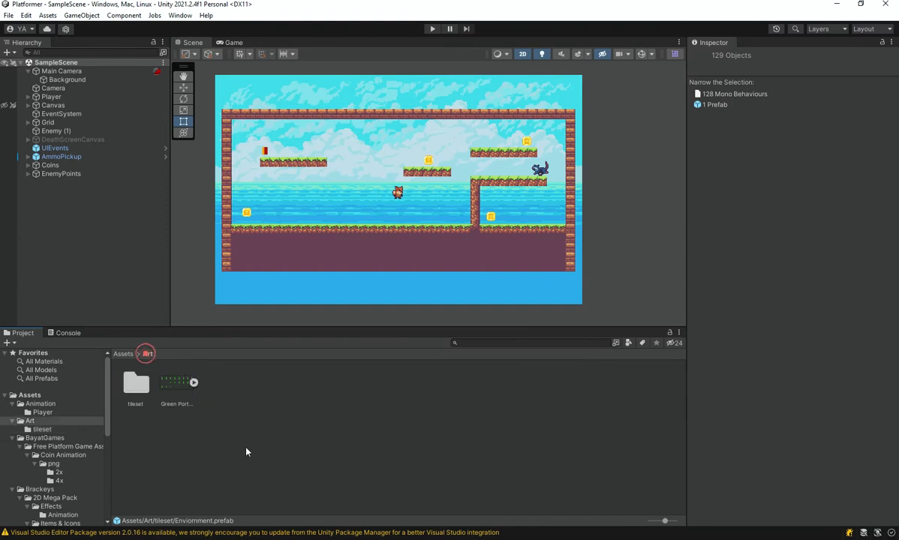
Examine the Green Portal Sprite Sheet's frames in a maximized floating preview window, and close the preview.
left_click(239, 429)
left_click(173, 386)
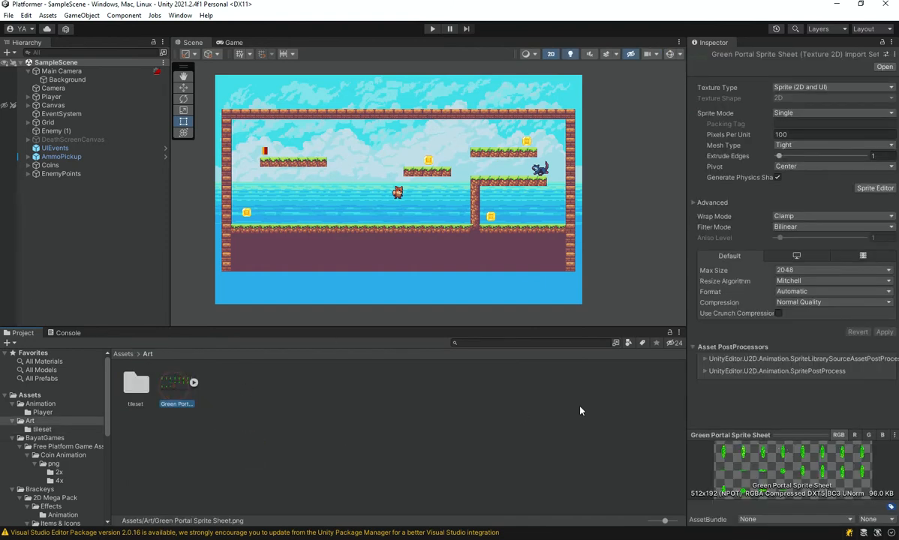
left_click(853, 462)
left_click(894, 435)
left_click(862, 399)
left_click(895, 435)
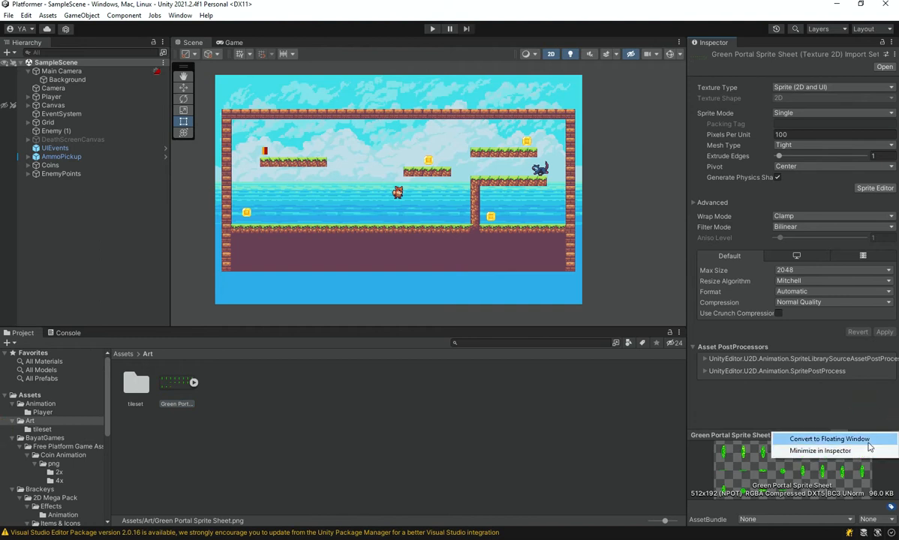
left_click(773, 439)
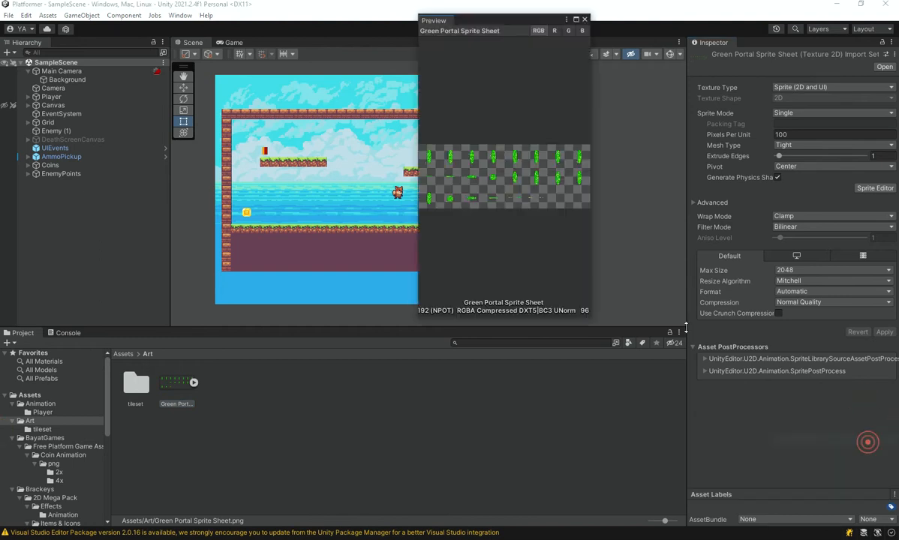
left_click(575, 20)
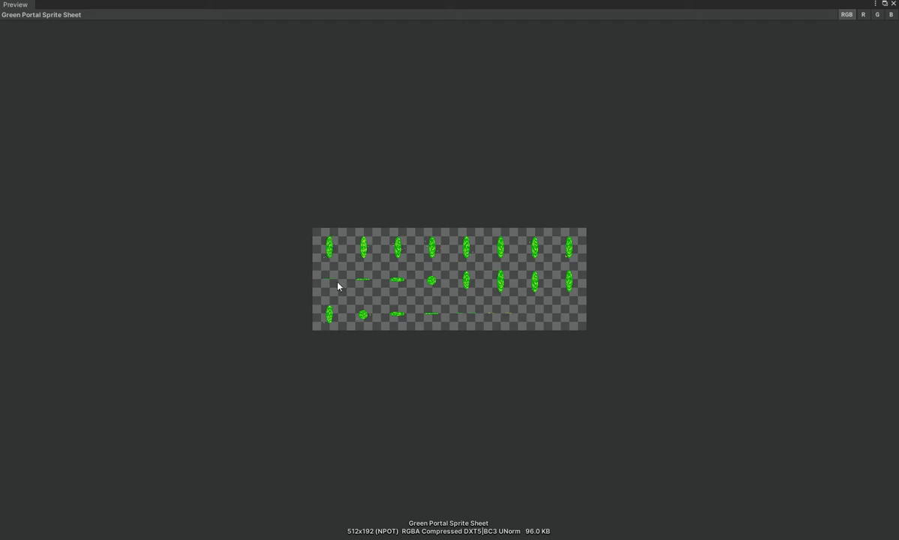
left_click(892, 4)
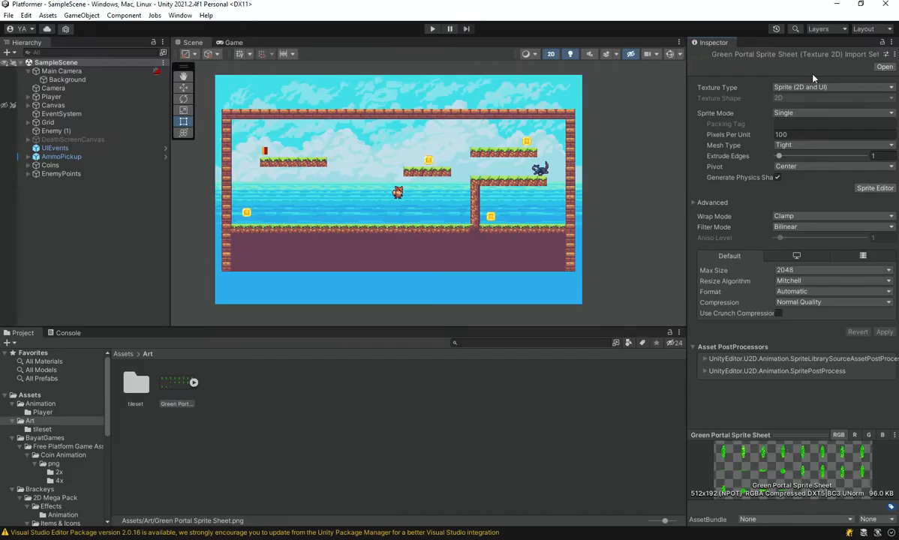
Add the Green Portal Sprite Sheet to SampleScene as a new object in the hierarchy.
left_click(191, 457)
left_click(177, 384)
scroll(361, 201, "up", 3)
left_click_drag(177, 384, 55, 231)
left_click_drag(272, 223, 322, 198)
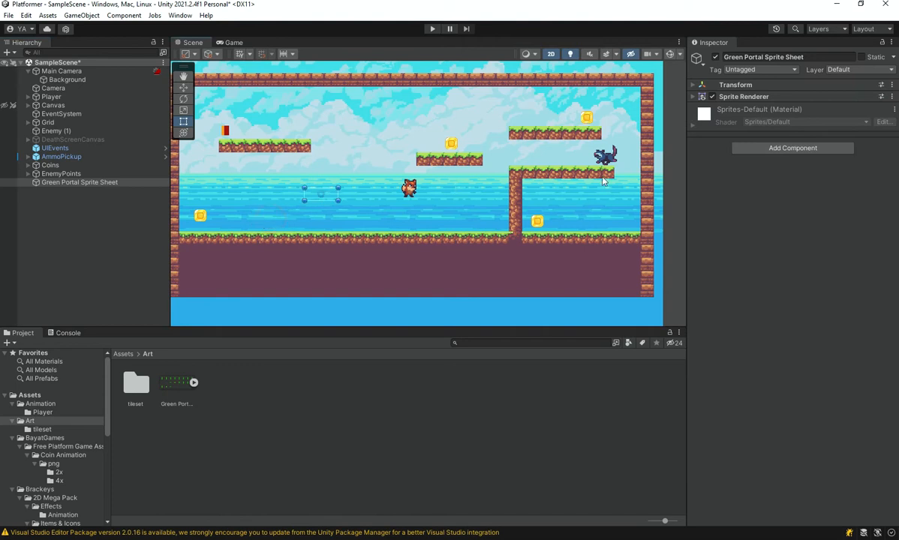
Set the portal object's Sprite Renderer sorting layer to Foreground and frame the object in the Scene view.
left_click(692, 97)
left_click(829, 194)
left_click(750, 207)
key("f")
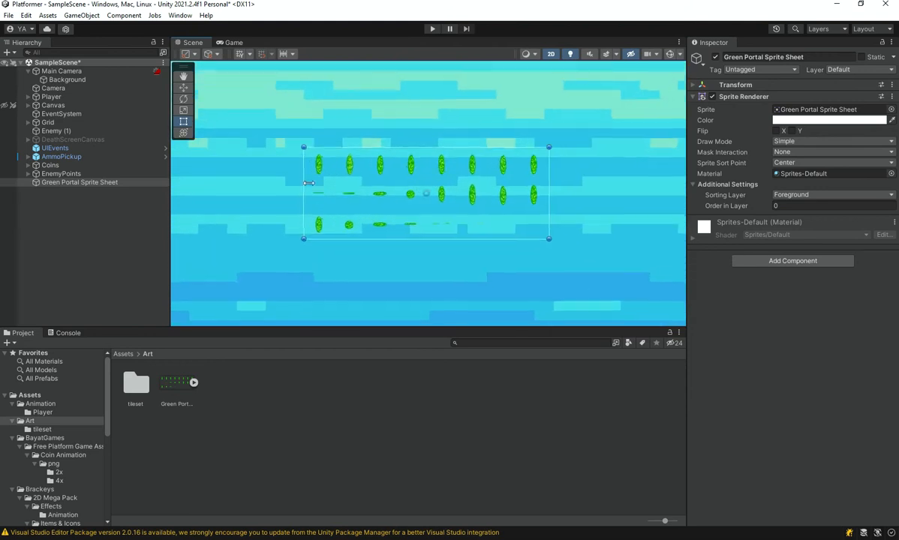
Set the Green Portal Sprite Sheet's Pixels Per Unit to 8 and apply the import settings.
left_click(167, 382)
left_click(821, 131)
type("8")
left_click(883, 332)
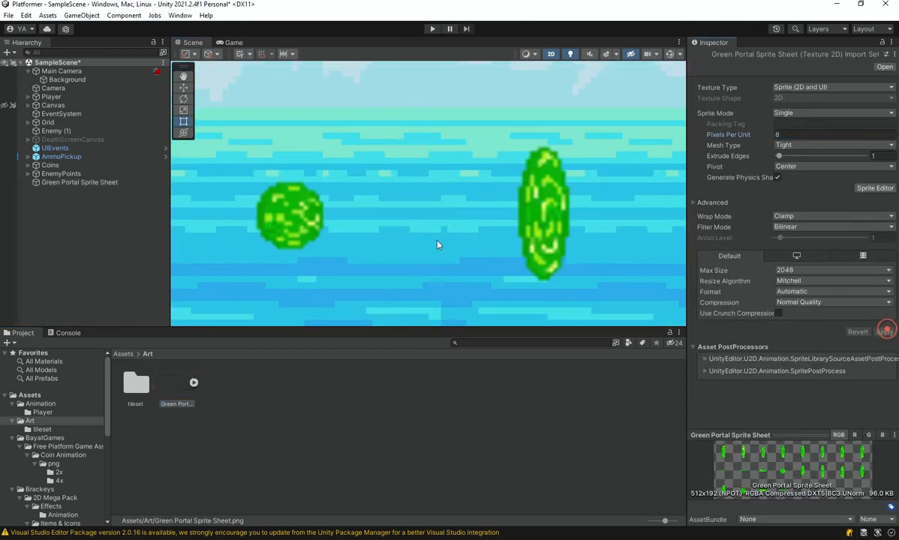
Move the portal sprite sheet object up and left so it overlaps the level's upper-left area.
scroll(459, 251, "down", 5)
scroll(456, 260, "down", 3)
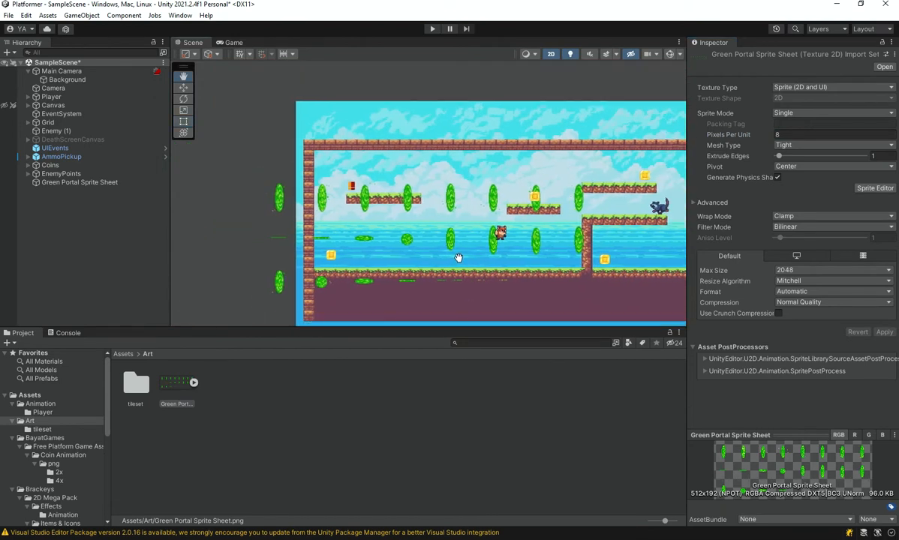
left_click_drag(280, 201, 221, 180)
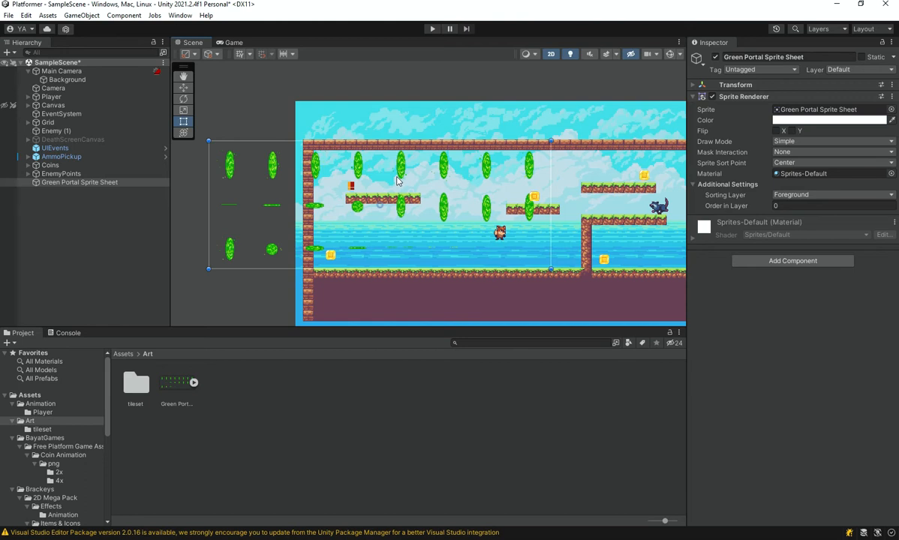
left_click_drag(398, 181, 366, 170)
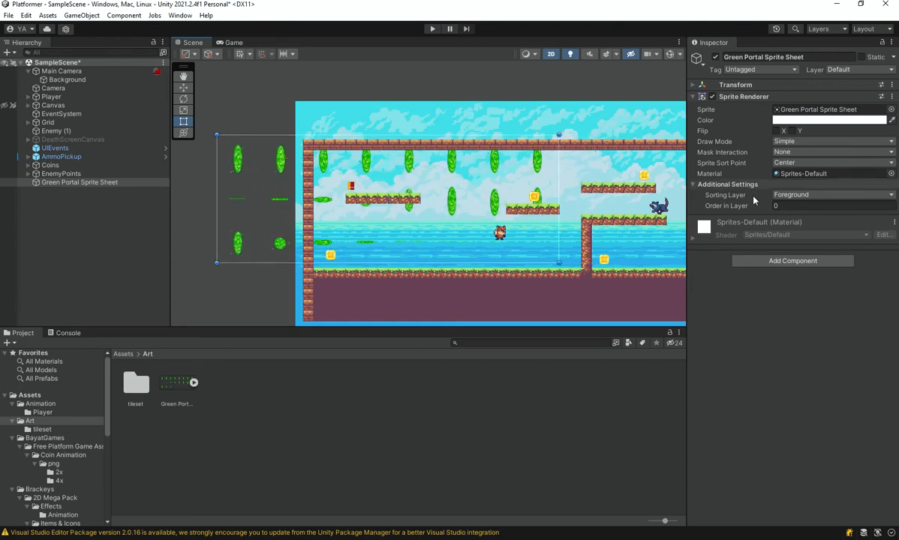
Set the portal object's Order in Layer to 2.
left_click(799, 205)
left_click(503, 393)
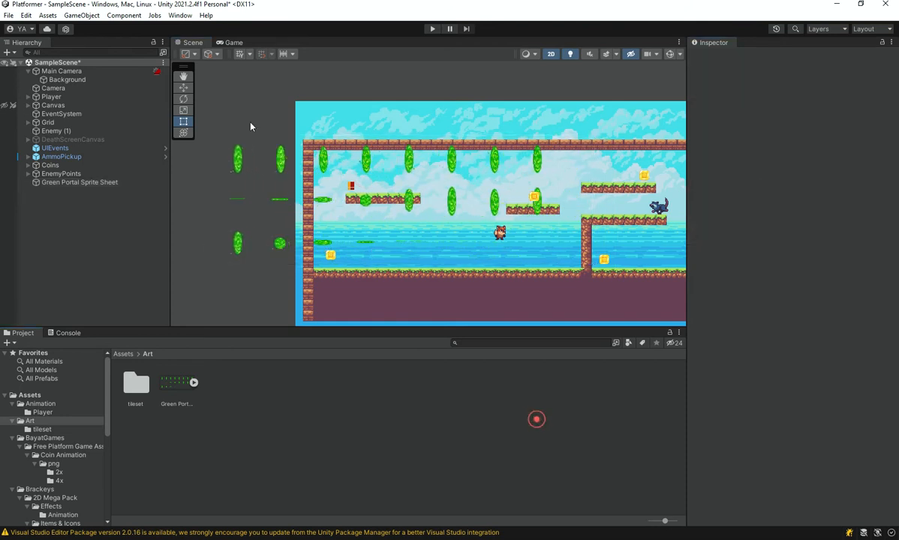
left_click(357, 167)
left_click(360, 169)
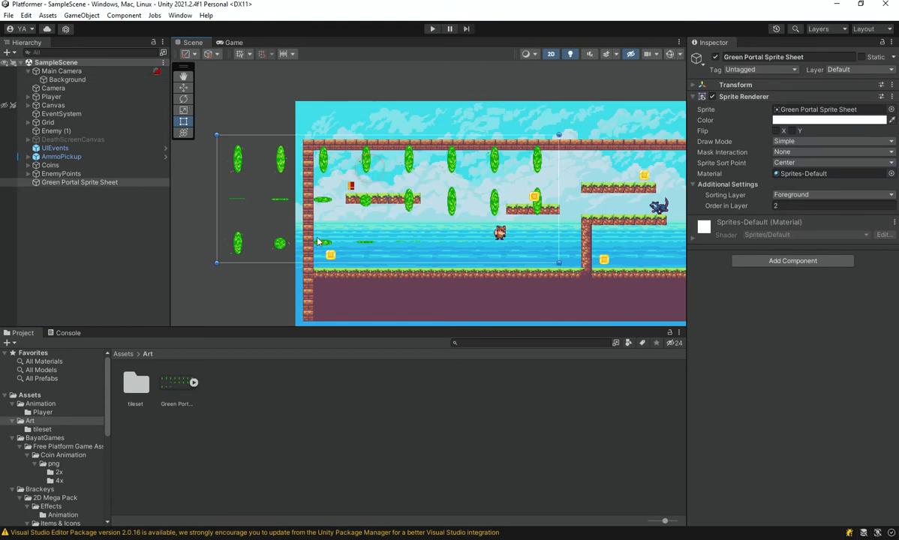
Set the Green Portal Sprite Sheet's Sprite Mode to Multiple and apply the import settings.
left_click(191, 383)
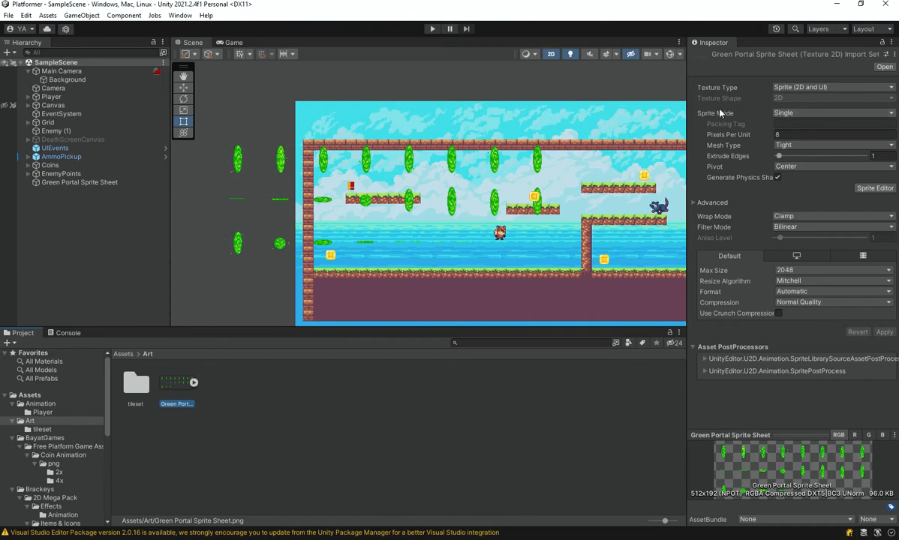
left_click(816, 114)
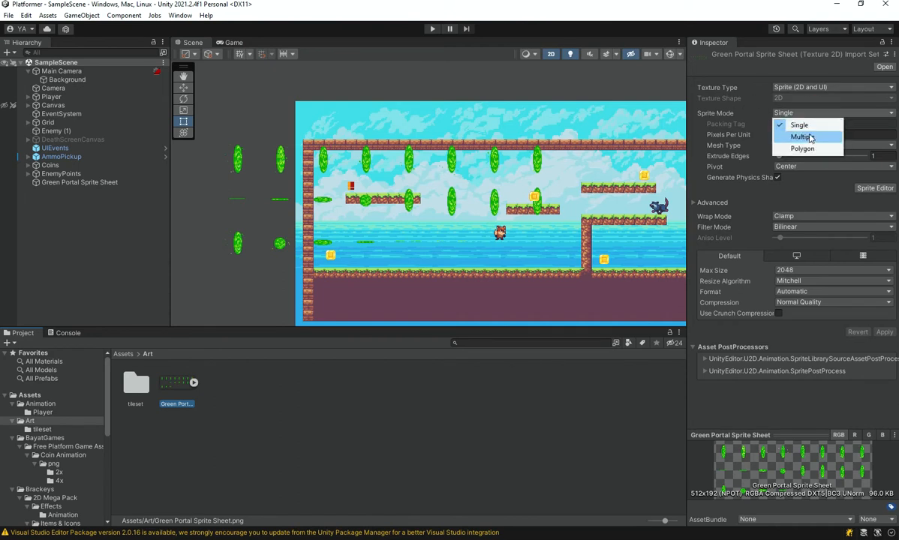
left_click(802, 137)
left_click(883, 321)
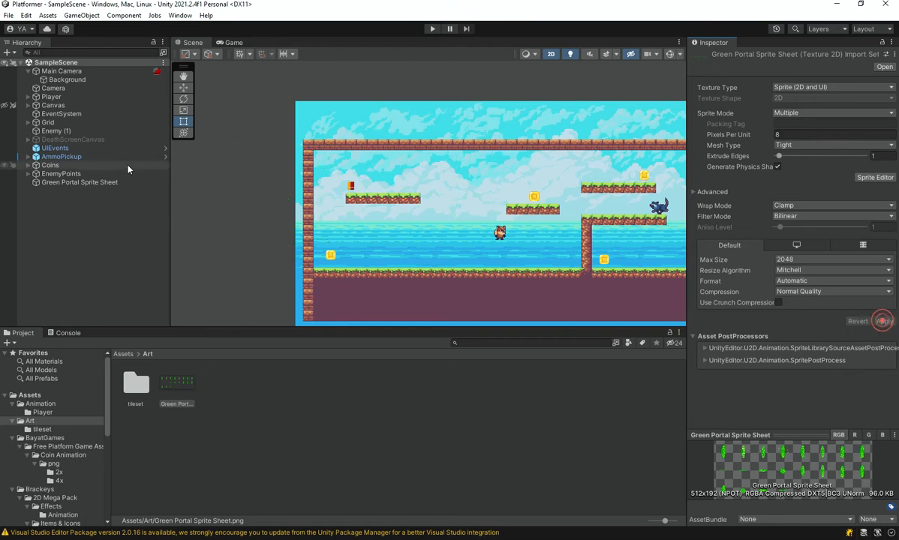
Try to add the Green Portal Sprite Sheet to the scene hierarchy again, and reselect the sheet asset.
left_click(213, 414)
left_click_drag(171, 381, 54, 226)
left_click(178, 384)
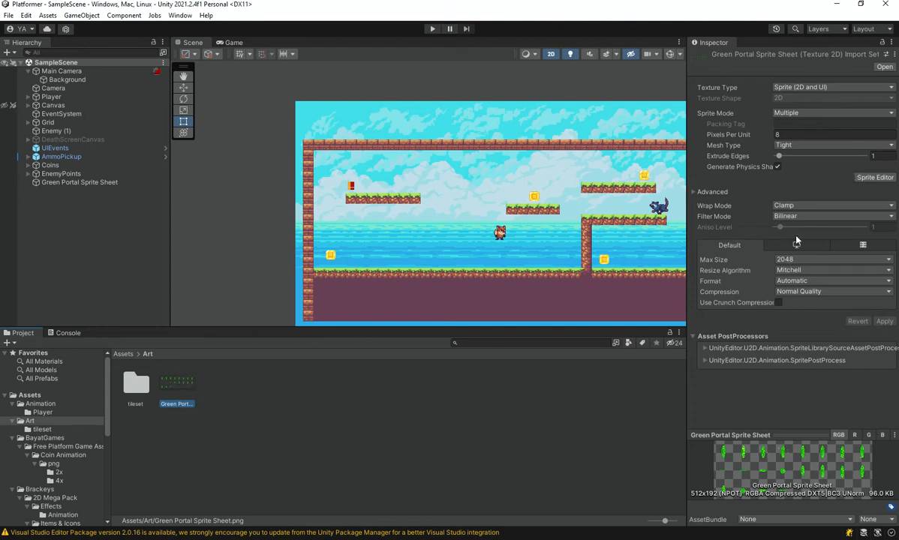
Open the Green Portal Sprite Sheet in the Sprite Editor and maximize its window.
left_click(874, 177)
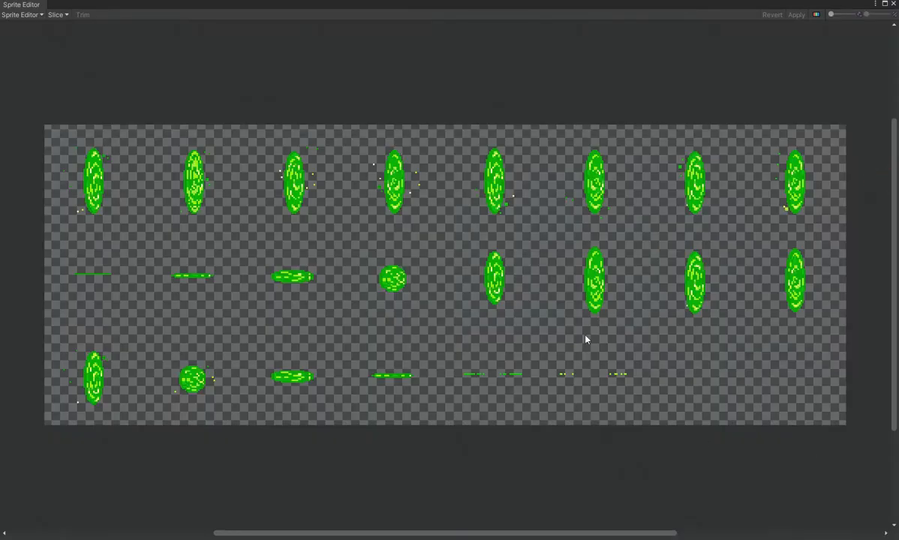
left_click(885, 4)
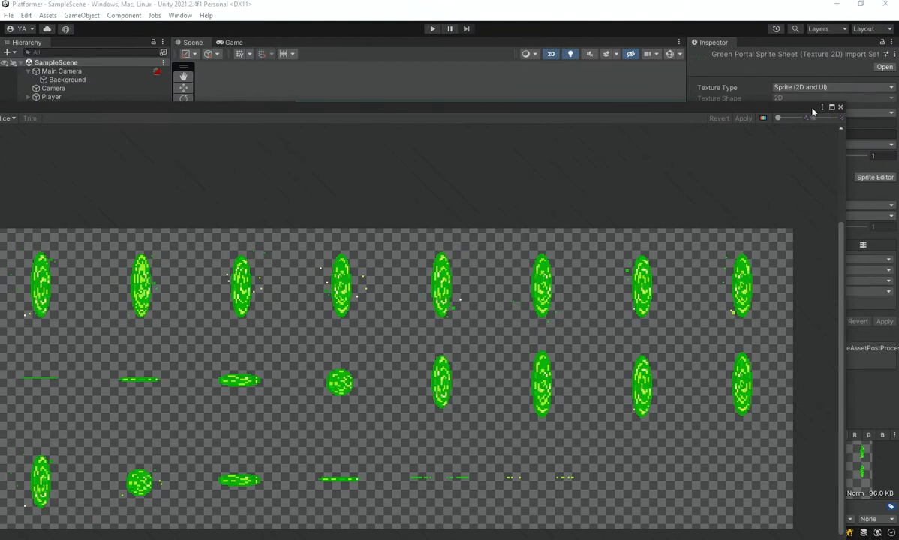
left_click(832, 108)
scroll(362, 246, "up", 5)
scroll(368, 240, "down", 5)
scroll(370, 238, "up", 4)
scroll(367, 252, "down", 4)
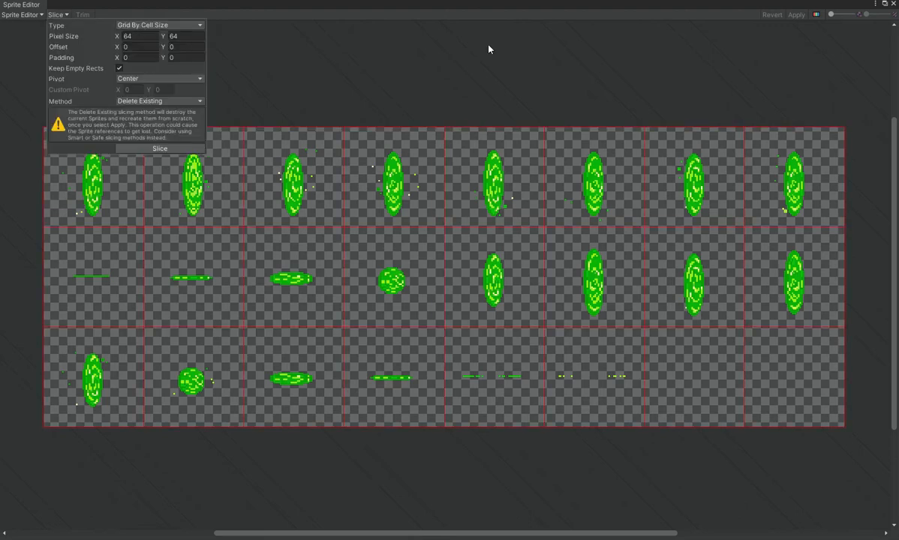
Slice the portal sprite sheet using the Automatic type with a Center pivot and the Delete Existing method.
left_click(501, 14)
left_click(77, 178)
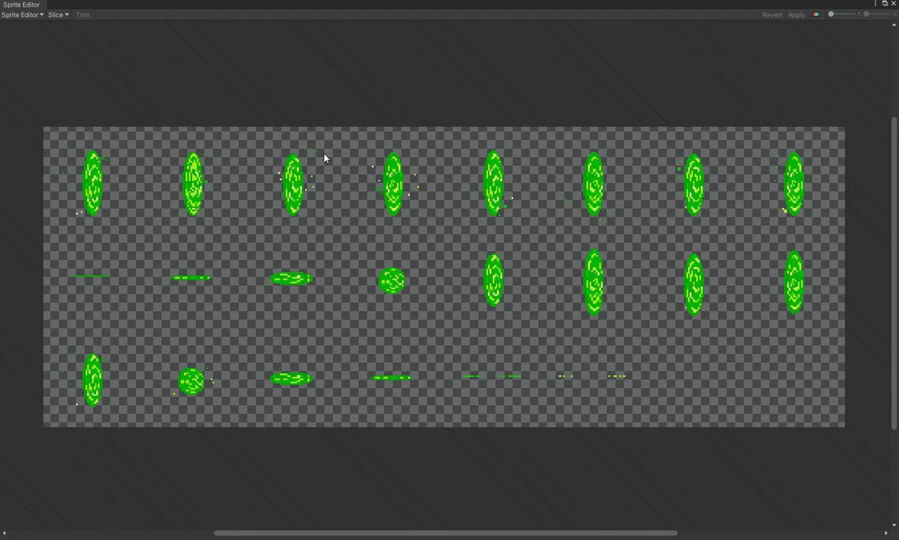
left_click(61, 17)
left_click(124, 25)
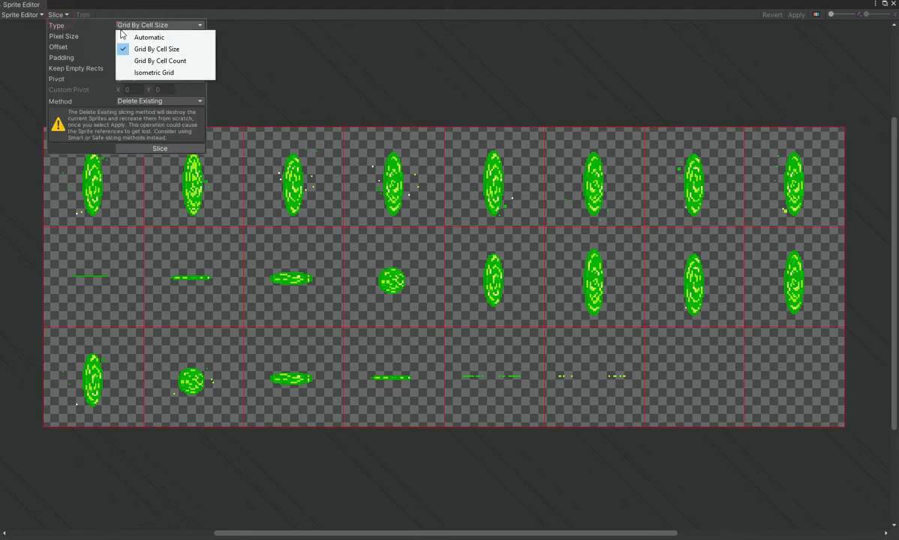
left_click(149, 36)
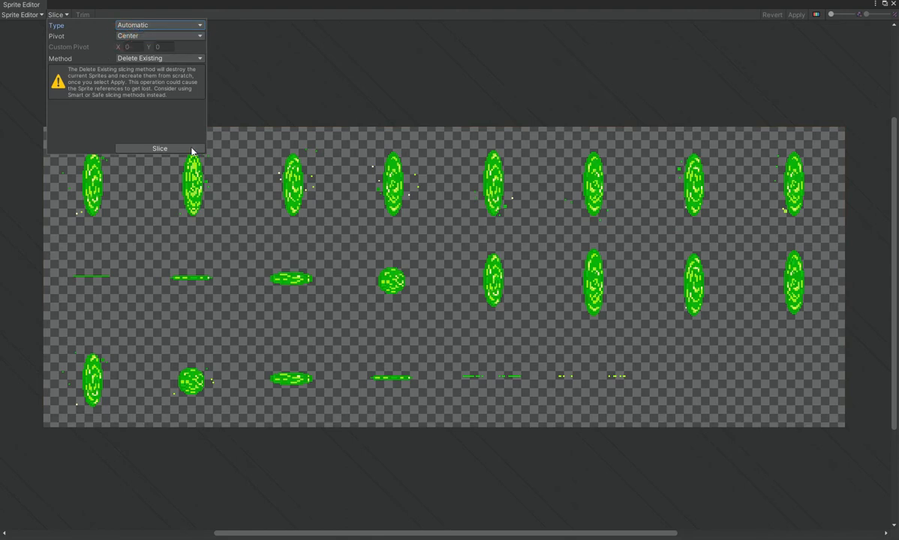
left_click(191, 149)
left_click(428, 77)
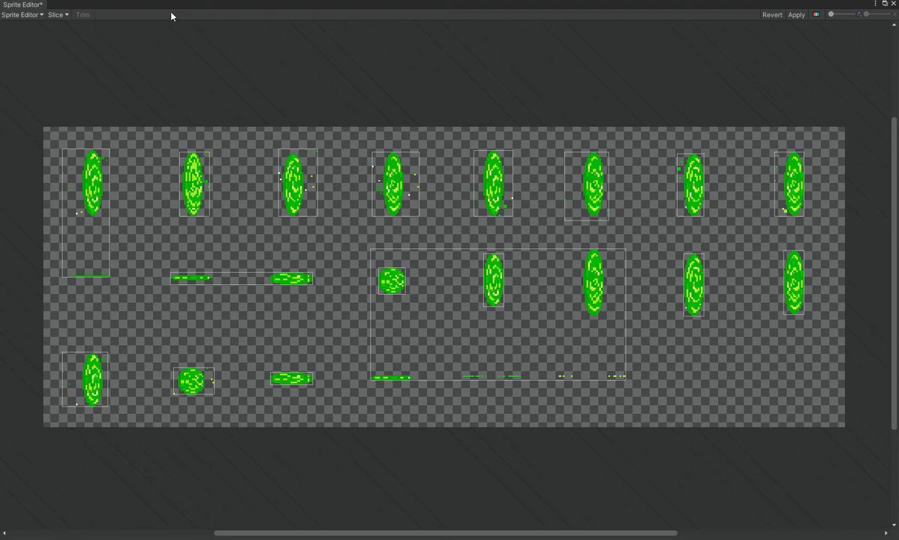
left_click(60, 15)
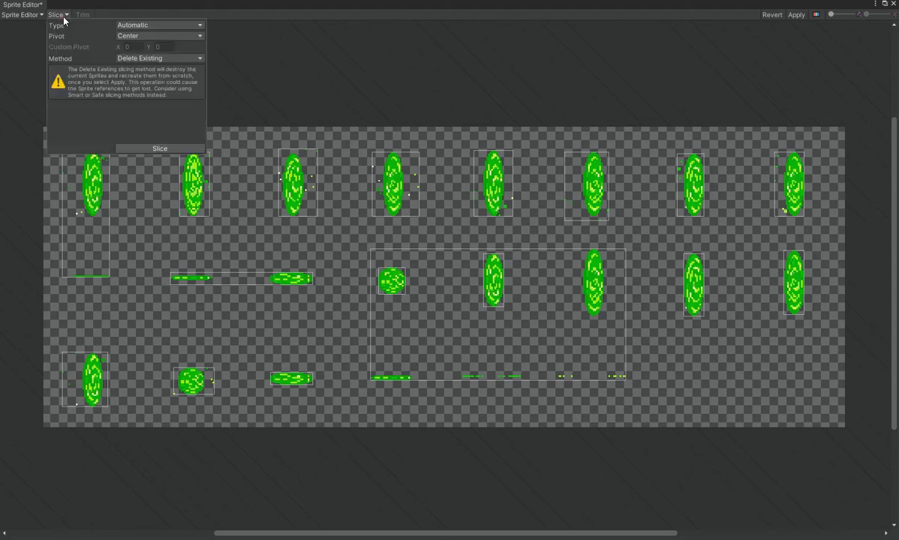
left_click(145, 25)
left_click(156, 48)
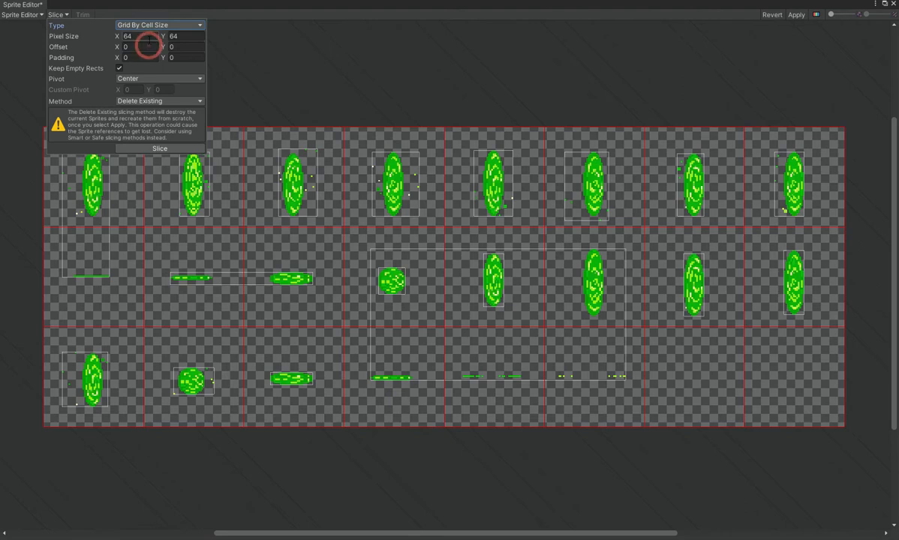
left_click(126, 36)
left_click(174, 36)
left_click(119, 68)
left_click(127, 36)
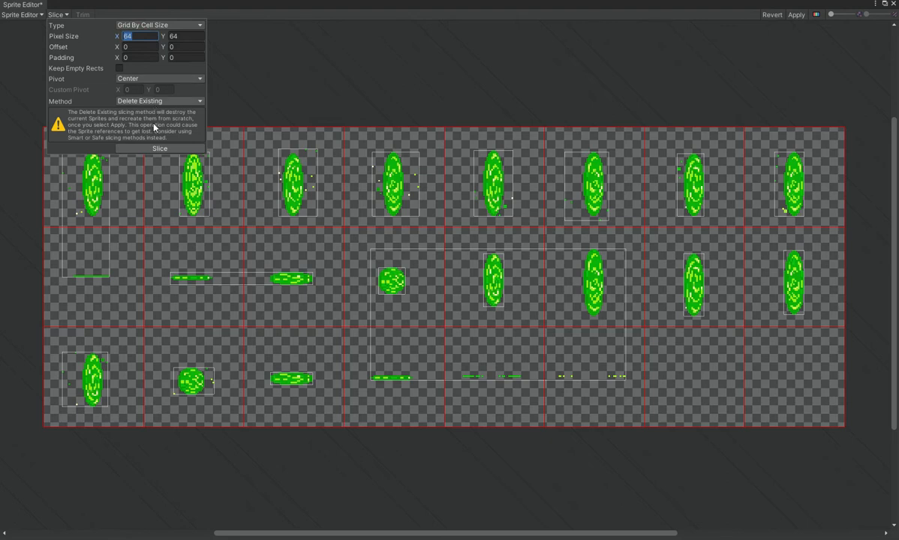
left_click(269, 65)
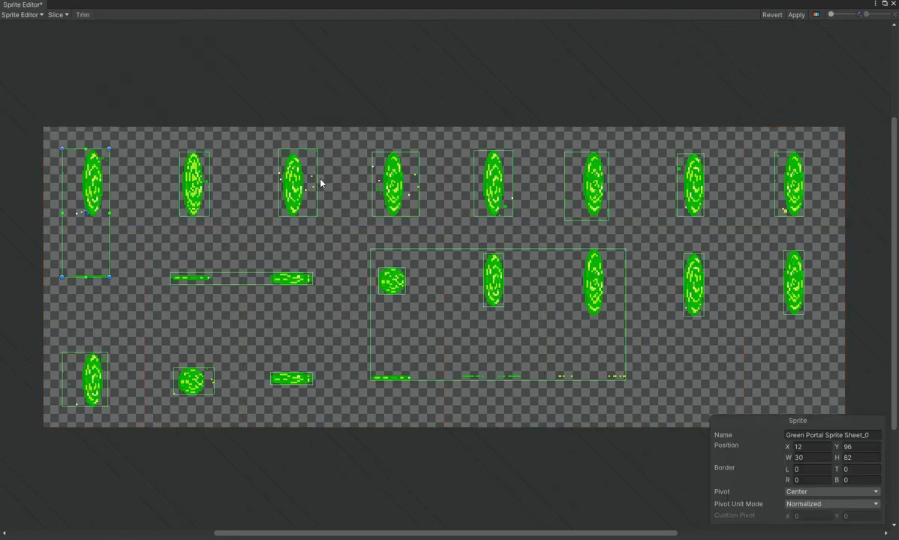
left_click(881, 339)
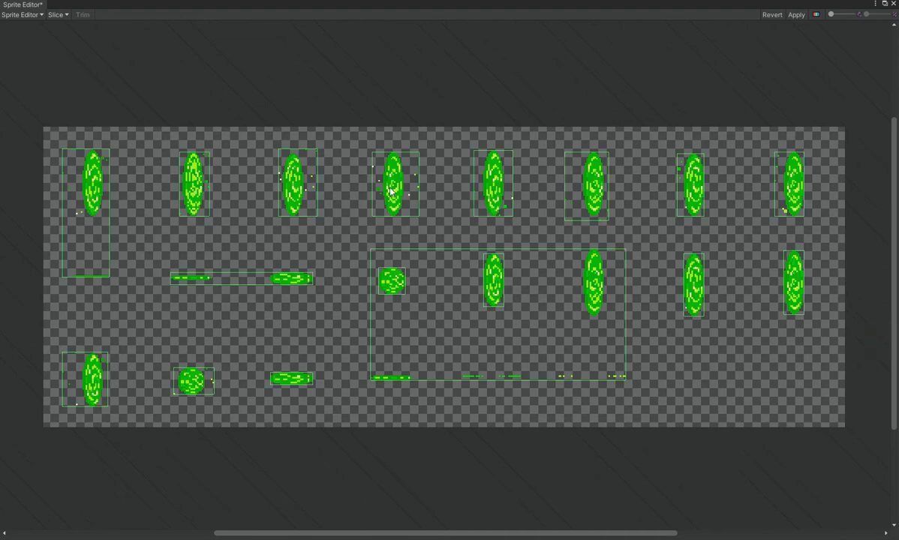
left_click(47, 15)
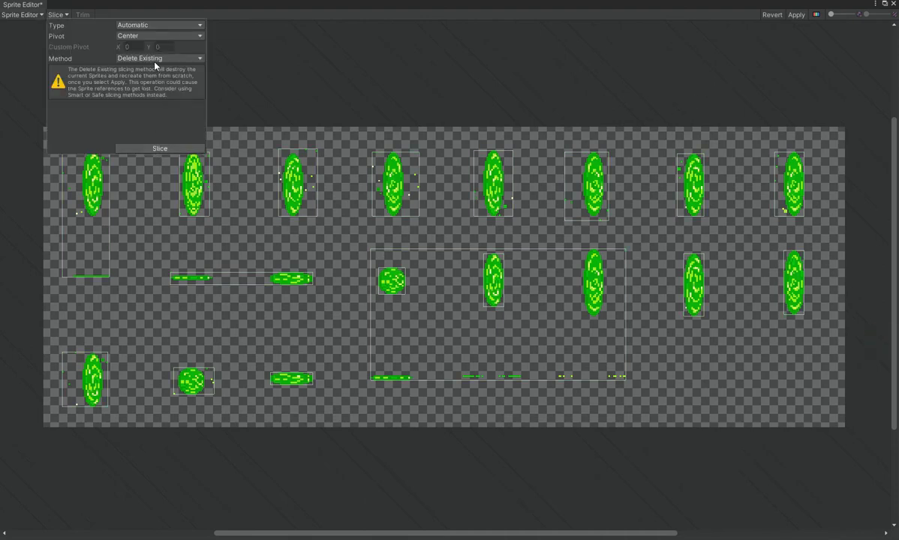
left_click(578, 117)
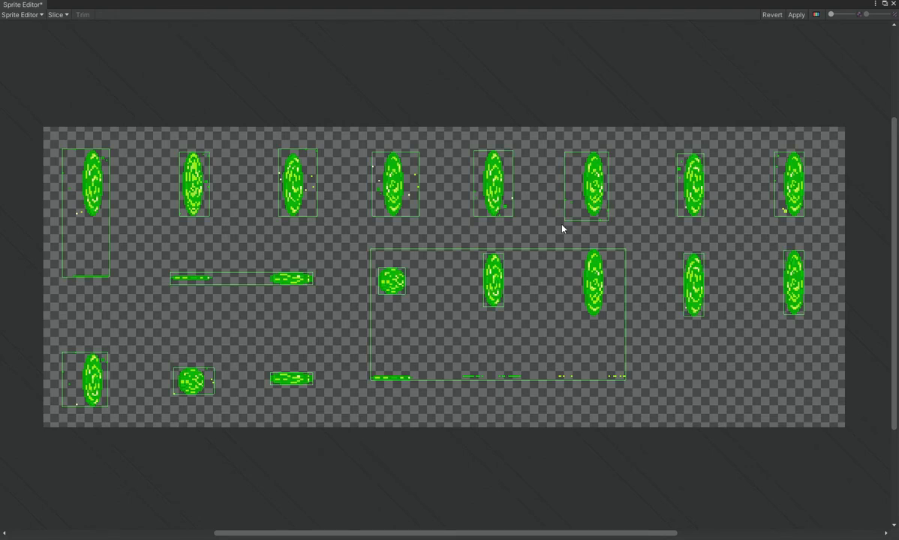
Slice the portal sprite sheet using Grid By Cell Size with 64 by 64 pixel cells, keeping empty rects.
left_click(55, 15)
left_click(136, 25)
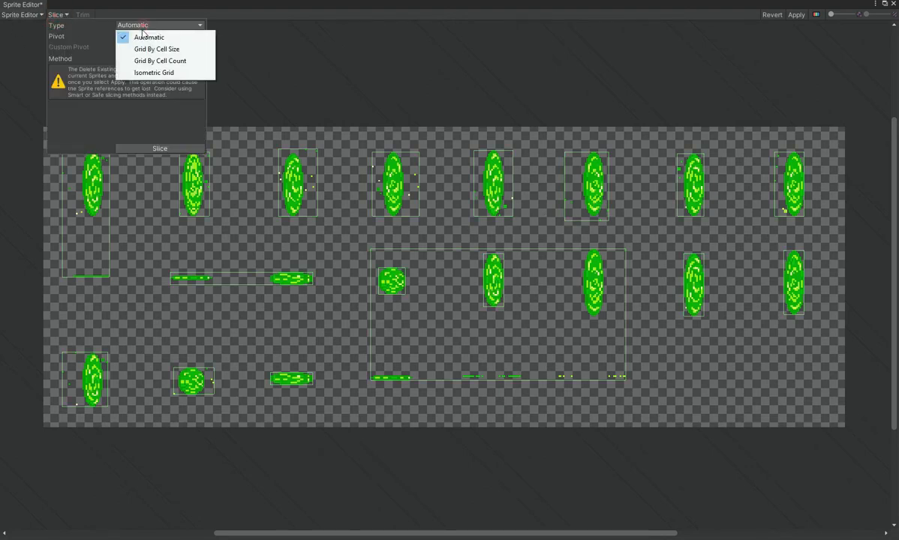
left_click(143, 49)
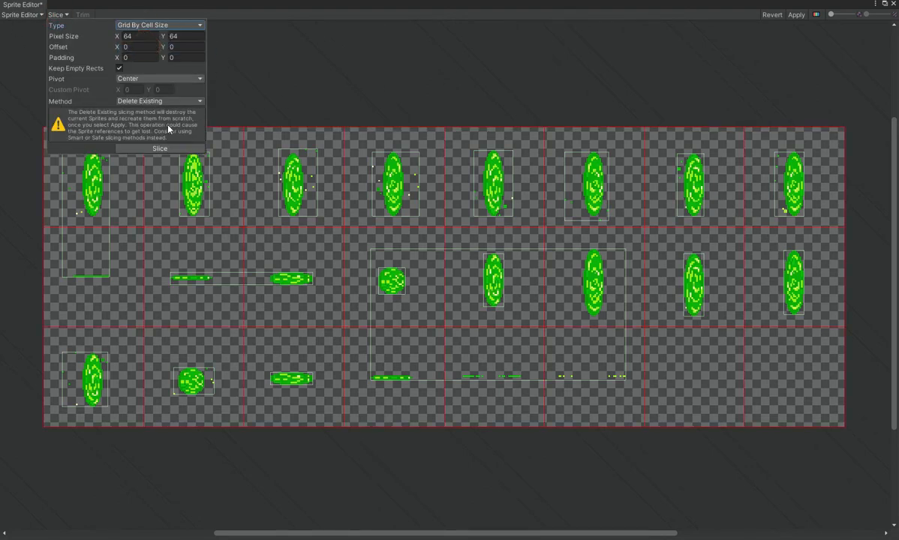
left_click(167, 148)
left_click(371, 65)
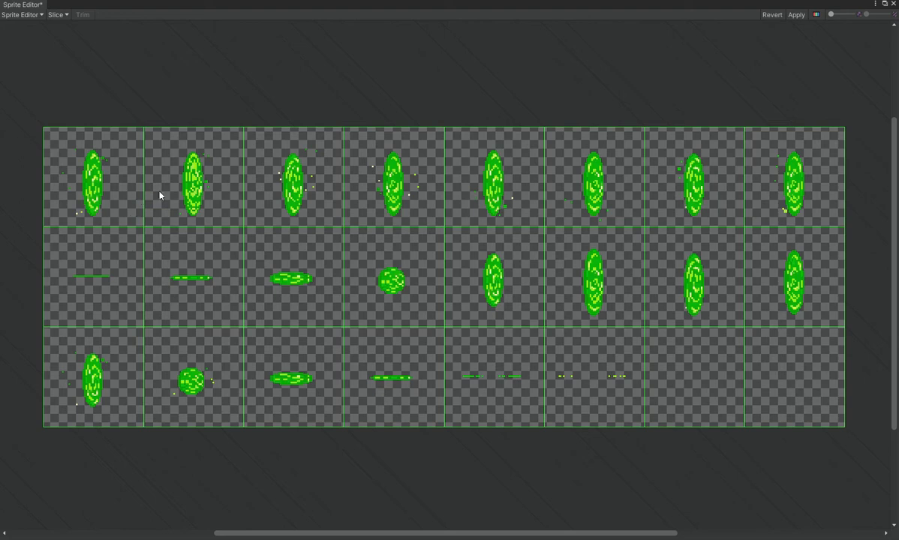
Try shifting the slicing grid with an X offset of 31 and an added X padding, and leave the slice settings.
left_click(58, 15)
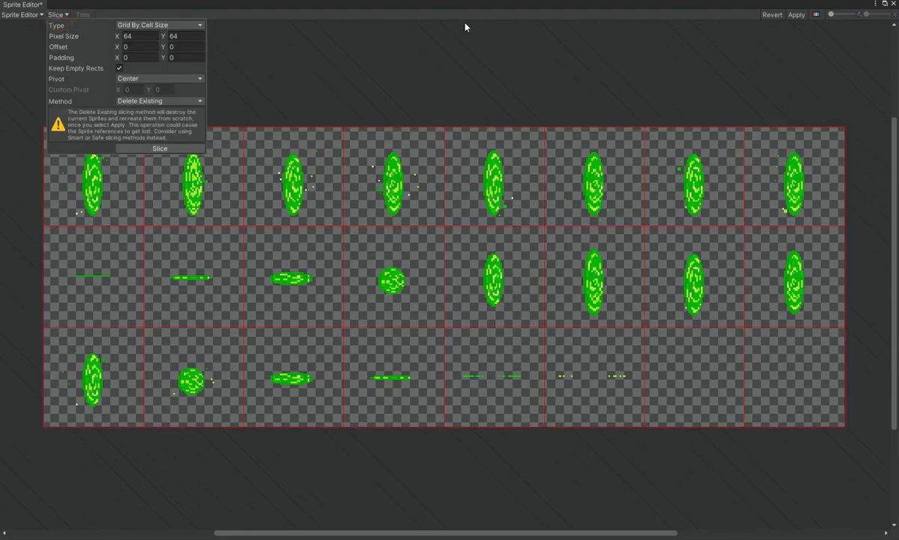
left_click_drag(116, 47, 165, 100)
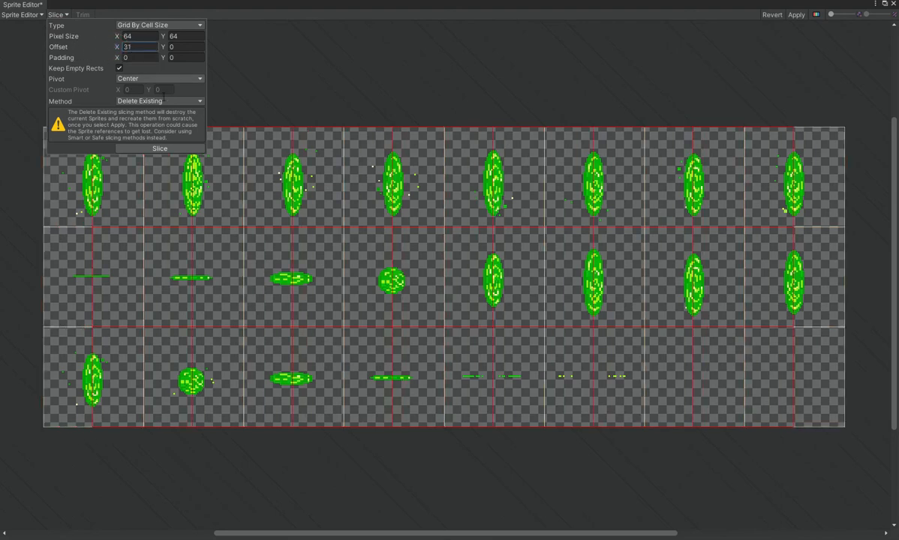
key("ctrl+z")
left_click(119, 68)
left_click(124, 58)
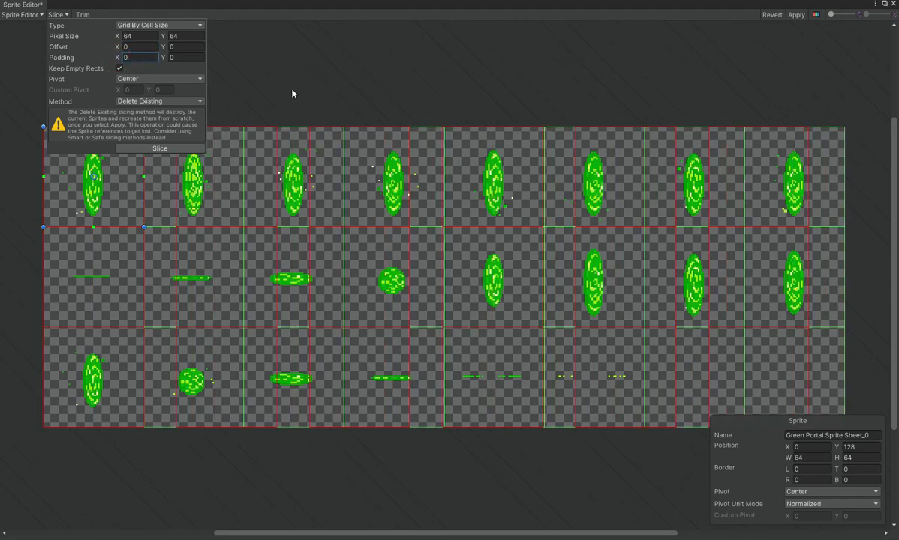
left_click(407, 102)
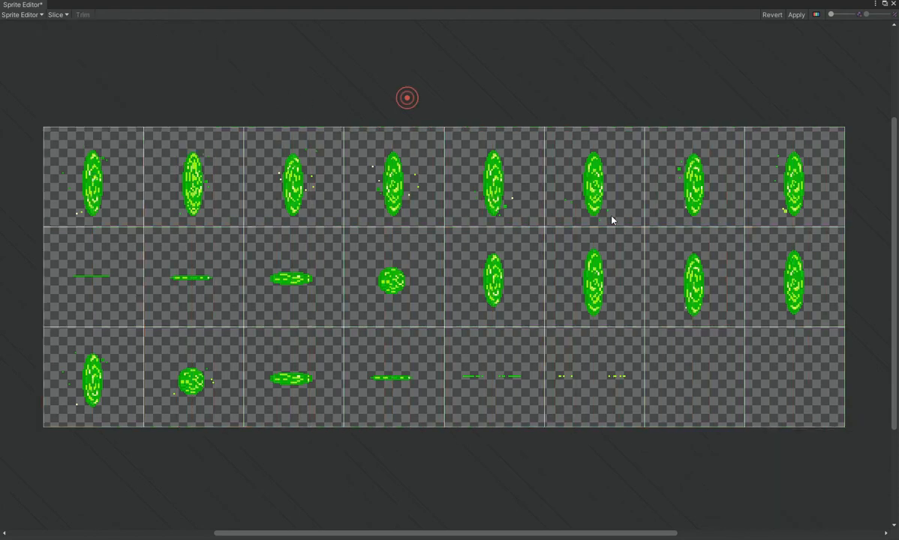
Close the Sprite Editor and save the unapplied slicing changes.
left_click(893, 6)
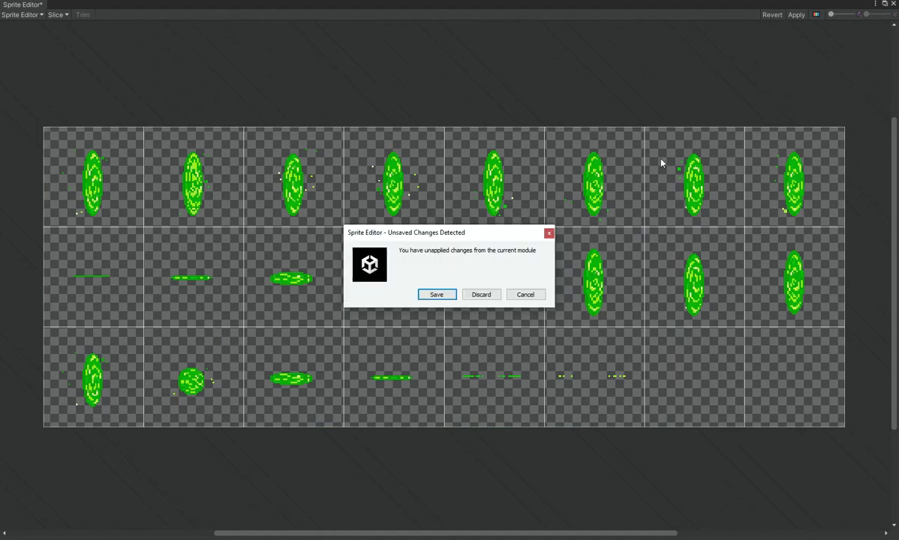
left_click(448, 297)
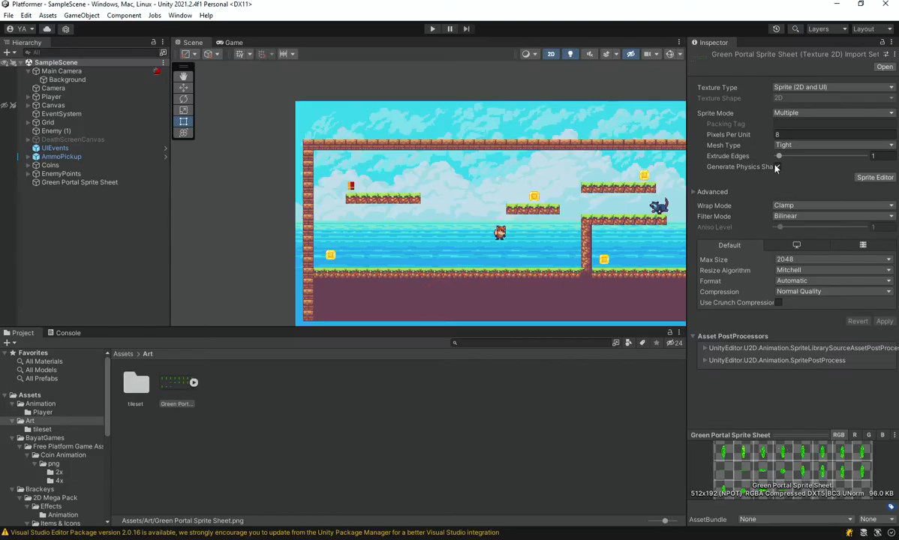
left_click(332, 425)
Expand the sliced sheet, try placing its first portal sprite in the scene, undo the placement, and collapse the sheet.
left_click(194, 383)
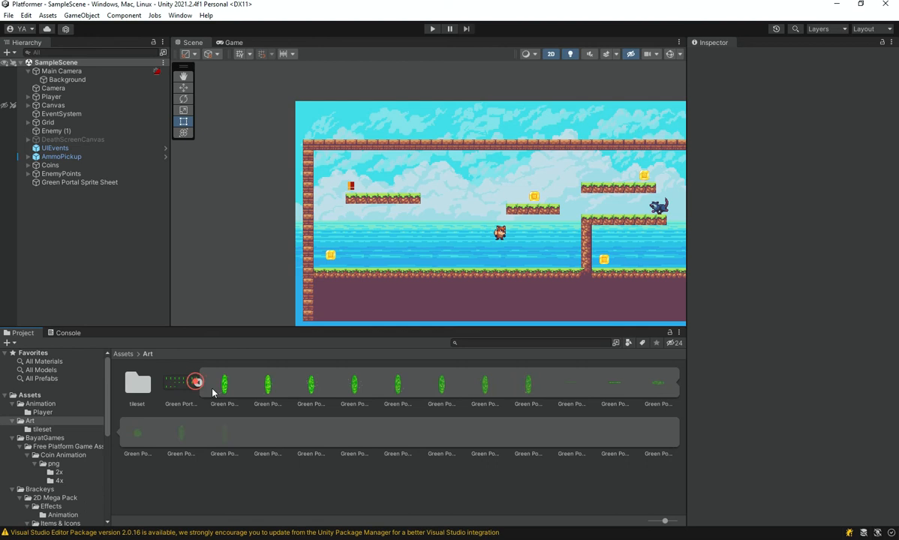
left_click(219, 384)
left_click_drag(223, 393, 260, 240)
key("ctrl+z")
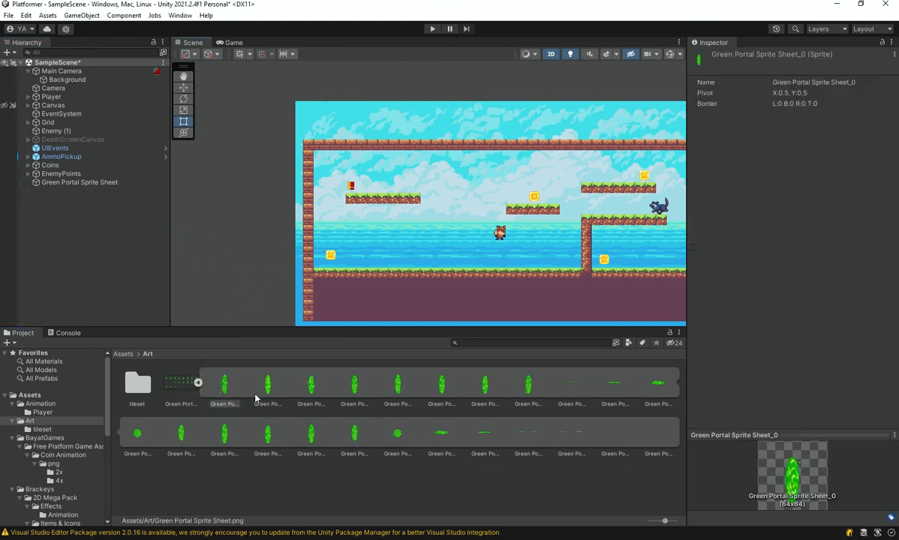
left_click(197, 383)
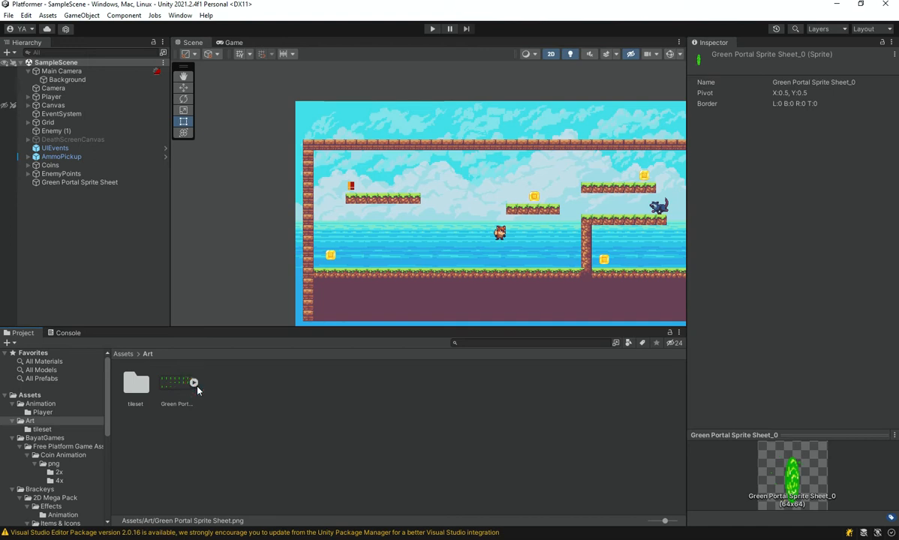
Expand the portal sprite sheet and examine its sliced frames around the end of the full-size portal sequence.
left_click(194, 383)
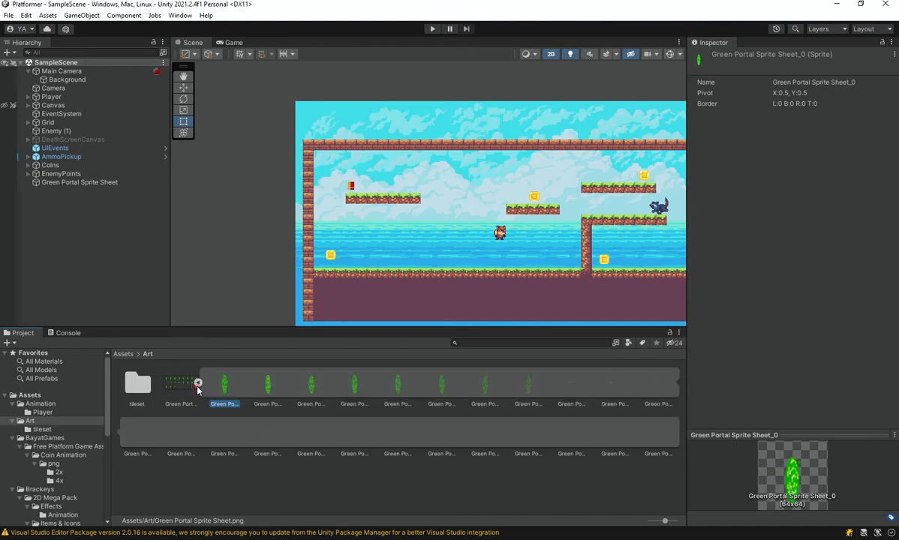
left_click(526, 384)
left_click(483, 382)
left_click(532, 383)
left_click(556, 378)
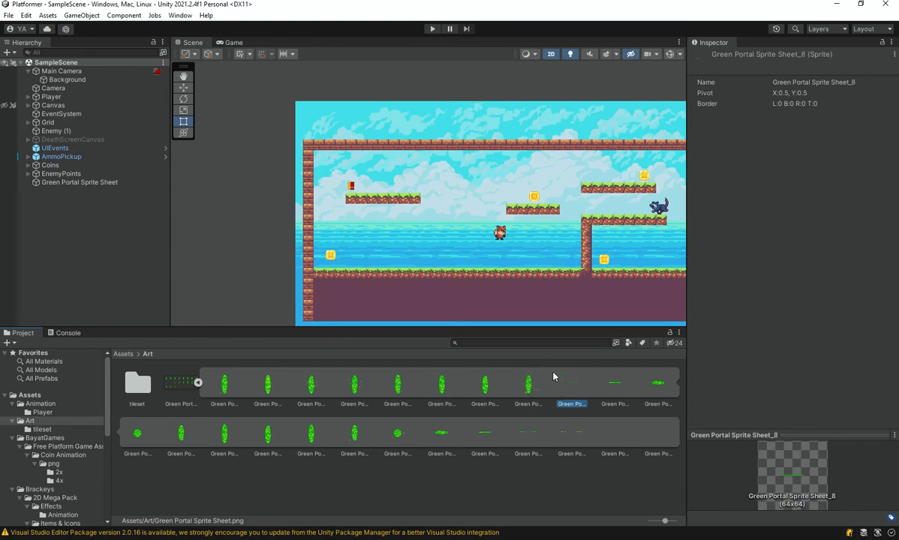
left_click(594, 379)
left_click(620, 381)
left_click(654, 383)
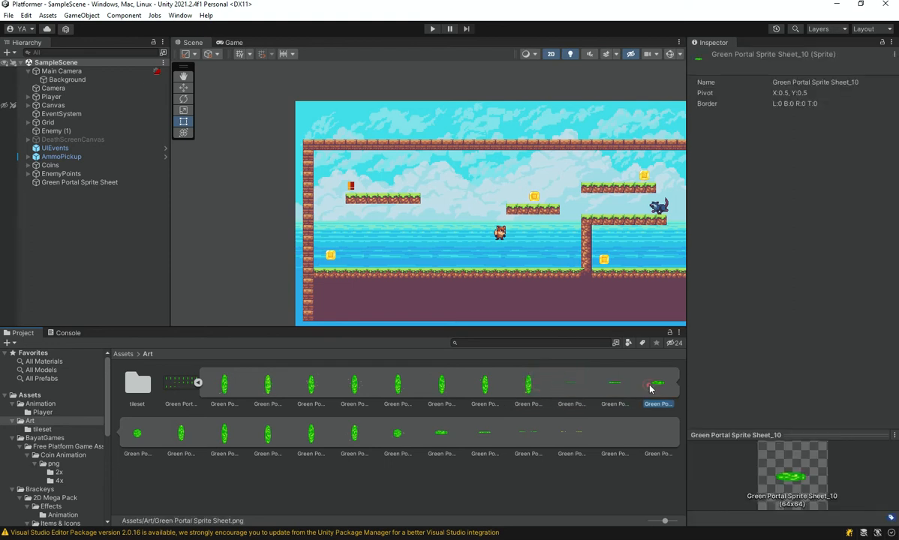
Select the sheet's first eight sprites and add them to the scene hierarchy as one animated object.
left_click(528, 386)
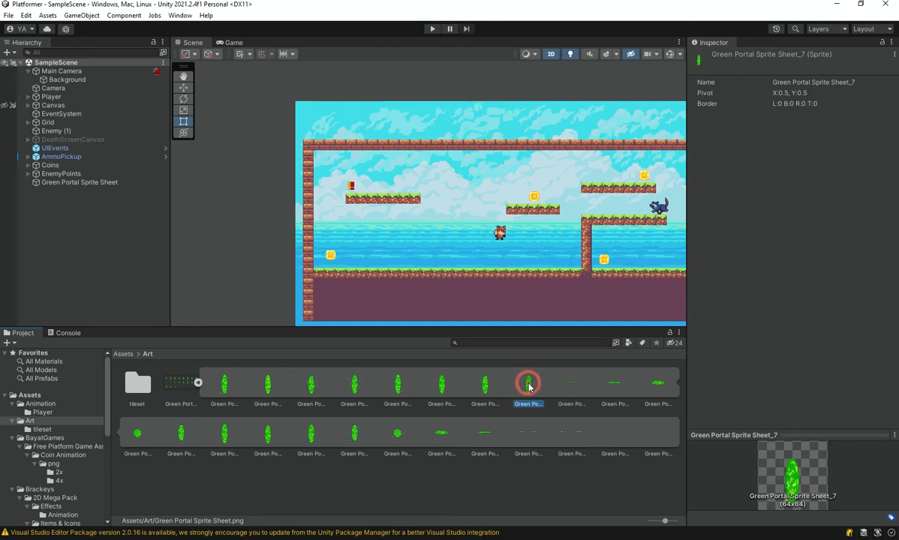
key("shift+Left")
key("shift+Left")
key("shift+Left")
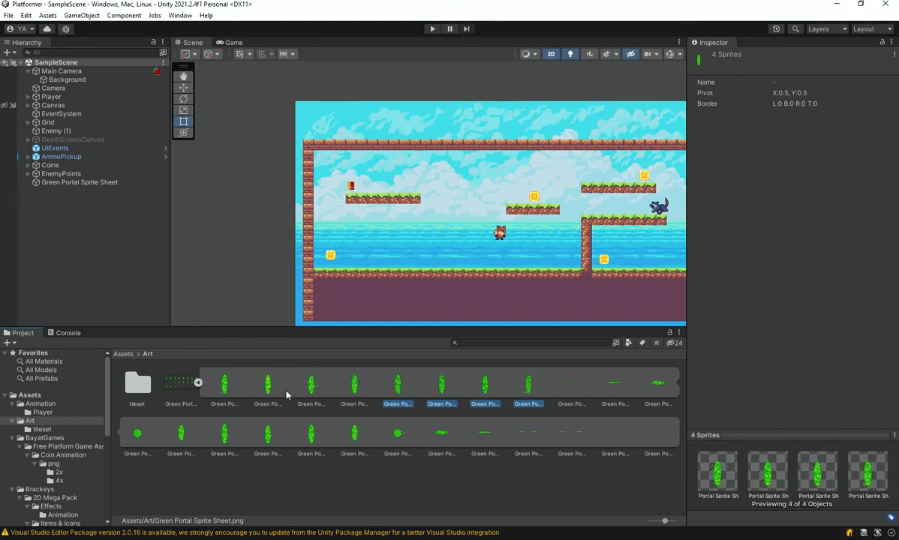
left_click(224, 384)
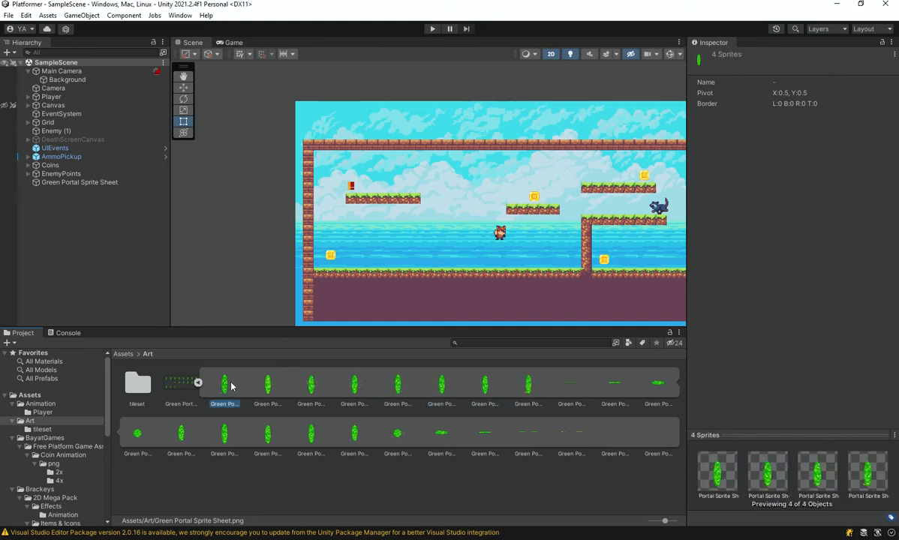
left_click(530, 386, "shift")
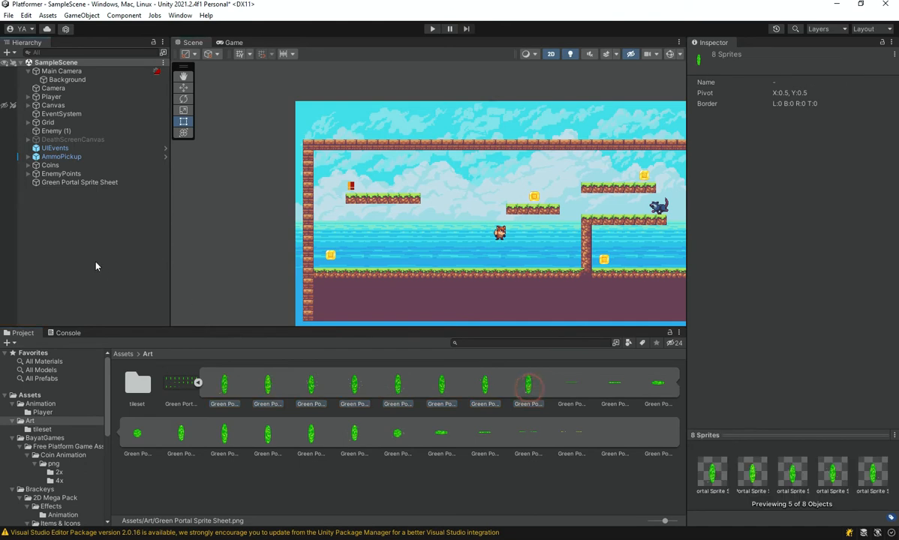
left_click_drag(95, 265, 95, 266)
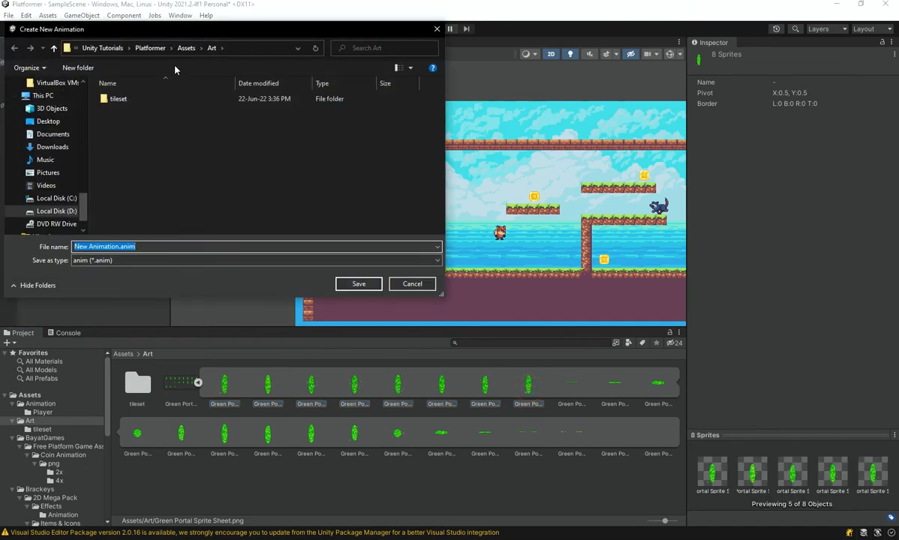
Create a folder named Portal inside the project's Assets/Animation folder and open it as the save location.
left_click(146, 50)
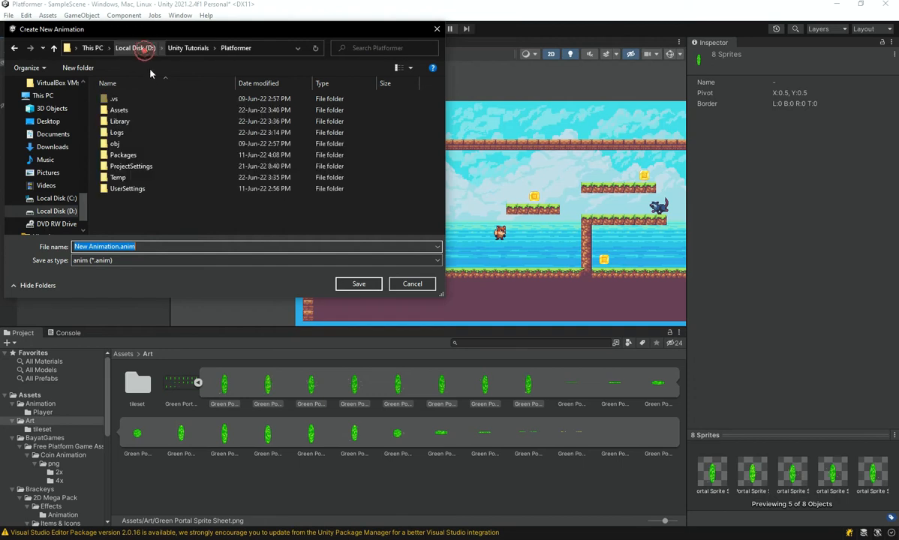
double_click(131, 109)
double_click(131, 98)
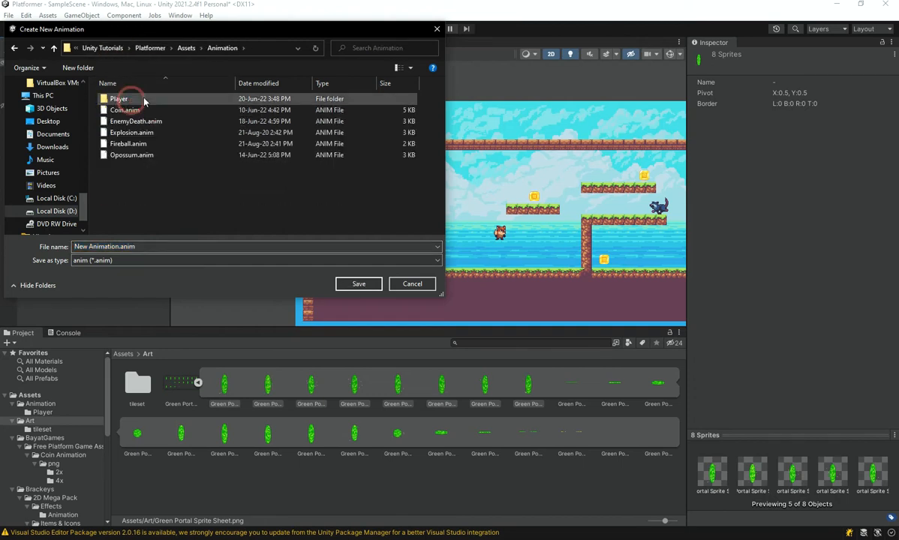
right_click(173, 194)
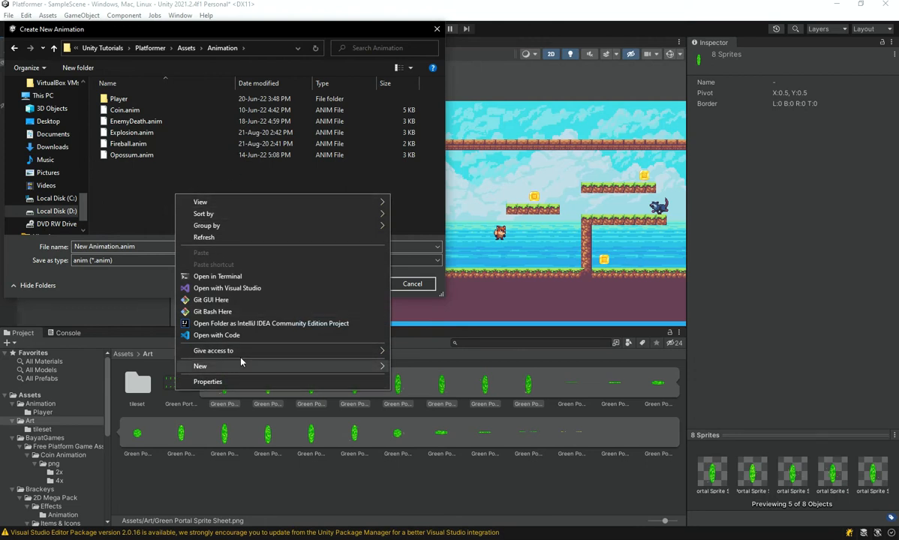
mouse_move(256, 366)
left_click(415, 367)
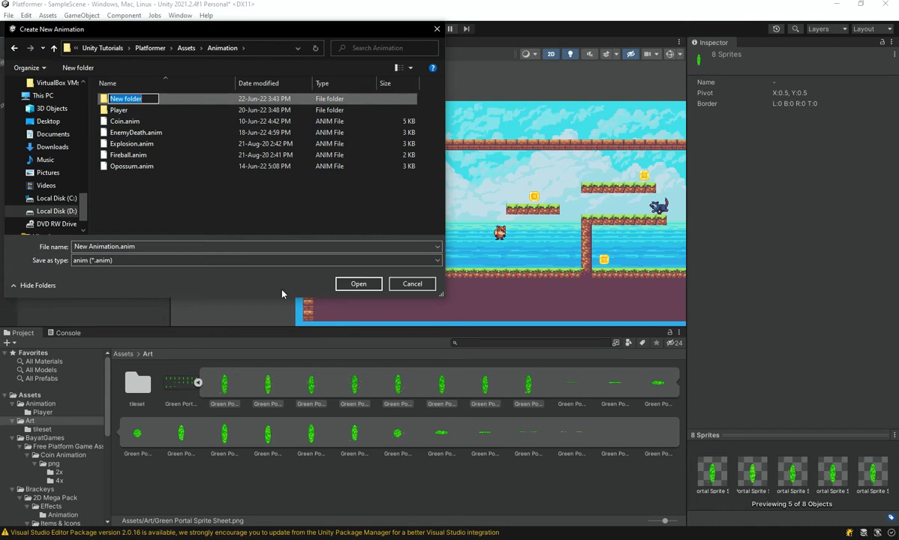
type("Portal")
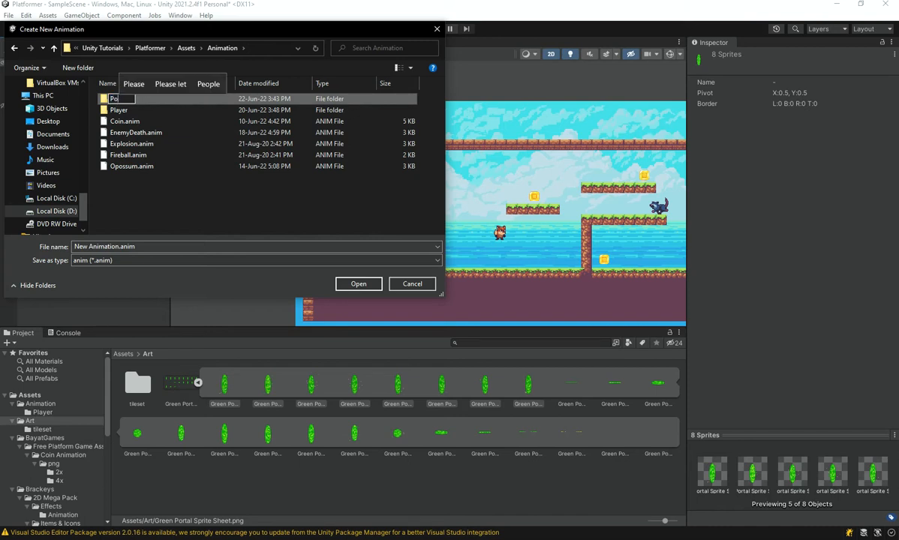
key("Return")
key("Return")
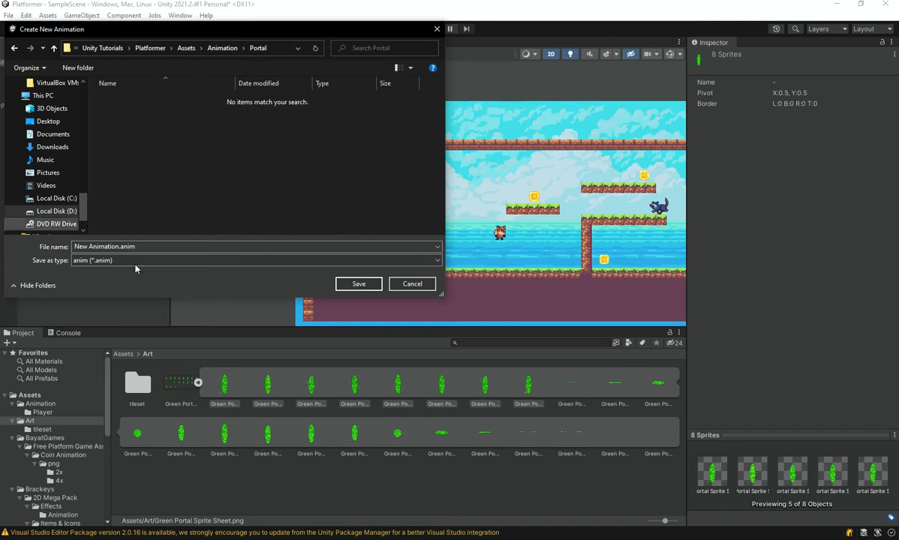
Save the new animation clip as Portal_Idle in the Portal folder.
left_click(150, 246)
type("Idle")
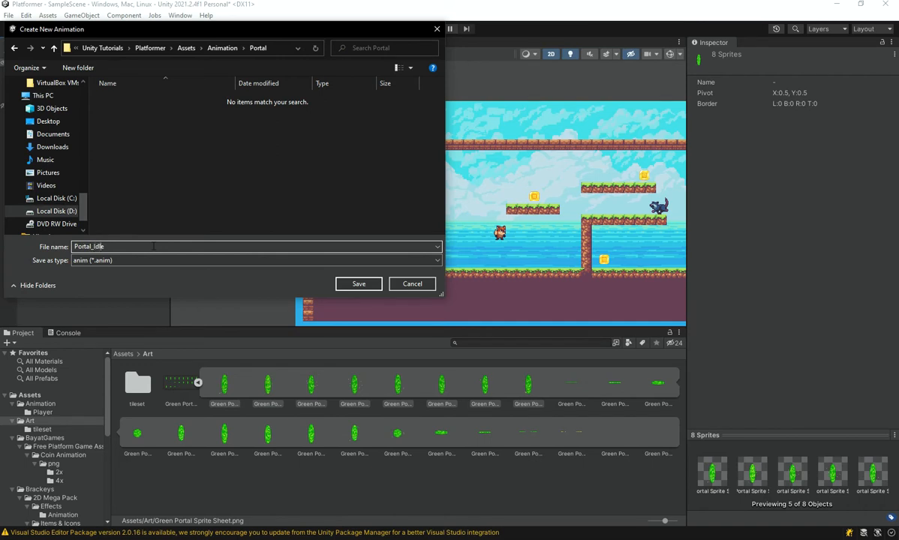
key("Return")
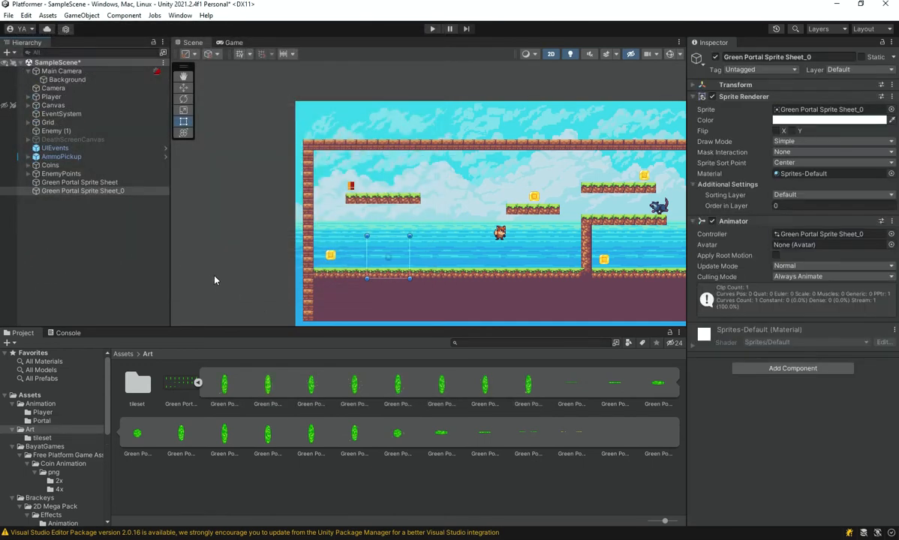
Move the animated portal outside the level and delete the old Green Portal Sprite Sheet object with the missing sprite.
left_click_drag(387, 254, 264, 222)
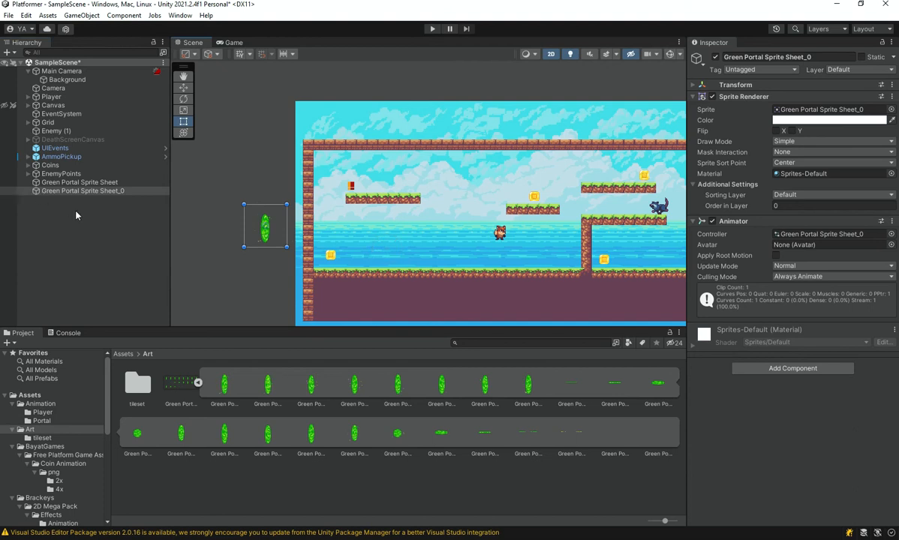
left_click(88, 183)
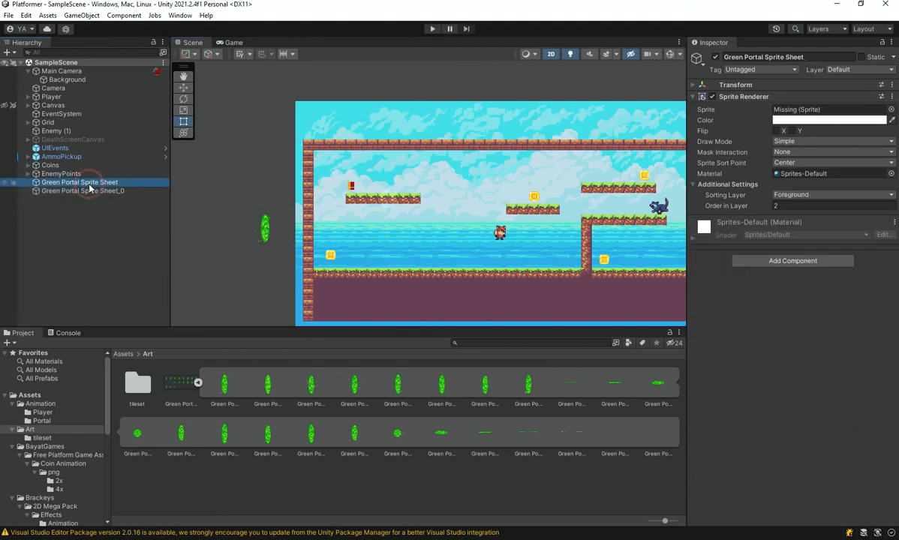
key("Delete")
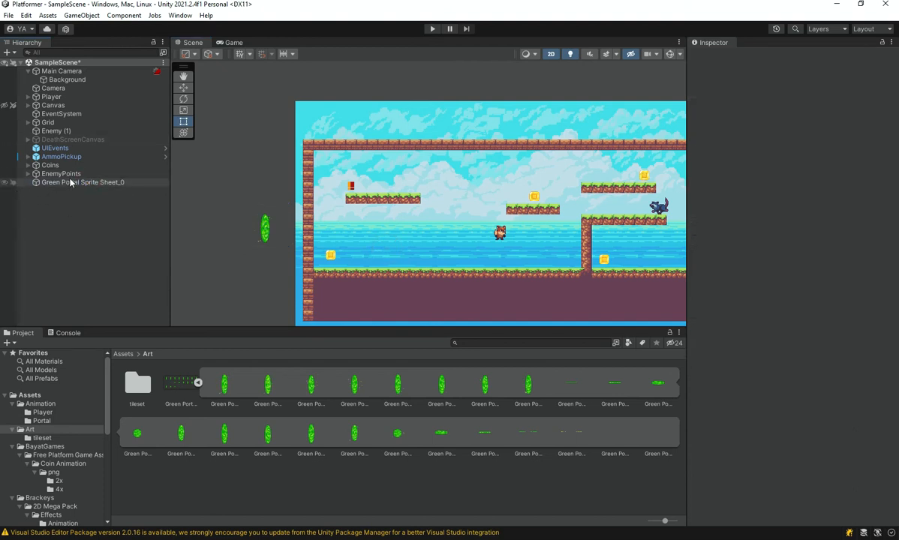
Set the animated portal's Order in Layer to 2 and place it in the level beside the lower coin near the brick wall.
left_click(69, 182)
left_click(783, 205)
type("2")
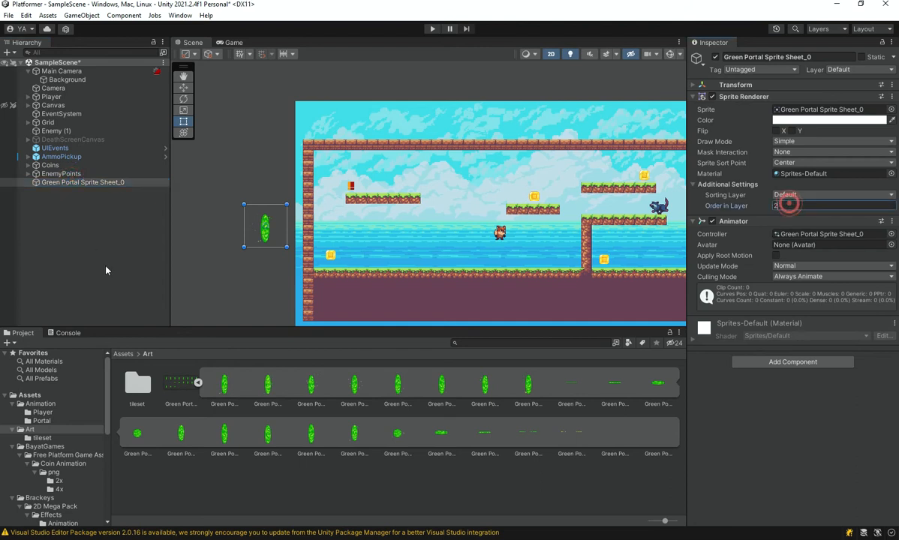
left_click(103, 255)
left_click_drag(267, 234, 356, 251)
scroll(355, 251, "up", 4)
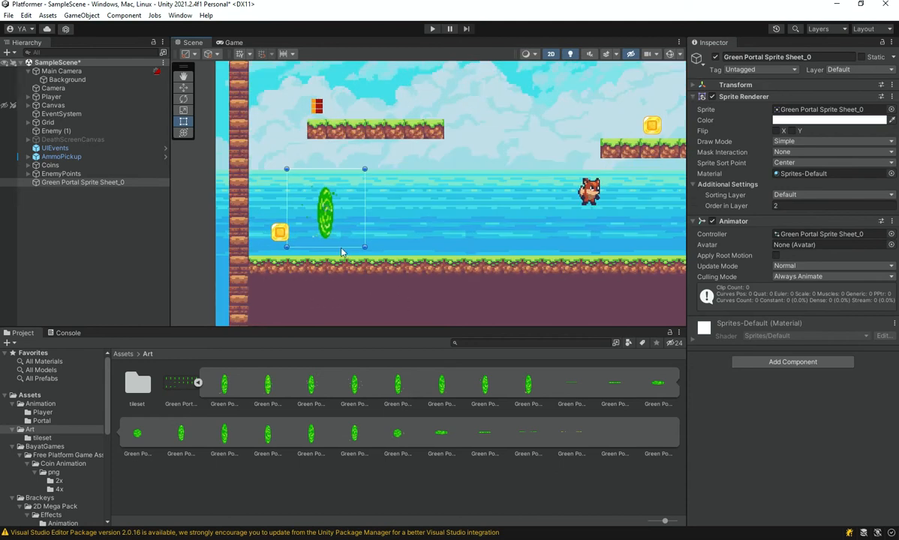
scroll(319, 221, "up", 2)
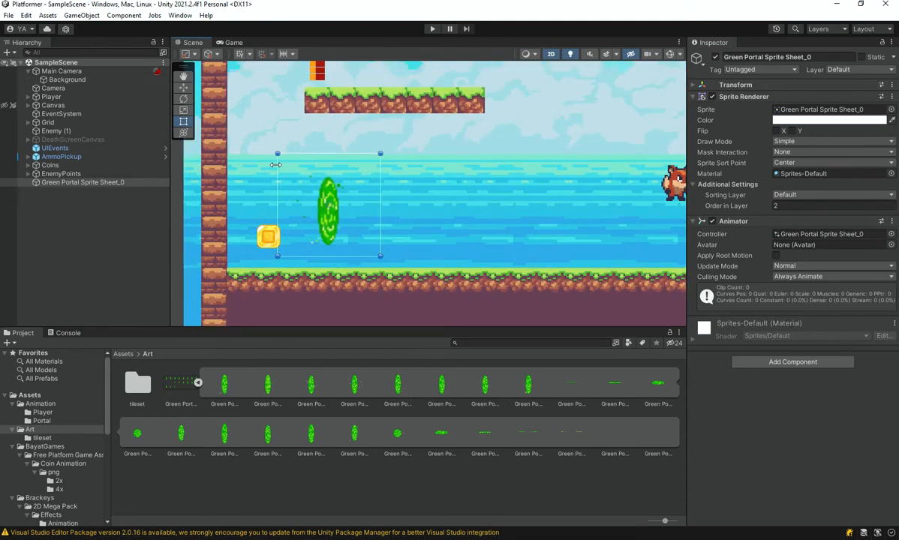
Open the Animation window, dock it beside the Console, and preview the portal's Portal_Idle clip.
key("ctrl+6")
left_click_drag(192, 282, 118, 333)
key("grave")
left_click(276, 425)
key("space")
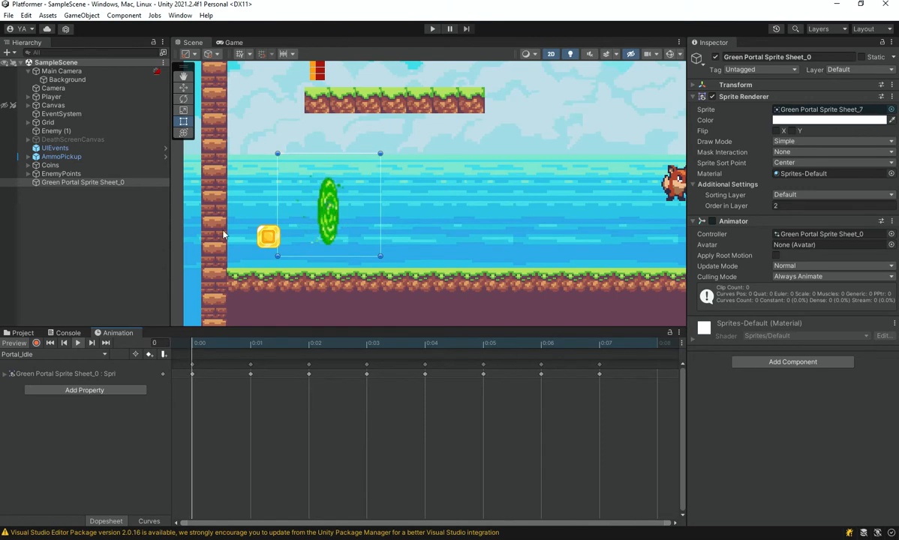
Inspect the placed portal up close and check the eighth and ninth frames of its sprite sheet.
left_click(441, 244)
scroll(365, 240, "up", 2)
scroll(376, 268, "up", 2)
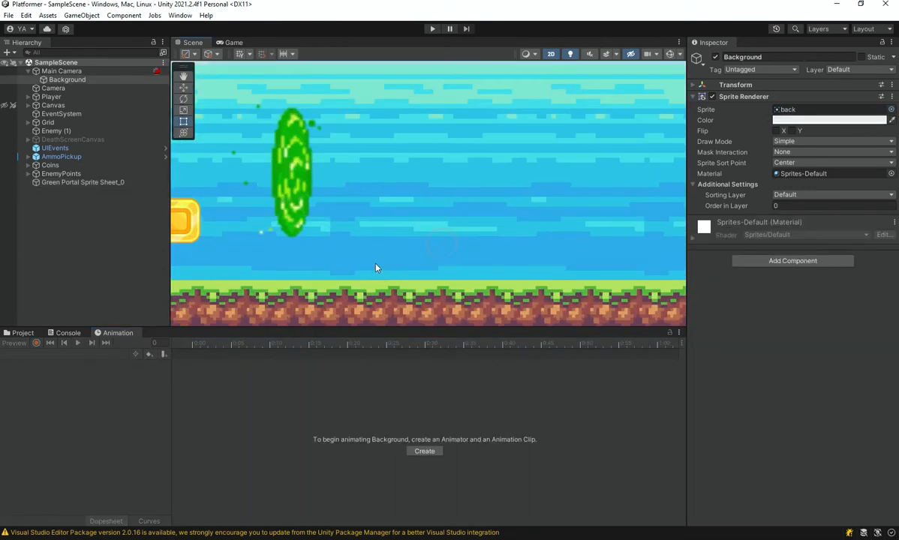
middle_click_drag(282, 192, 325, 233)
key("space")
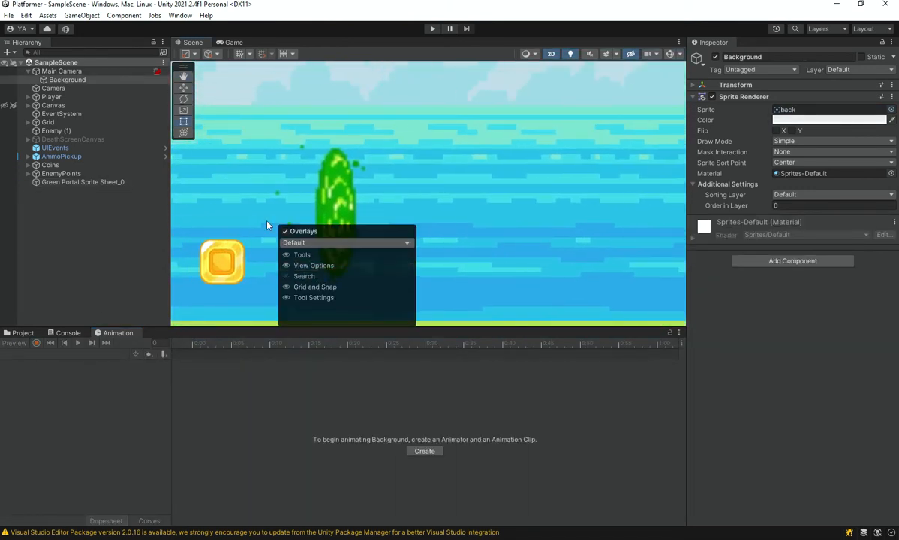
left_click(312, 449)
left_click(13, 334)
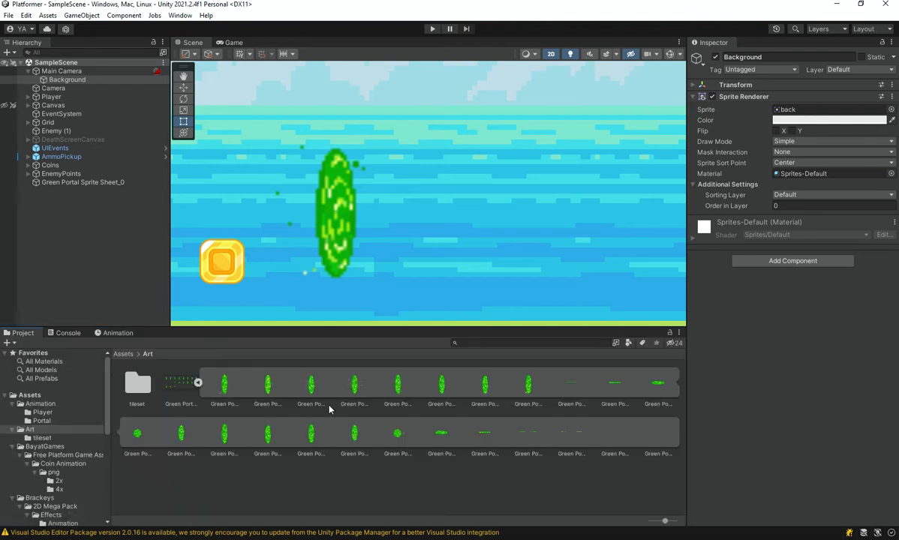
left_click(369, 480)
left_click(528, 384)
left_click(558, 385)
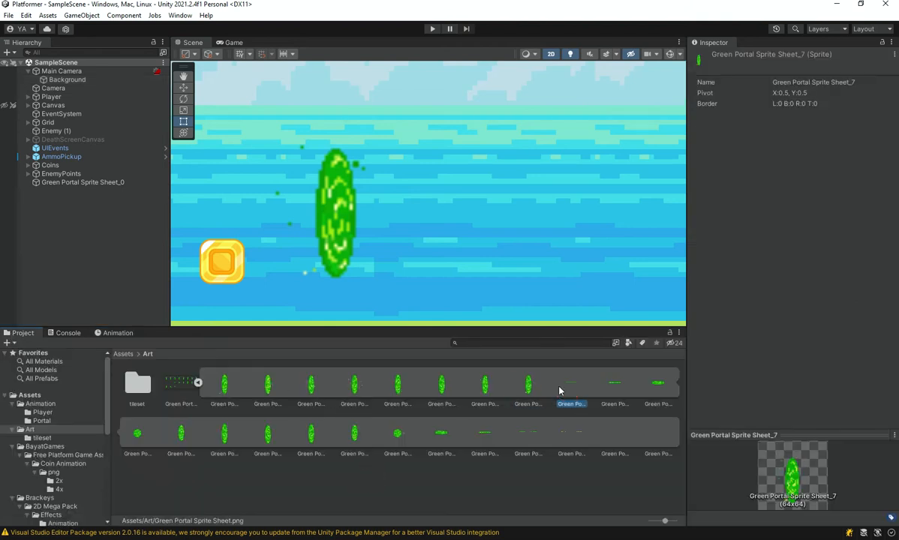
left_click(100, 314)
left_click(114, 333)
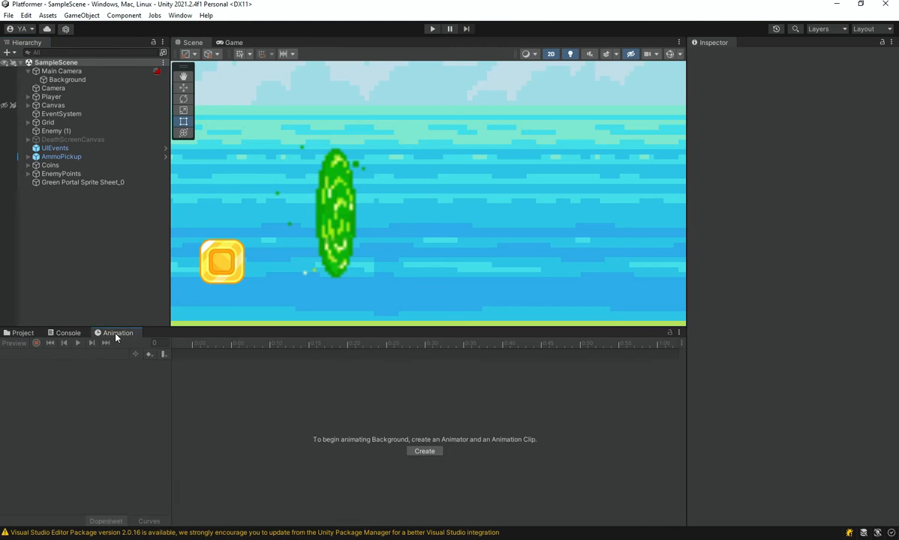
Create a second animation clip for the portal object and save it as Portal_Appear in the Portal folder.
left_click(315, 221)
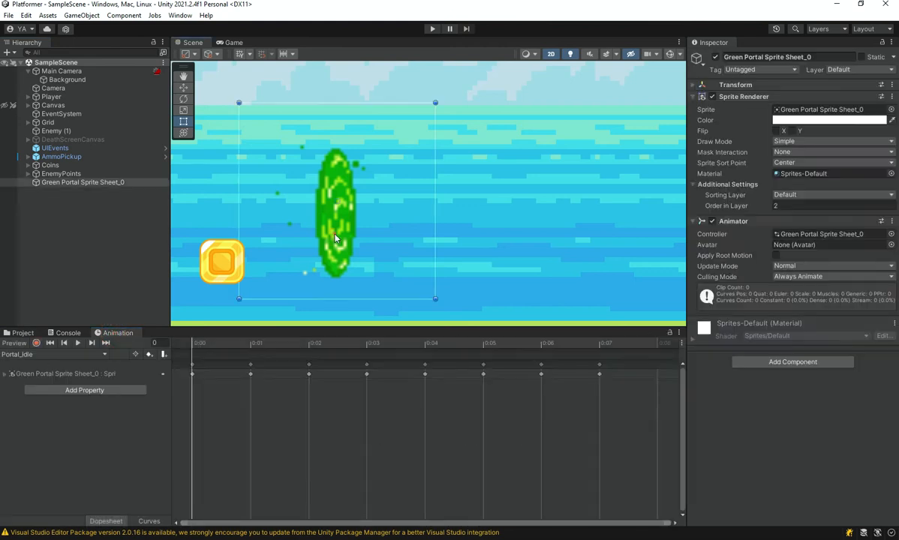
left_click(49, 353)
left_click(43, 381)
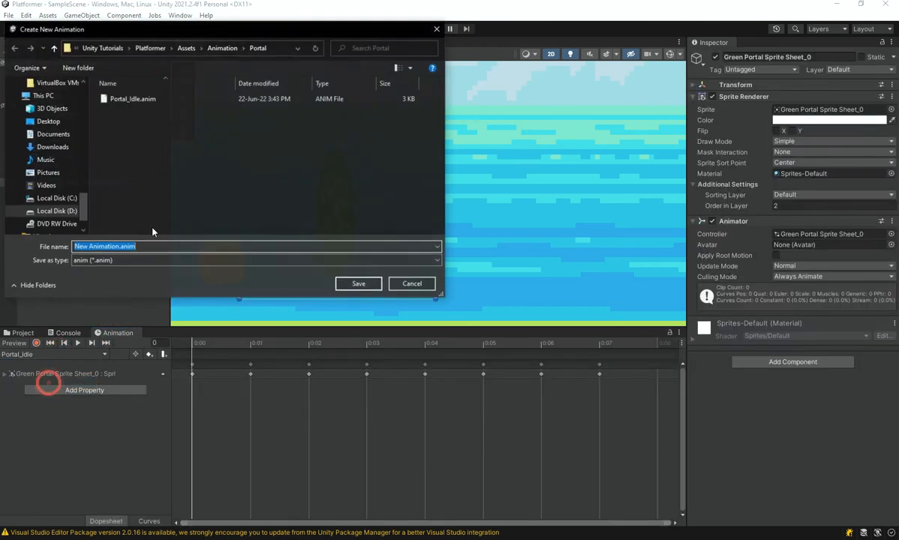
type("Port")
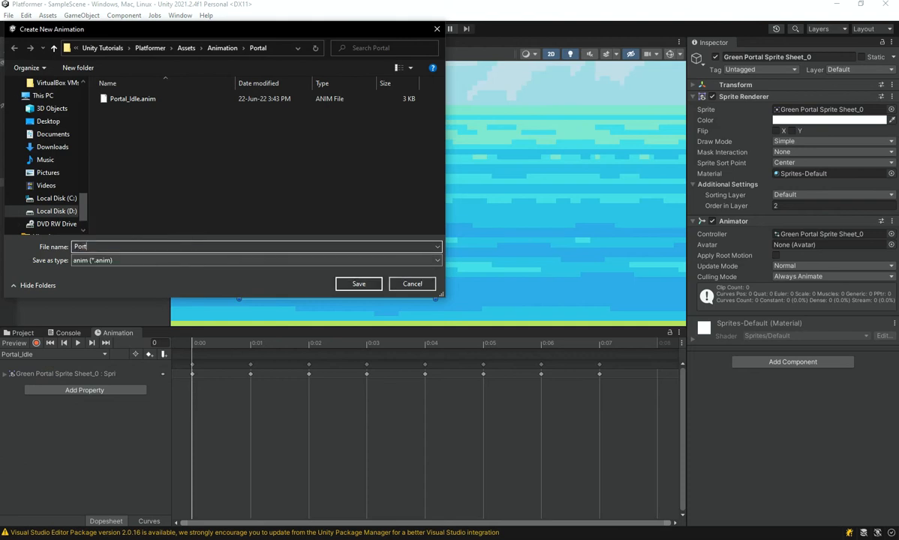
type("al_Appear")
key("Return")
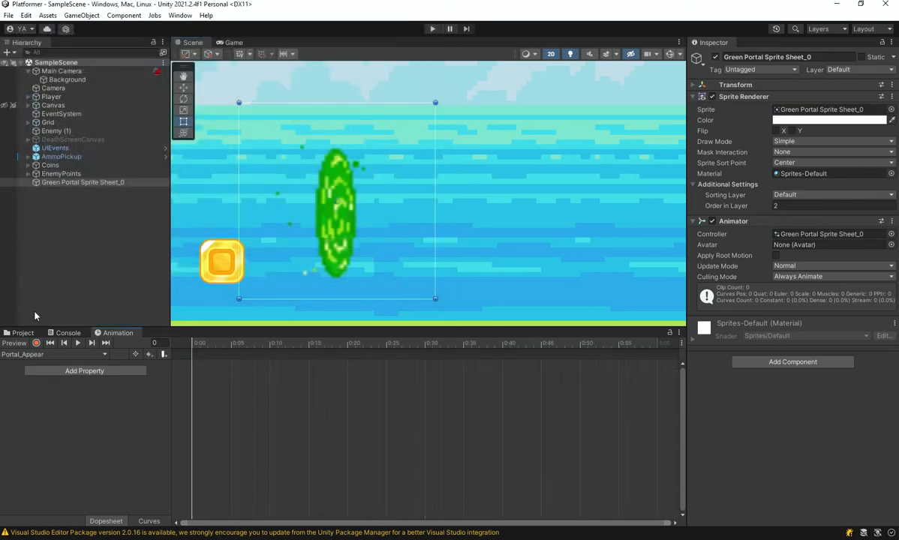
Add the sprites Green Portal Sprite Sheet_8 to Green Portal Sprite Sheet_15 from the Art folder to the Portal_Appear clip as keyframes.
left_click(20, 332)
left_click(575, 384)
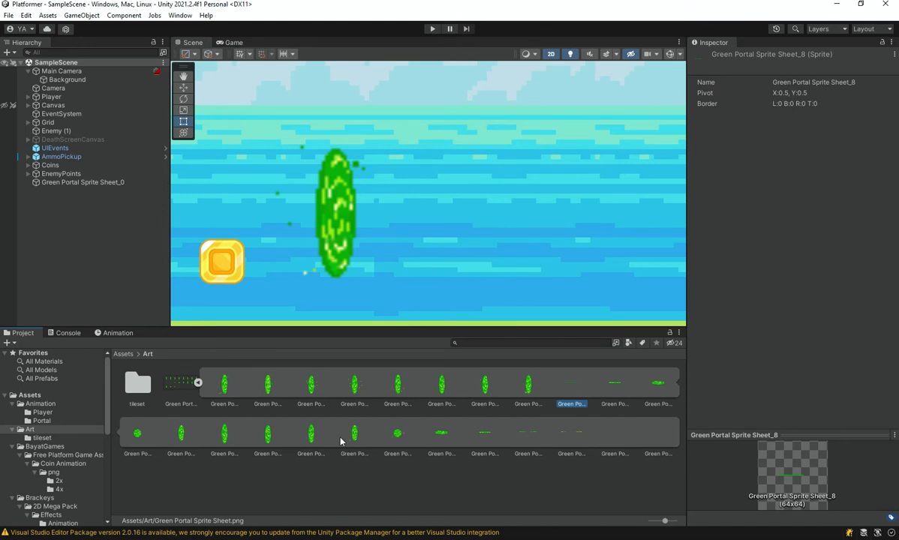
left_click(319, 438, "shift")
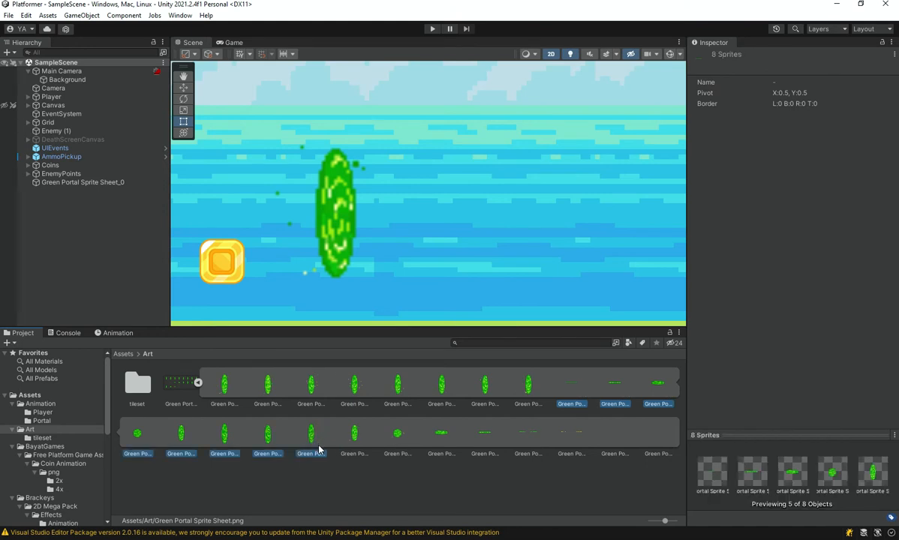
left_click(312, 435)
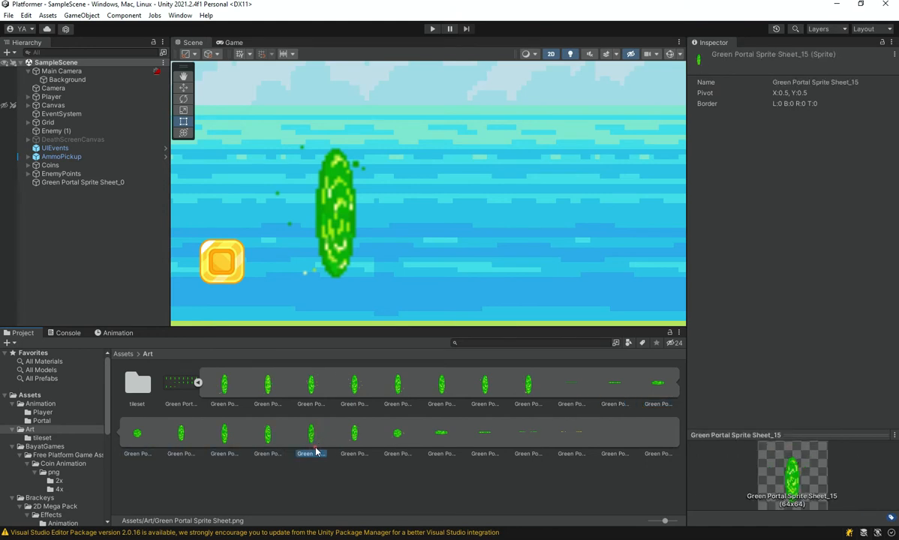
left_click(576, 389, "shift")
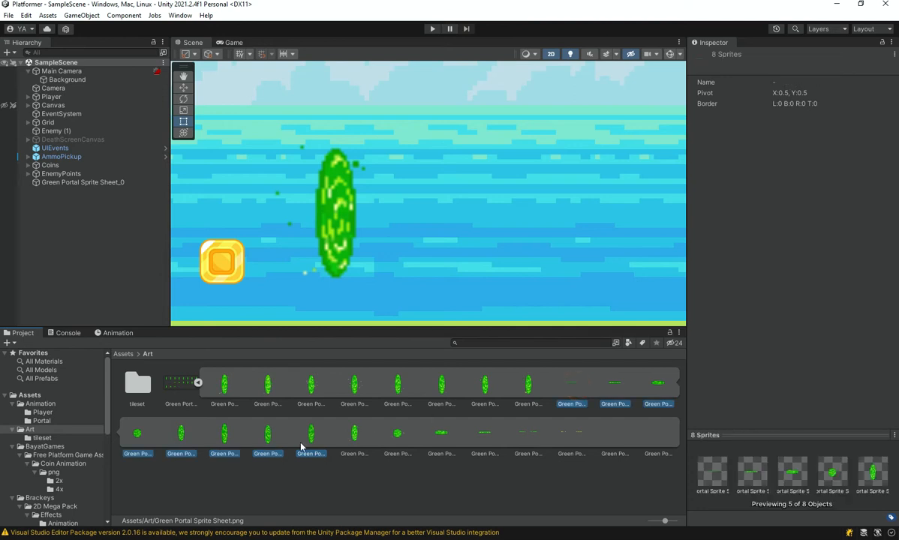
mouse_move(312, 438)
left_mouse_down()
mouse_move(145, 346)
mouse_move(316, 445)
left_mouse_up()
left_click_drag(123, 332, 370, 49)
left_click_drag(316, 441, 439, 138)
left_click_drag(278, 44, 300, 335)
Stretch the Portal_Appear keyframes so the last one falls at about frame 29, and preview the slowed clip.
left_click(251, 419)
key("space")
key("space")
key("ctrl+a")
left_click_drag(248, 373, 417, 366)
key("space")
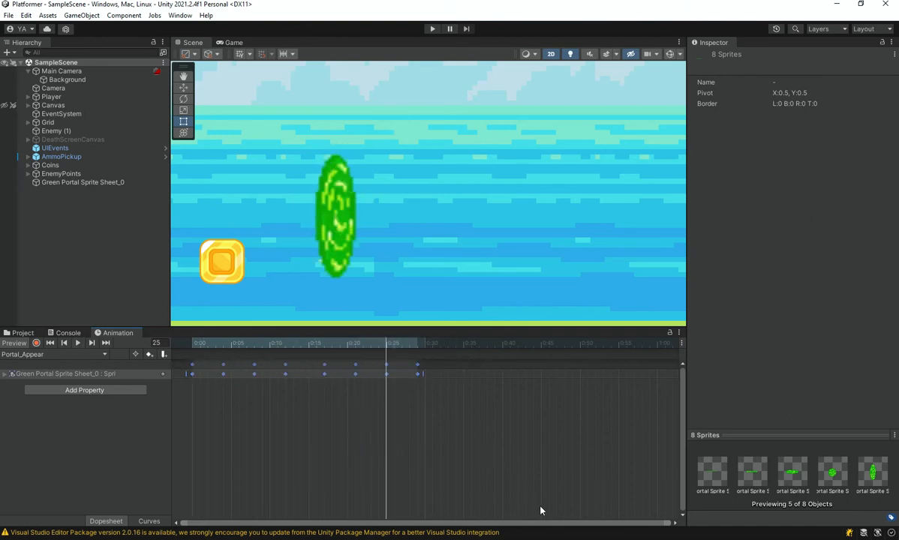
Check the Portal_Idle clip's playback and keyframes, and return to the Portal_Appear clip.
left_click(45, 354)
left_click(54, 373)
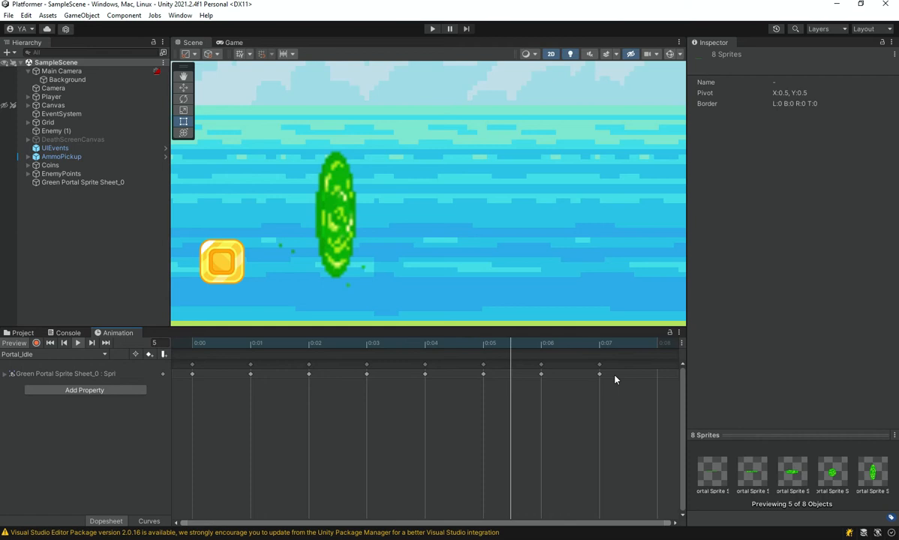
left_click(91, 354)
left_click(90, 366)
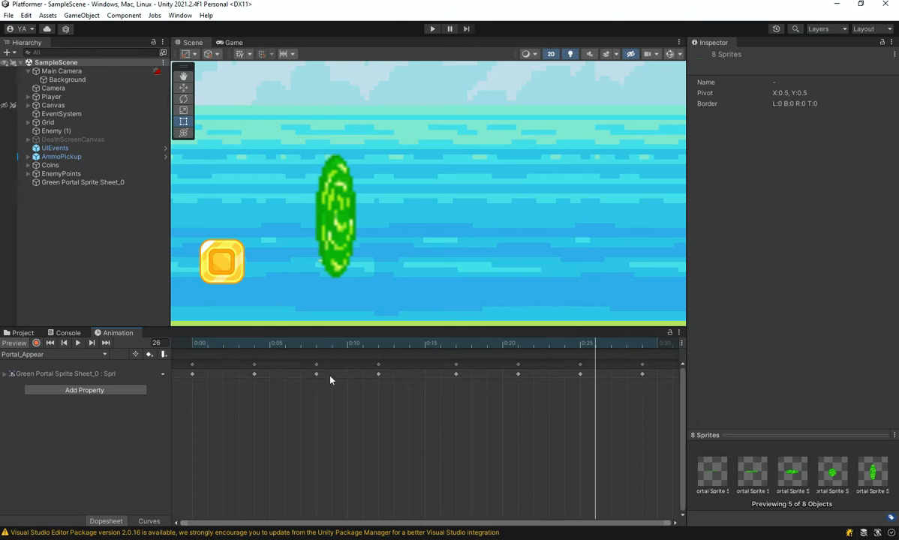
Collapse the Green Portal Sprite Sheet in the Art folder and go back to the Assets root folder.
left_click(21, 334)
left_click(420, 471)
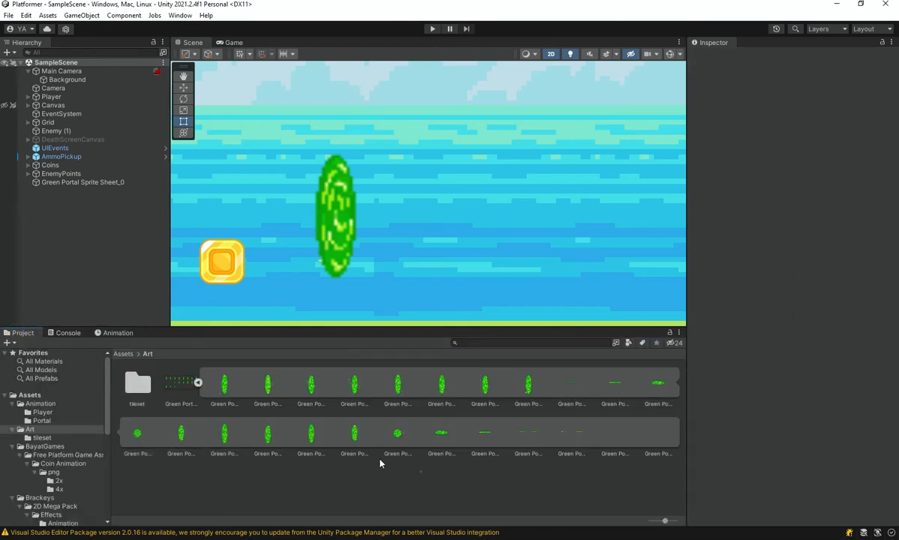
left_click(196, 384)
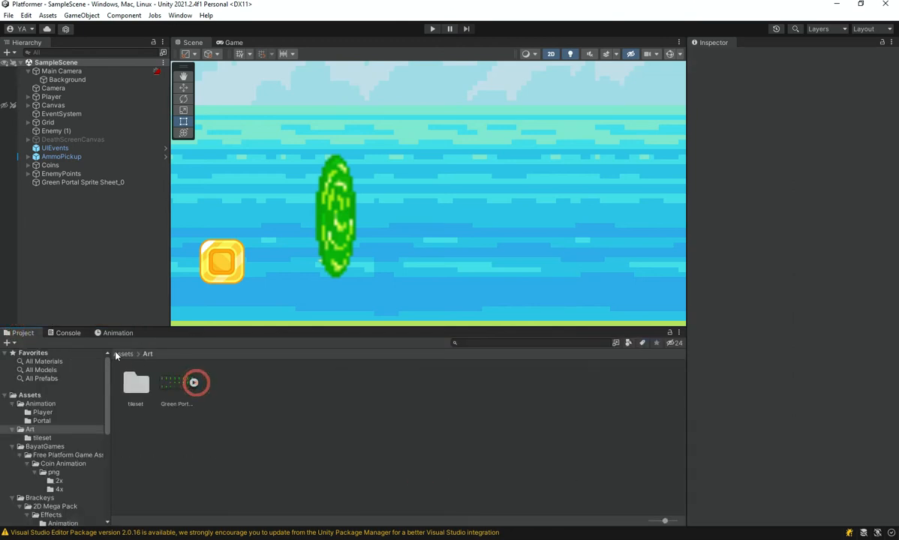
left_click(123, 354)
left_click(270, 448)
Examine the portal and the player character up close in the level to compare how sharp their pixels look.
scroll(312, 229, "down", 14)
middle_click_drag(363, 229, 347, 225)
scroll(323, 223, "up", 6)
scroll(322, 225, "up", 8)
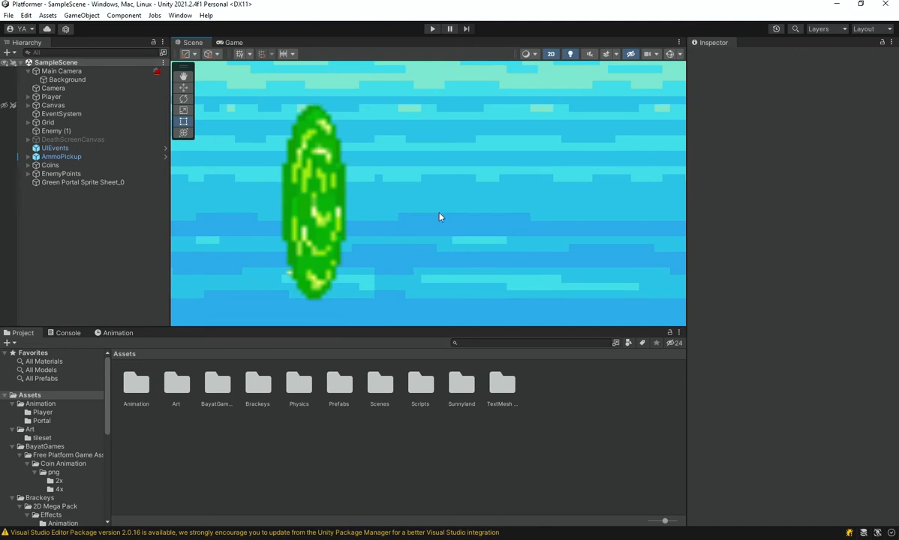
scroll(240, 295, "down", 2)
middle_click_drag(303, 297, 887, 213)
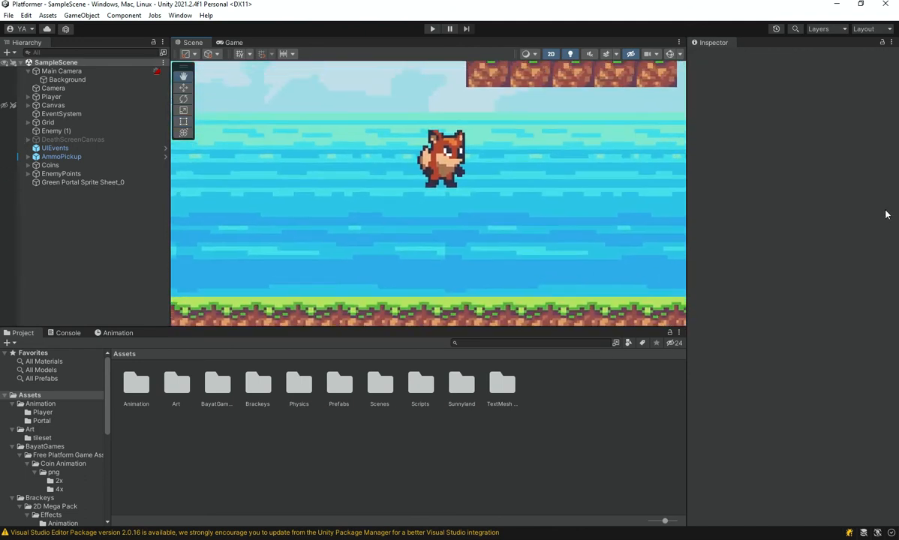
scroll(425, 106, "up", 8)
middle_click_drag(428, 191, 497, 243)
scroll(348, 240, "down", 4)
scroll(497, 243, "down", 2)
middle_click_drag(529, 194, 742, 252)
scroll(400, 282, "up", 4)
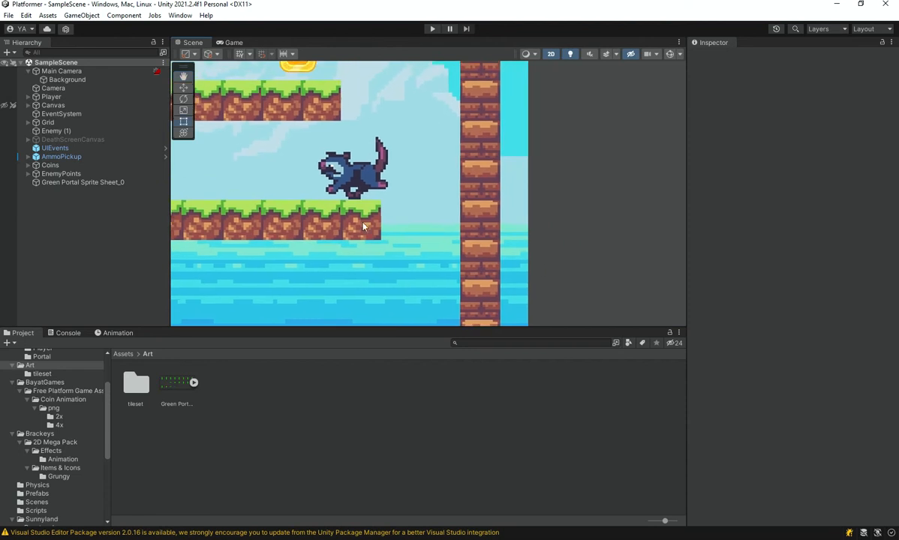
middle_click_drag(325, 206, 659, 168)
middle_click_drag(377, 171, 795, 118)
middle_click_drag(377, 227, 564, 168)
middle_click_drag(306, 267, 472, 259)
Try the Trilinear Filter Mode on the Green Portal Sprite Sheet, and apply Point (no filter) in its place.
left_click(194, 436)
left_click(174, 387)
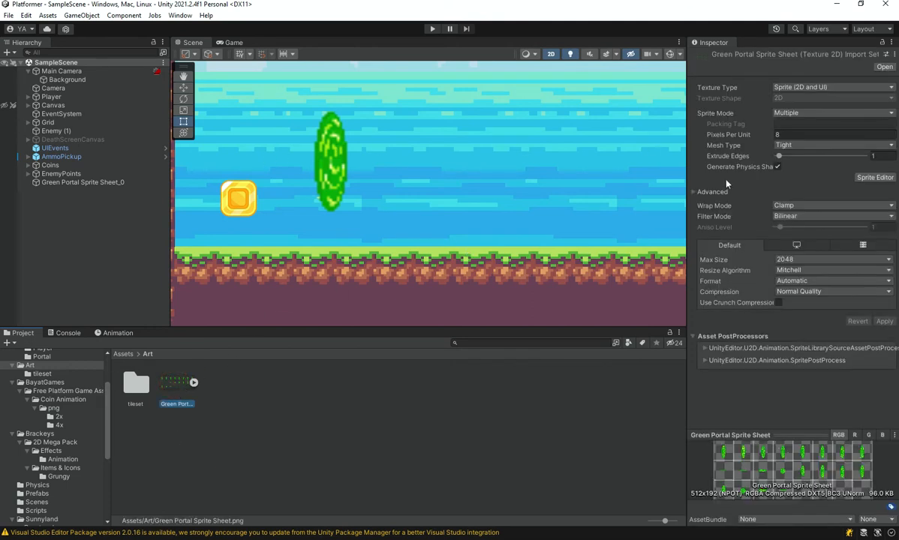
left_click(777, 217)
left_click(783, 250)
left_click(883, 321)
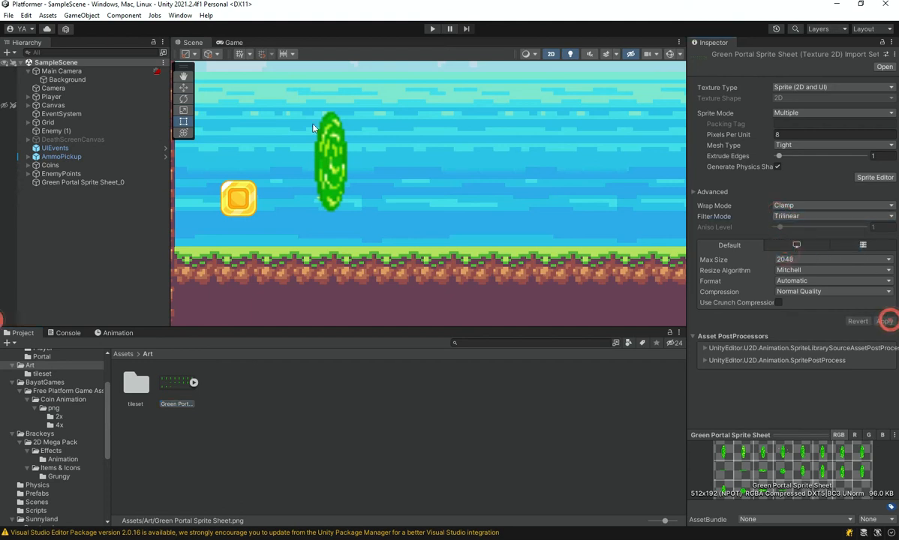
left_click(824, 216)
left_click(814, 227)
left_click(883, 322)
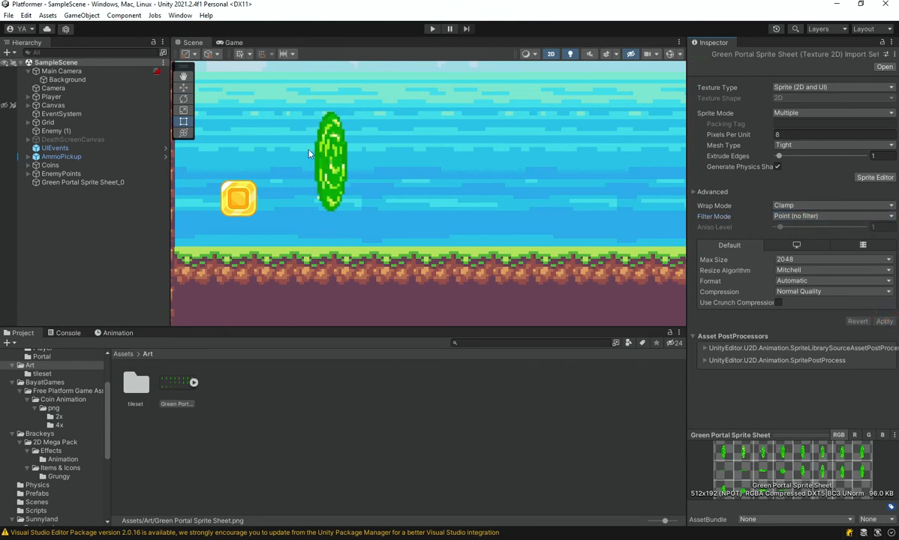
scroll(322, 169, "up", 2)
left_click(433, 453)
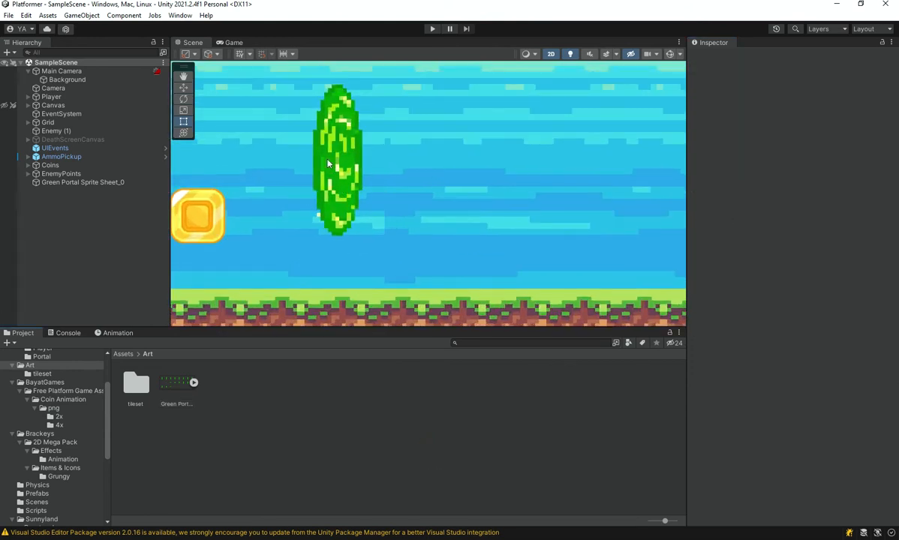
Preview the Portal_Appear and Portal_Idle clips with the sharpened portal sprites.
left_click(117, 333)
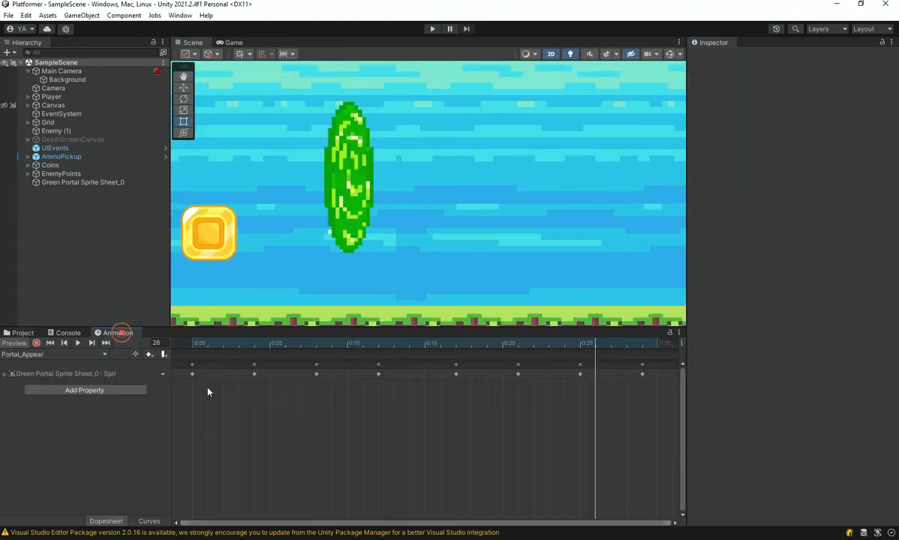
left_click(215, 444)
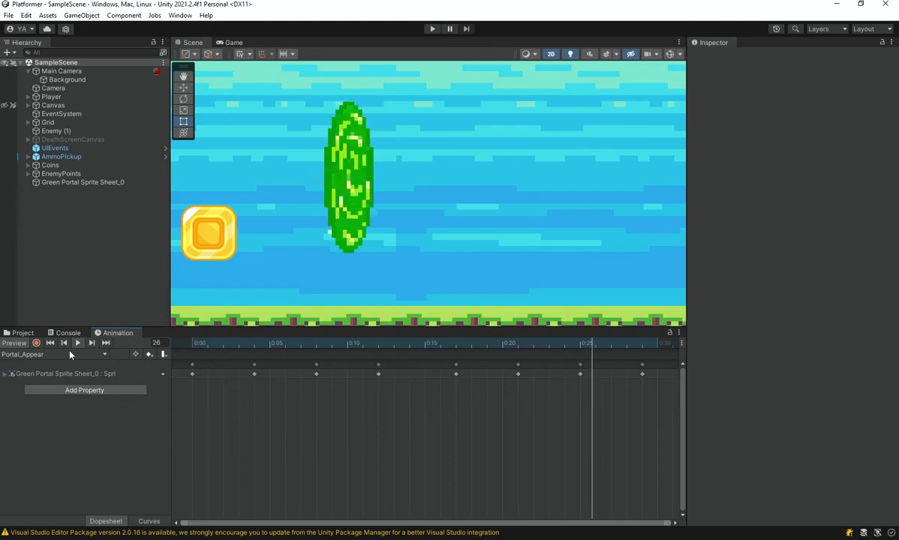
left_click(54, 354)
left_click(33, 377)
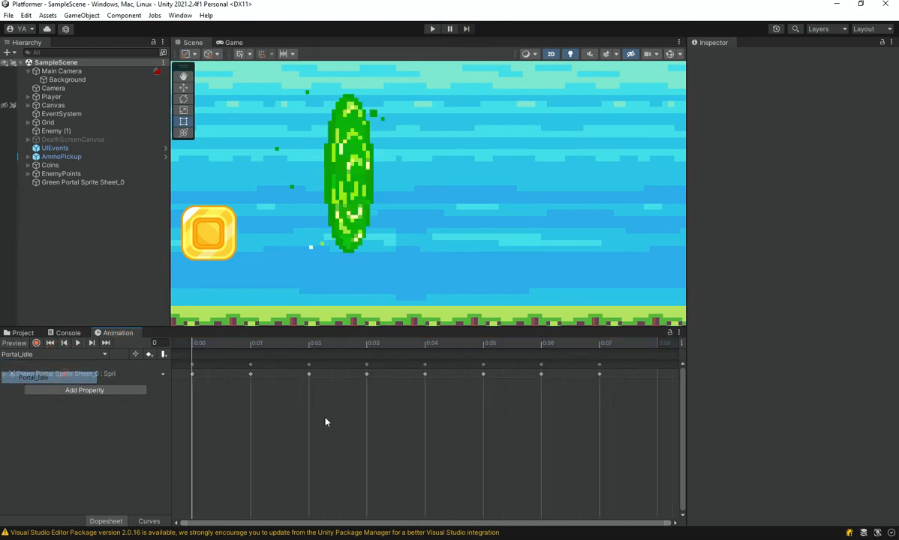
left_click(441, 470)
key("space")
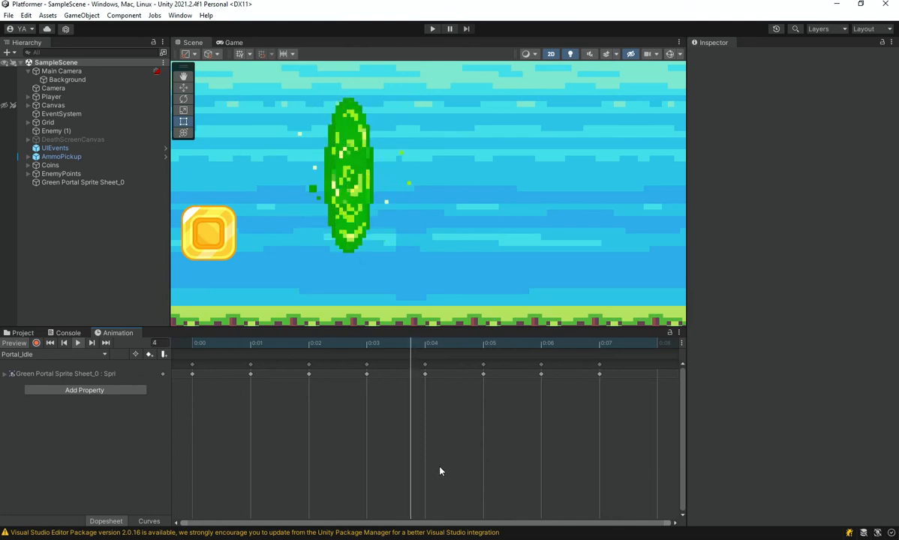
Turn off Loop Time for the Portal_Appear clip in the Animation/Portal folder, and check the Portal_Idle clip's settings.
left_click(23, 333)
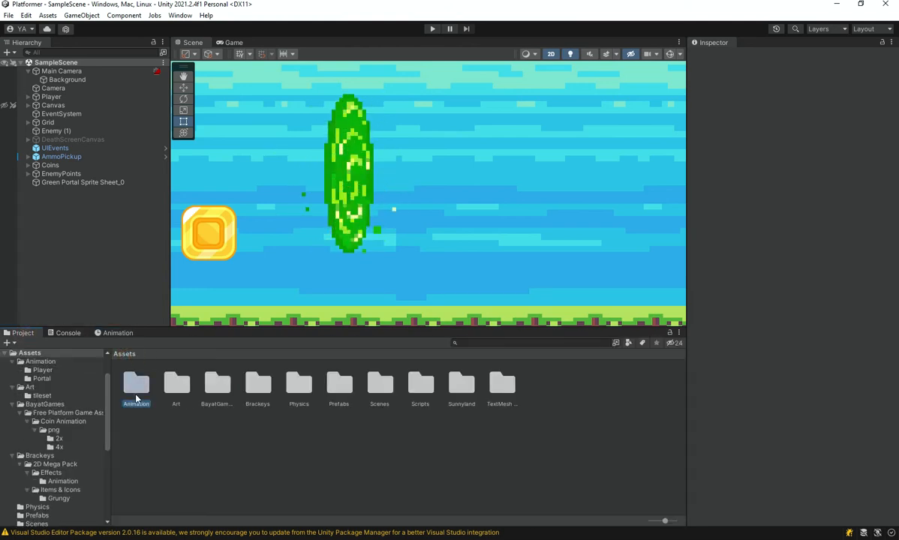
double_click(136, 386)
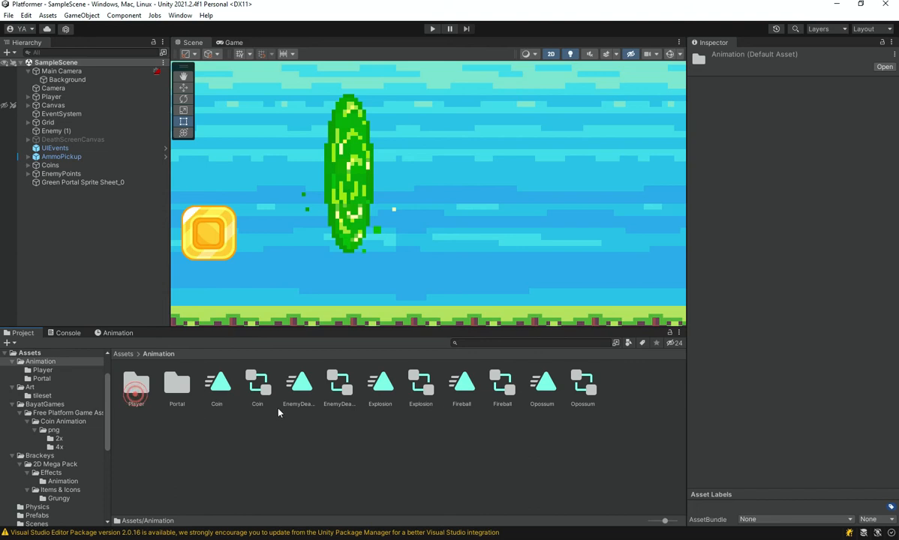
double_click(176, 384)
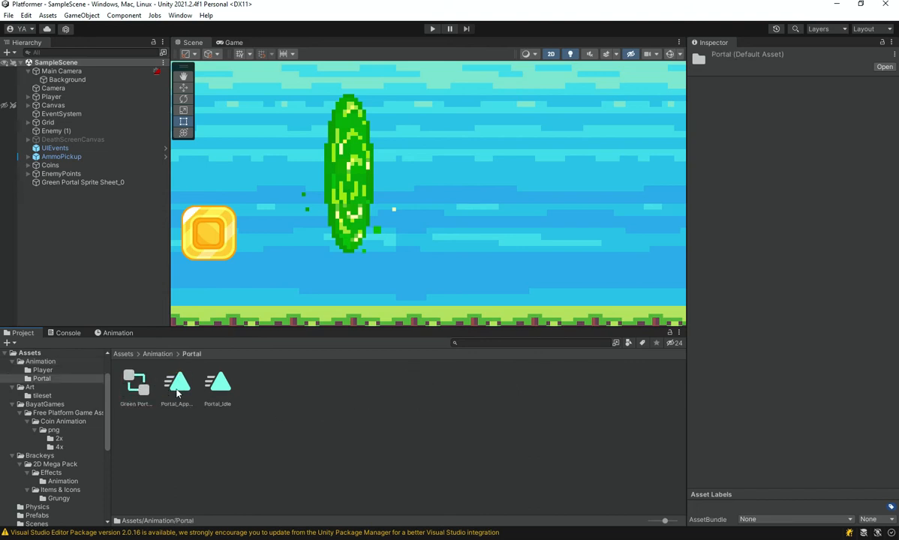
left_click(176, 384)
left_click(775, 92)
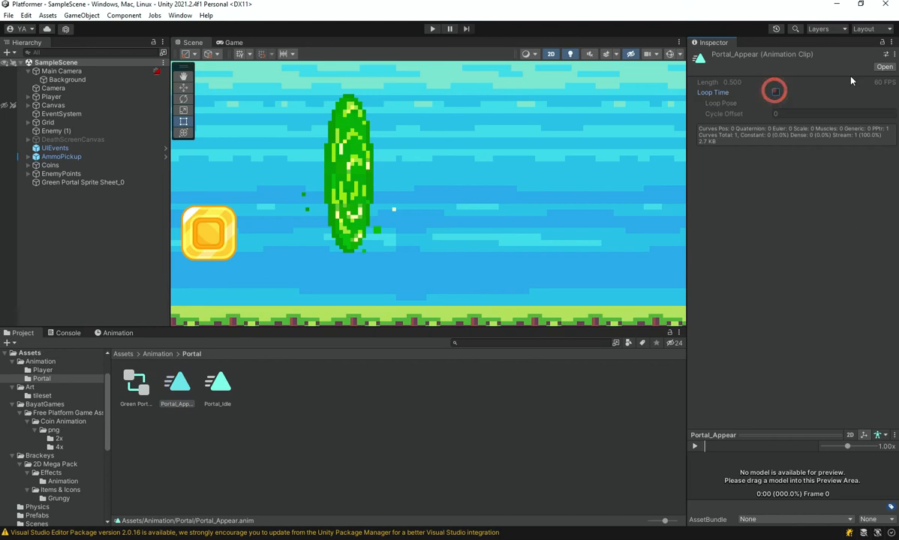
left_click(434, 422)
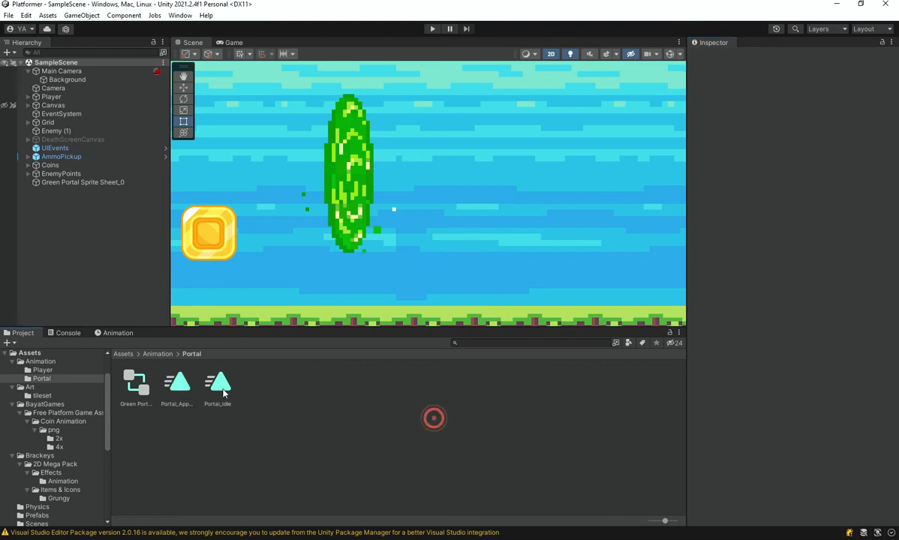
left_click(217, 384)
left_click(327, 411)
Rename the portal's animator controller to Portal and open it in the Animator.
left_click(132, 396)
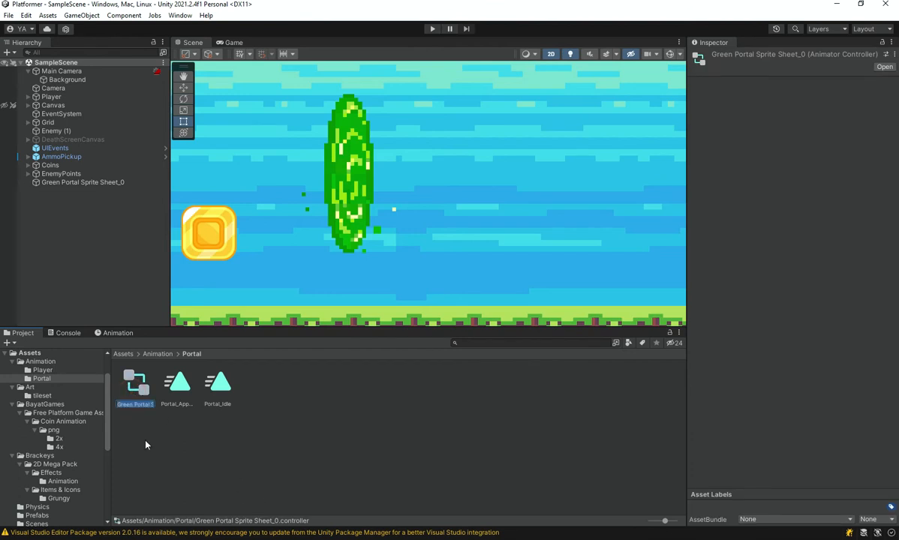
type("Portal")
key("Return")
key("Return")
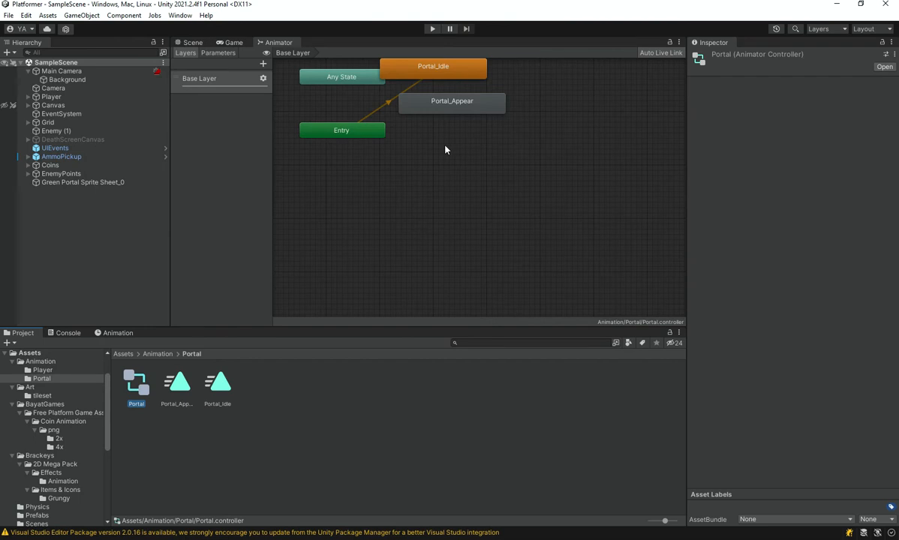
Try to start on Portal_Appear by adding a transition to it from Entry and moving the state below.
middle_click_drag(444, 166, 434, 248)
right_click(361, 213)
left_click(395, 217)
left_click(435, 192)
left_click_drag(435, 191, 399, 285)
right_click(423, 258)
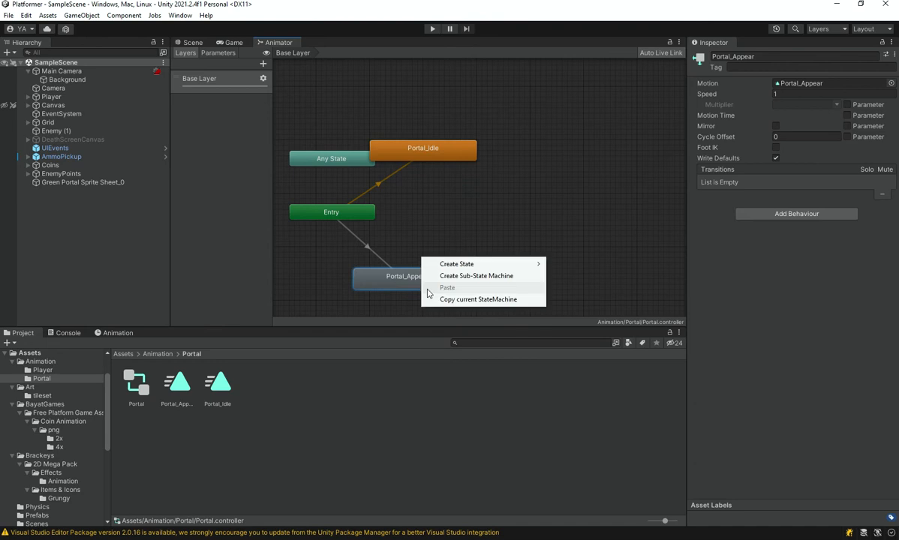
right_click(381, 284)
left_click(404, 249)
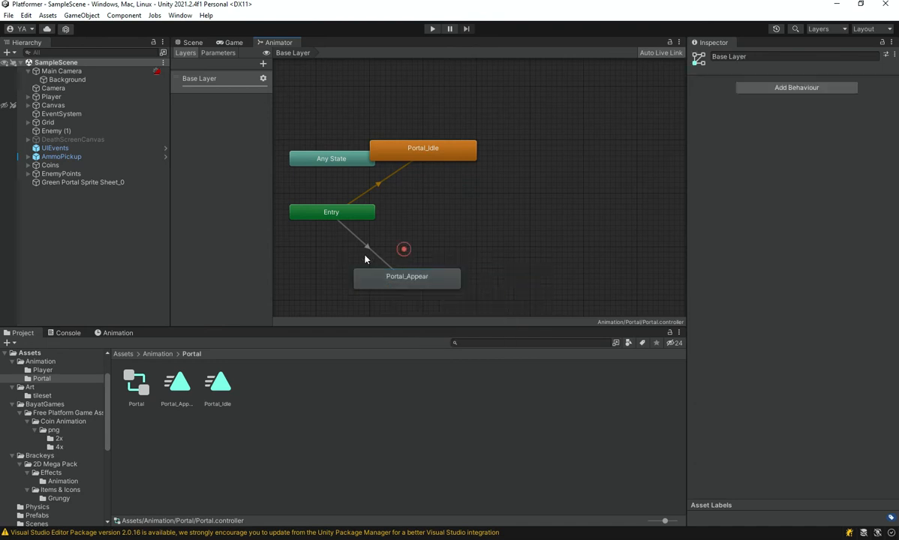
Undo the added Entry transition and the move of the Portal_Appear state.
key("ctrl+z")
key("ctrl+z")
key("ctrl+z")
key("ctrl+z")
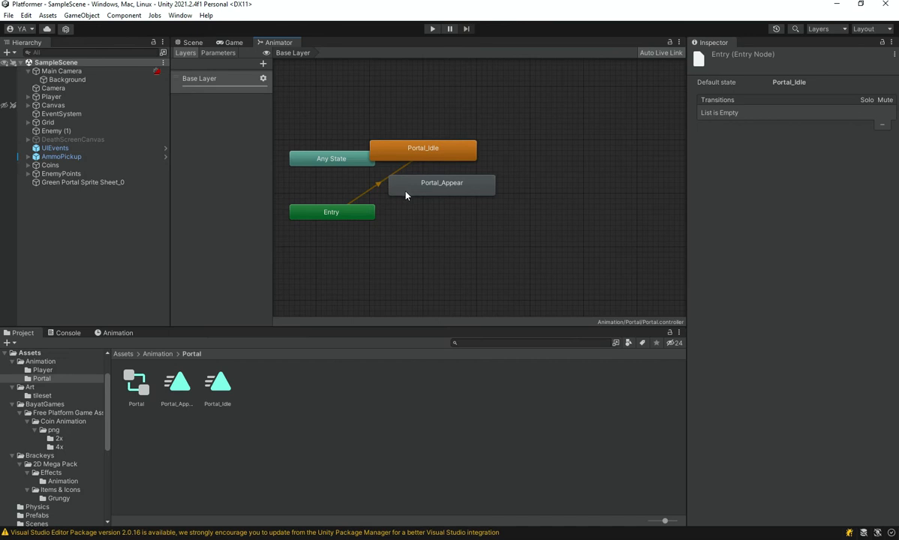
Set Portal_Appear as the layer's default state and place it below the Entry node.
left_click(426, 187)
right_click(432, 196)
left_click(464, 206)
right_click(459, 193)
left_click(512, 212)
left_click_drag(445, 186, 415, 274)
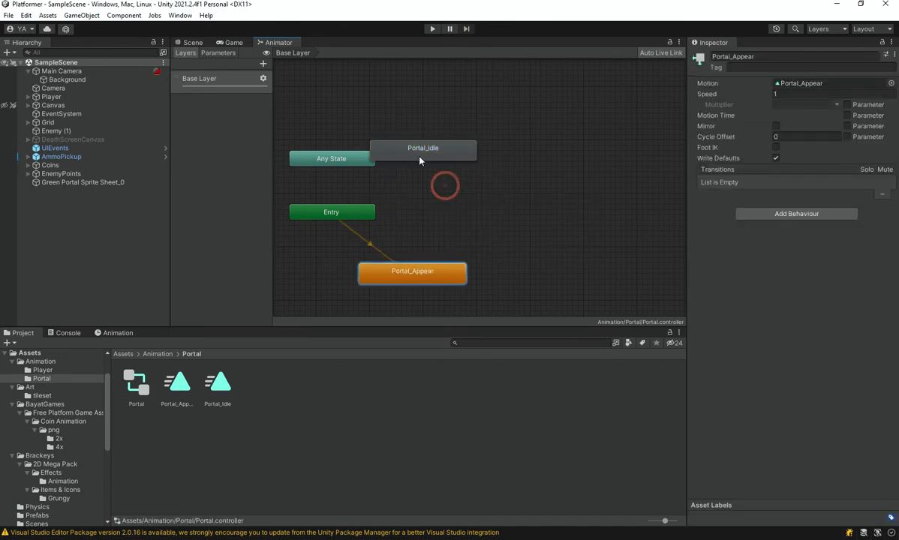
Make a transition from Portal_Appear to Portal_Idle and move Portal_Idle clear of the Any State node.
right_click(420, 271)
left_click(432, 273)
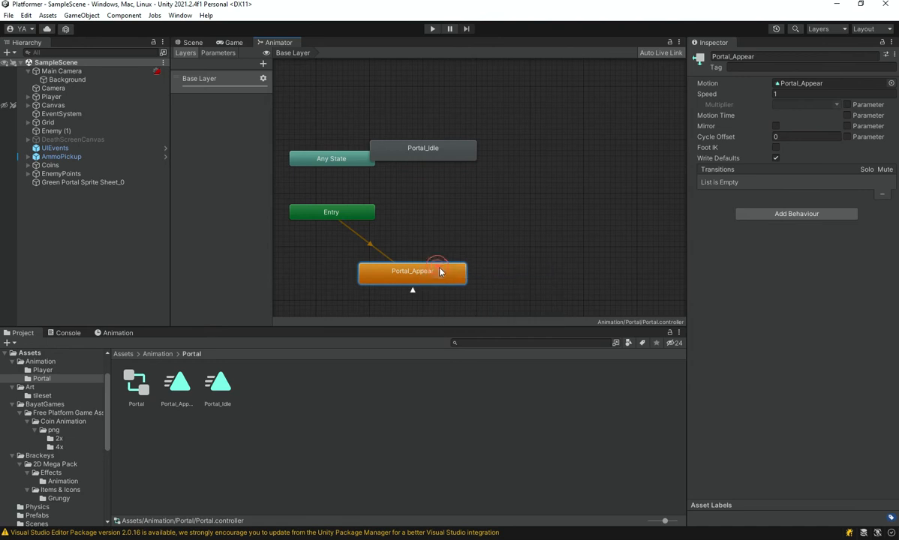
left_click(426, 150)
left_click_drag(426, 150, 533, 170)
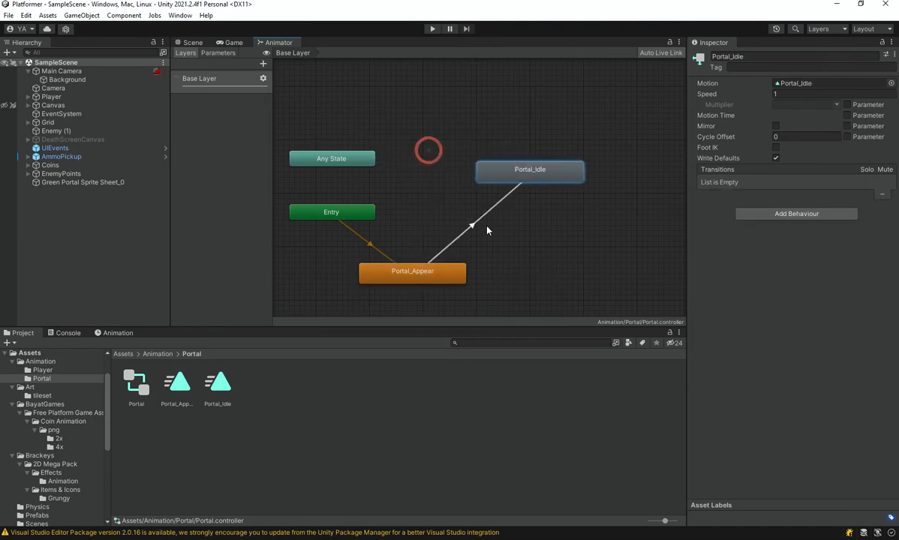
Set the Portal_Appear to Portal_Idle transition's Transition Duration to 0 and its Exit Time to 1, and check both states.
left_click(478, 218)
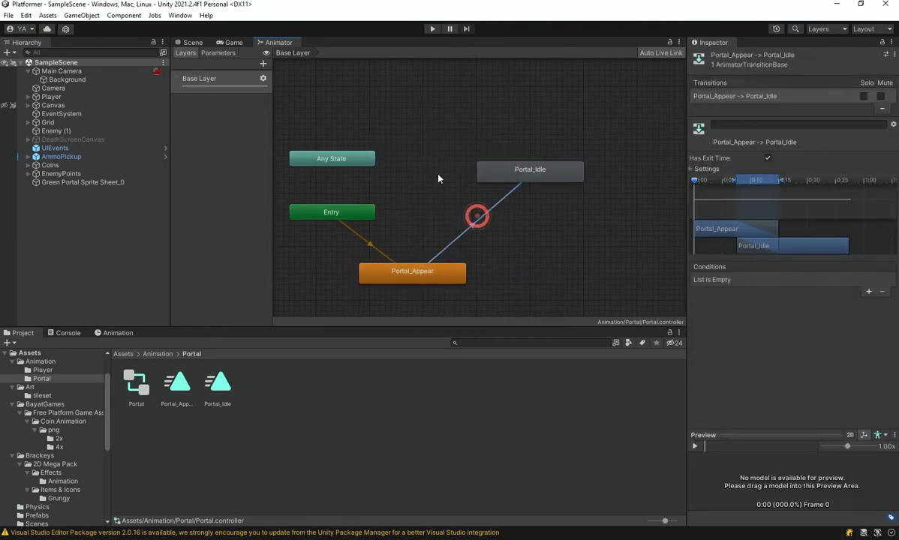
left_click(708, 169)
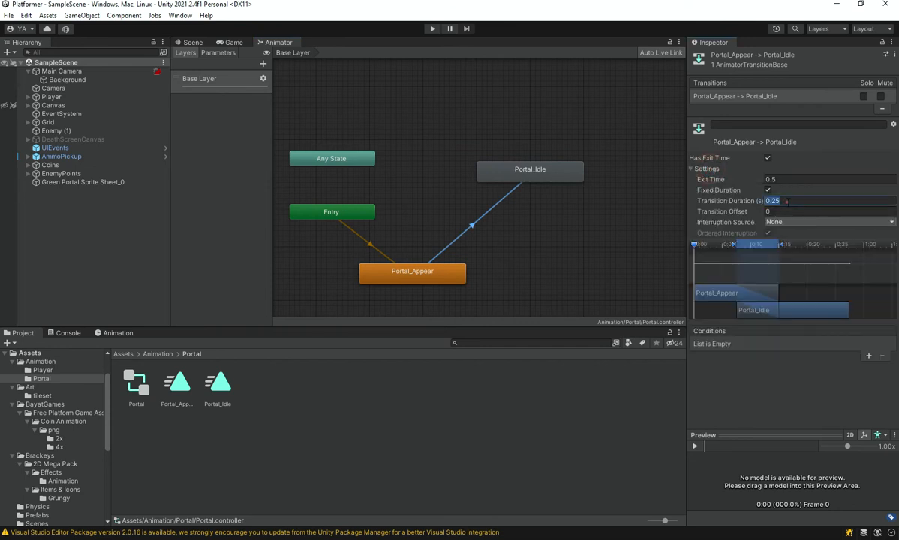
type("0")
left_click(784, 179)
type("1")
left_click(755, 418)
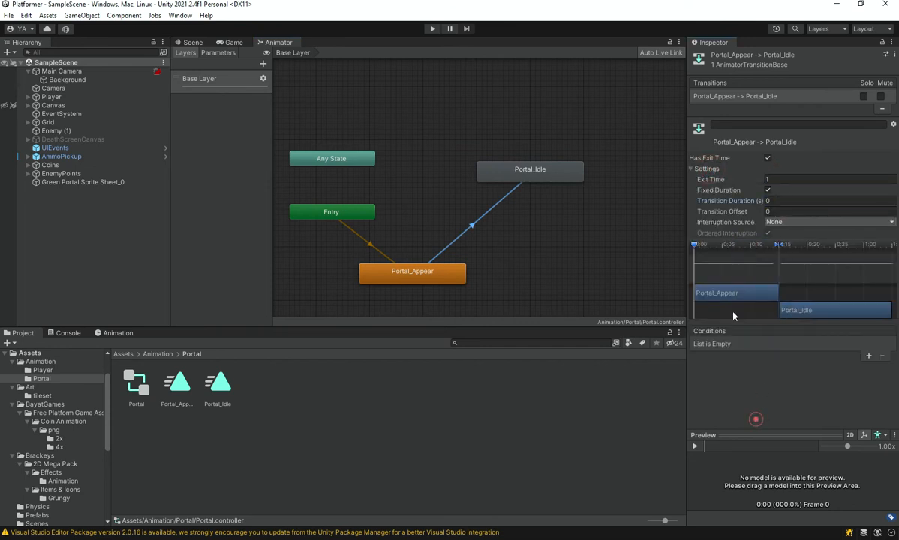
left_click(422, 278)
left_click(531, 171)
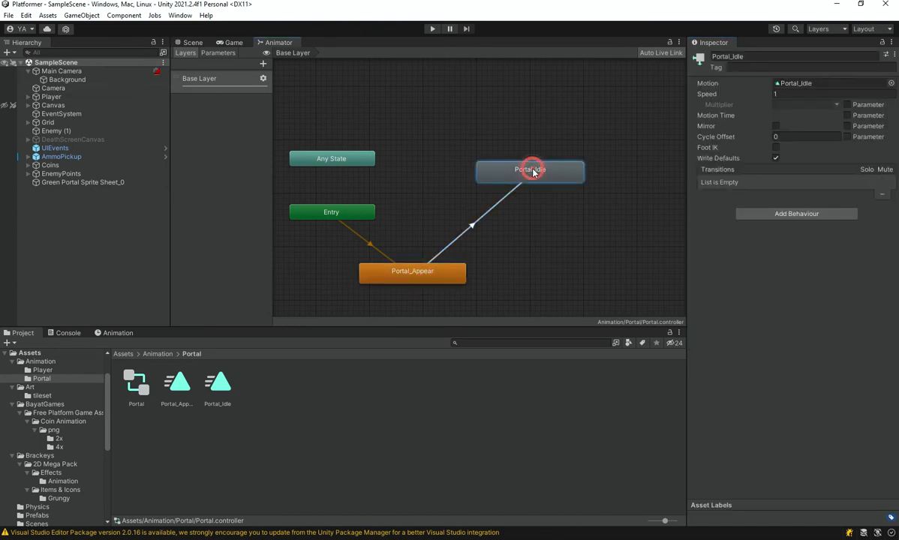
Review the Portal_Appear to Portal_Idle transition and the Portal_Idle state in the portal's animator controller.
left_click(474, 182)
left_click(520, 164)
left_click(389, 90)
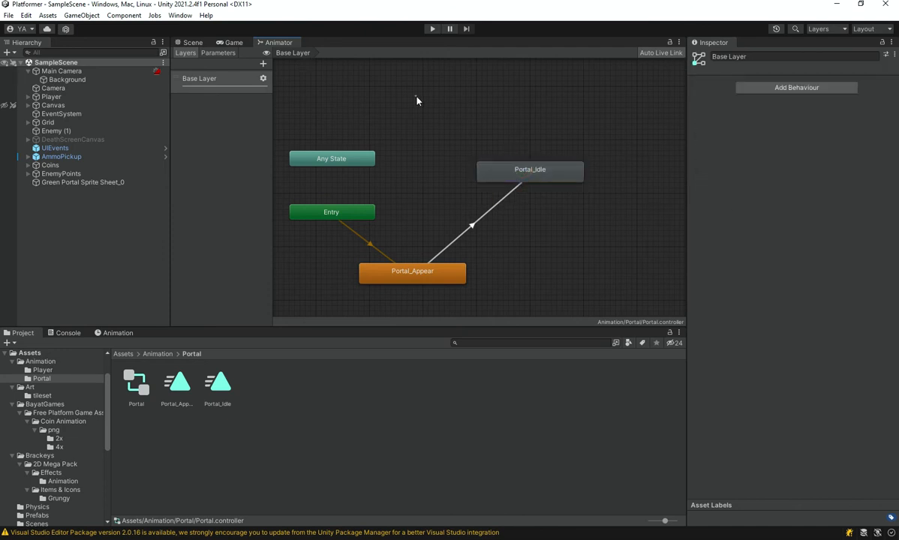
Select the green portal in the scene and shift its X position until it lies within the game camera's view.
left_click(189, 42)
left_click(343, 186)
scroll(390, 192, "down", 11)
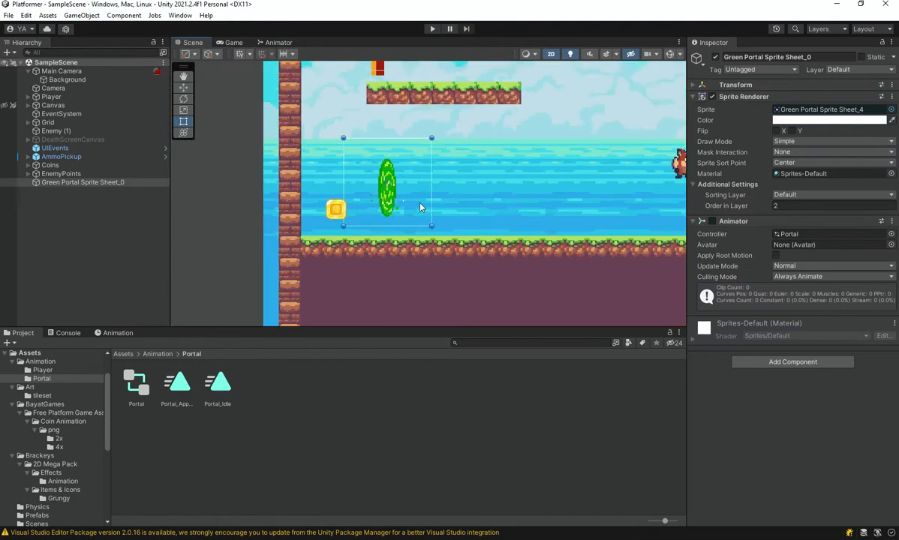
middle_click_drag(456, 184, 344, 180)
left_click(231, 42)
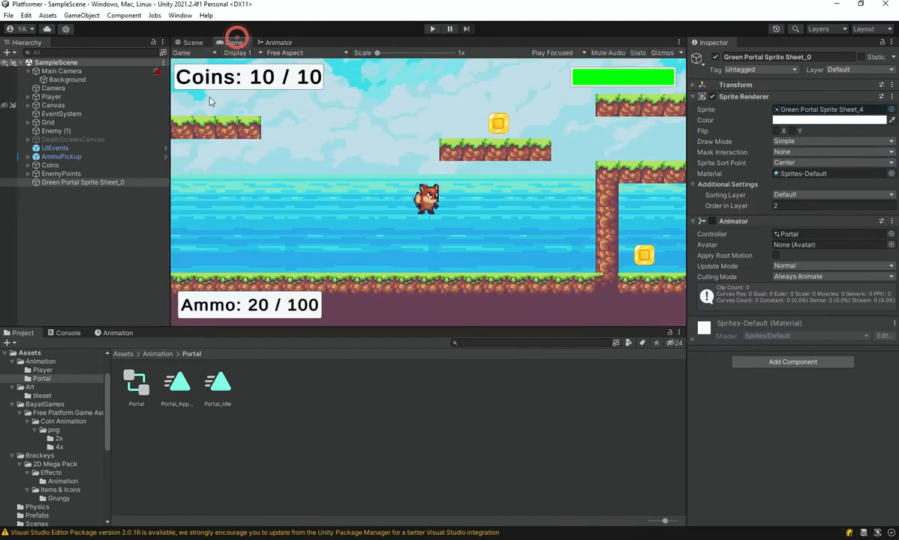
left_click(694, 84)
left_click_drag(774, 98, 802, 96)
Play-test the level in a maximized Game view, running and jumping the fox around the portal, and stop the game.
key("shift+space")
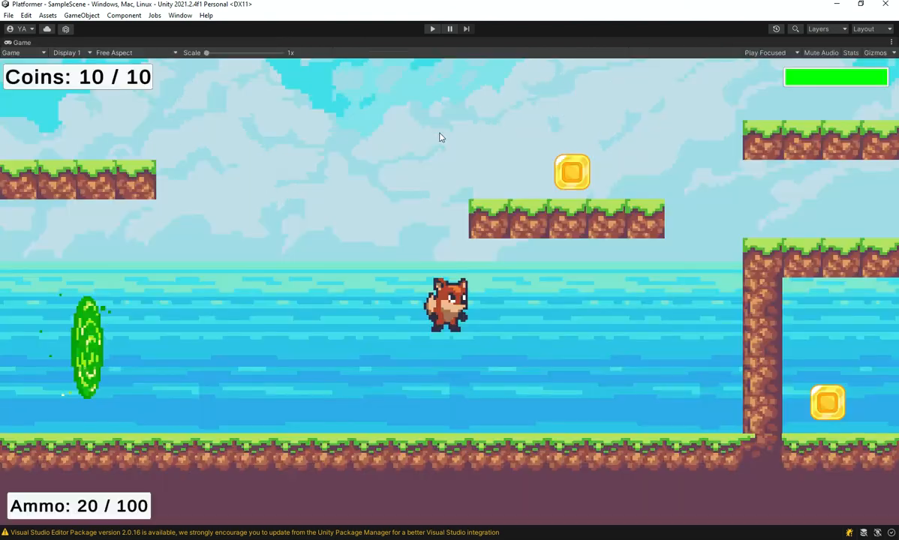
left_click(439, 29)
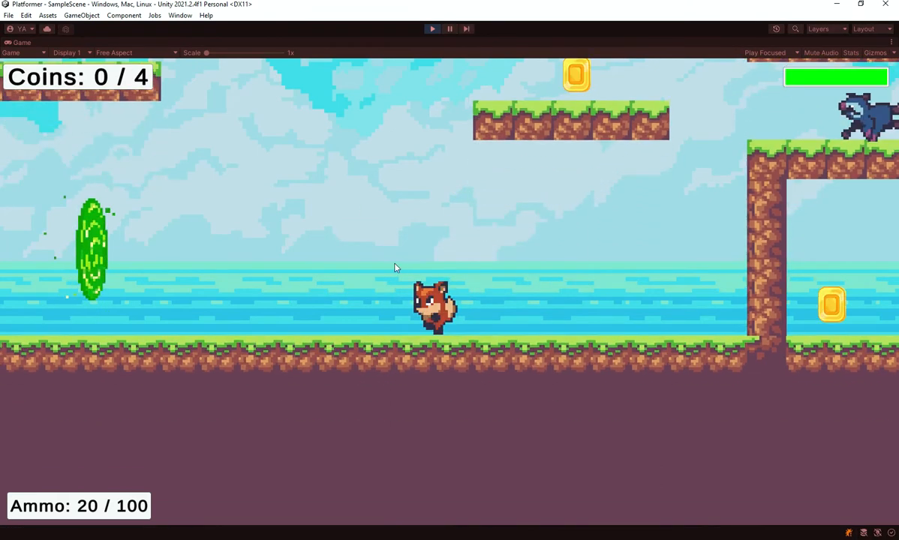
key("Left")
key("space")
key("Right")
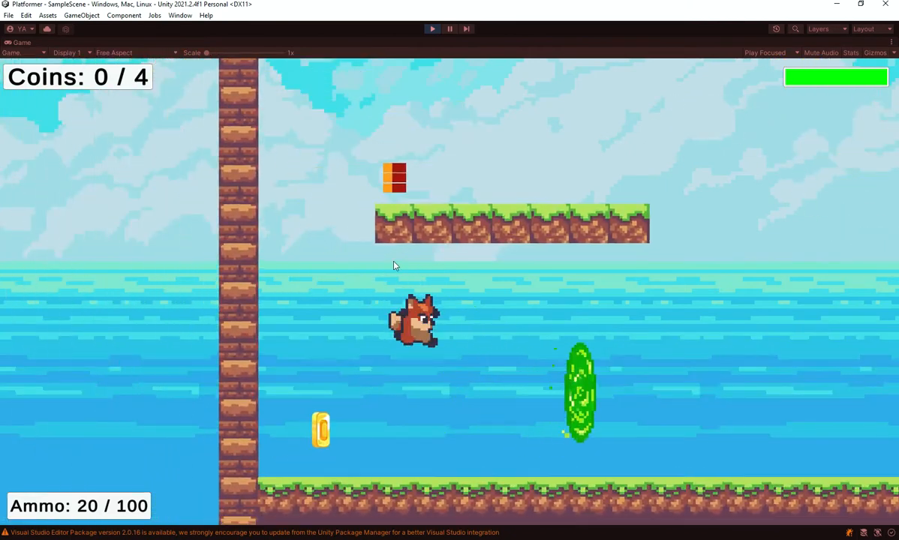
key("space")
key("Left")
key("Right")
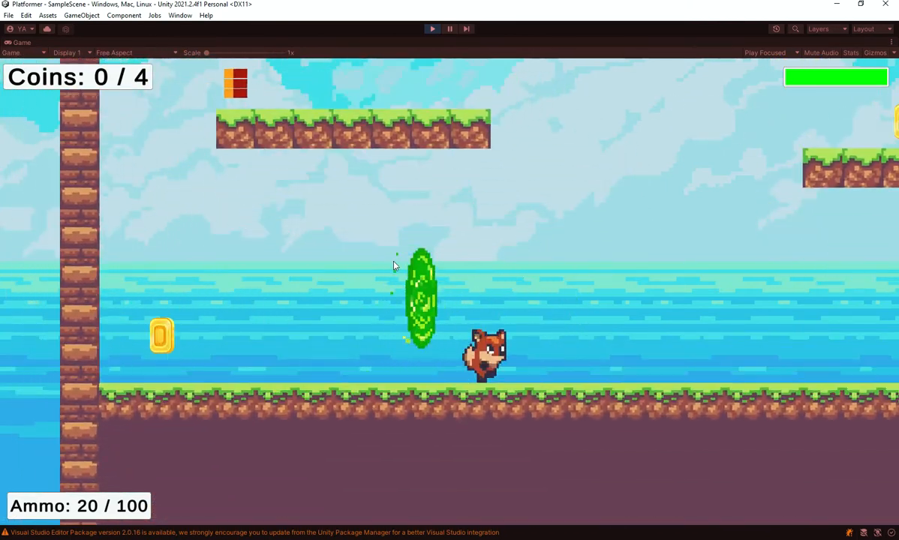
left_click(435, 29)
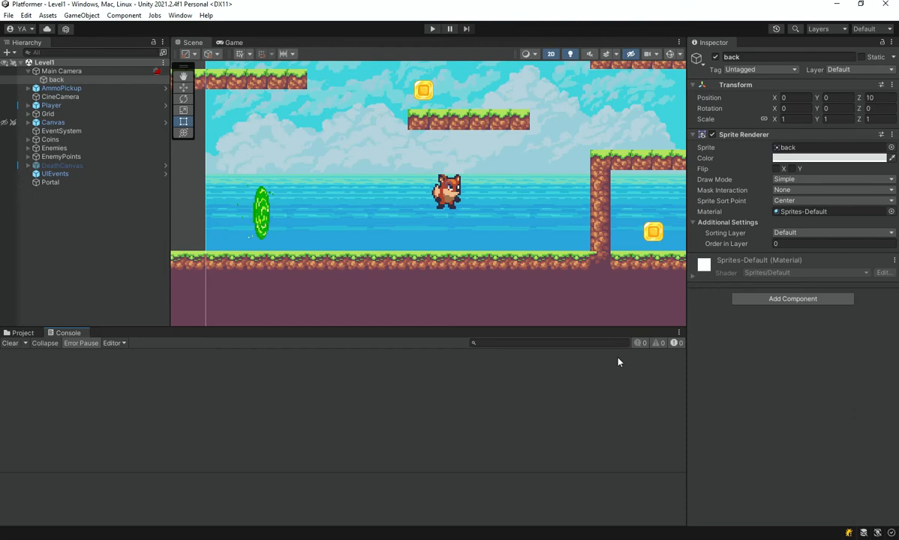
Select the Portal in Level1 and lower its Box Collider 2D's top edge to make the collider about 5.2 units tall.
middle_click_drag(417, 188, 578, 181)
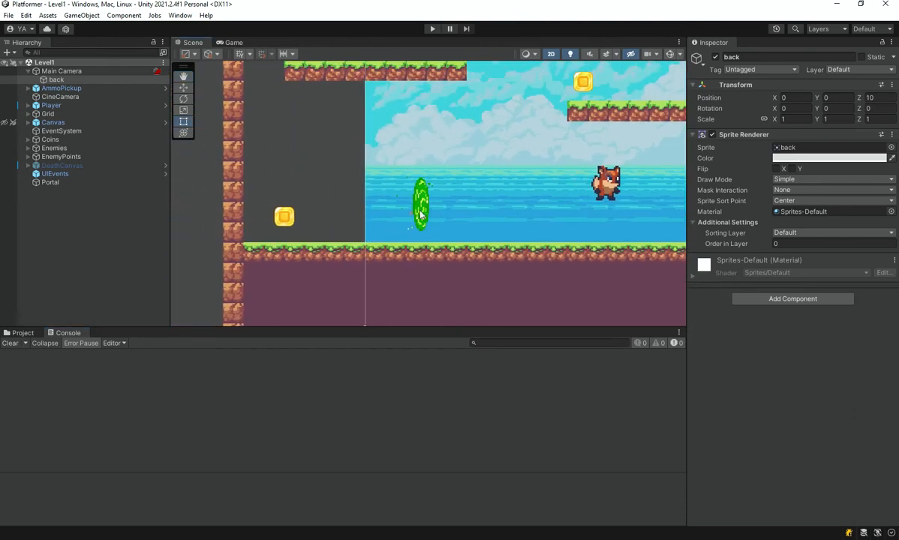
left_click(420, 215)
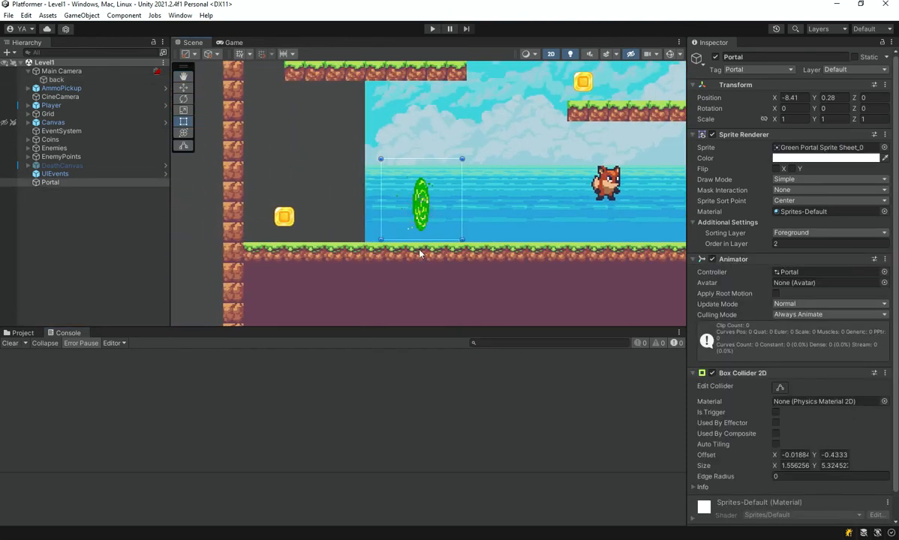
scroll(440, 212, "up", 3)
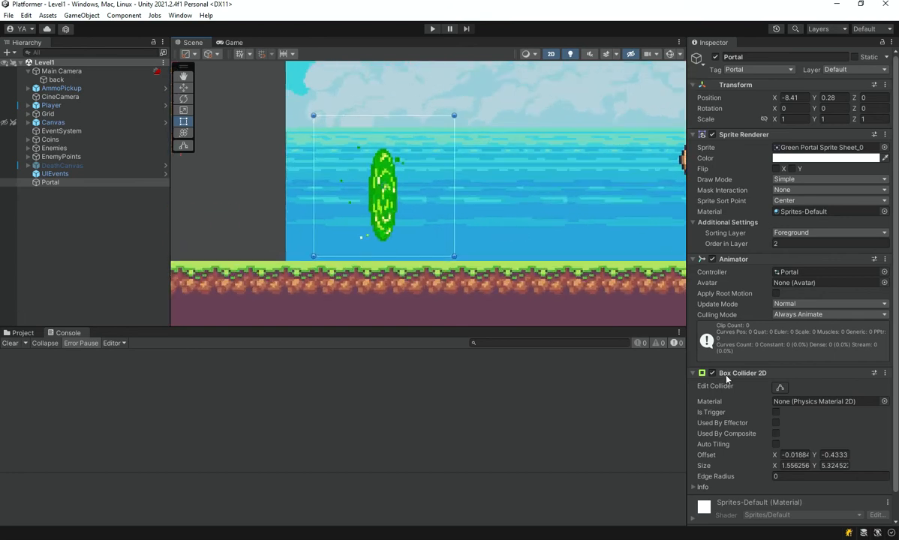
scroll(750, 360, "down", 2)
left_click(779, 360)
scroll(417, 165, "up", 3)
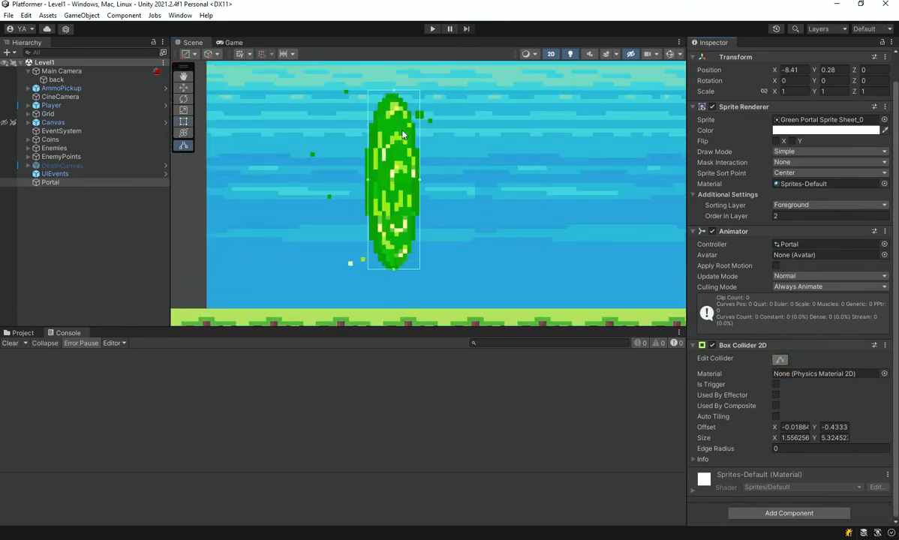
left_click_drag(394, 95, 394, 96)
left_click(780, 360)
scroll(407, 180, "down", 3)
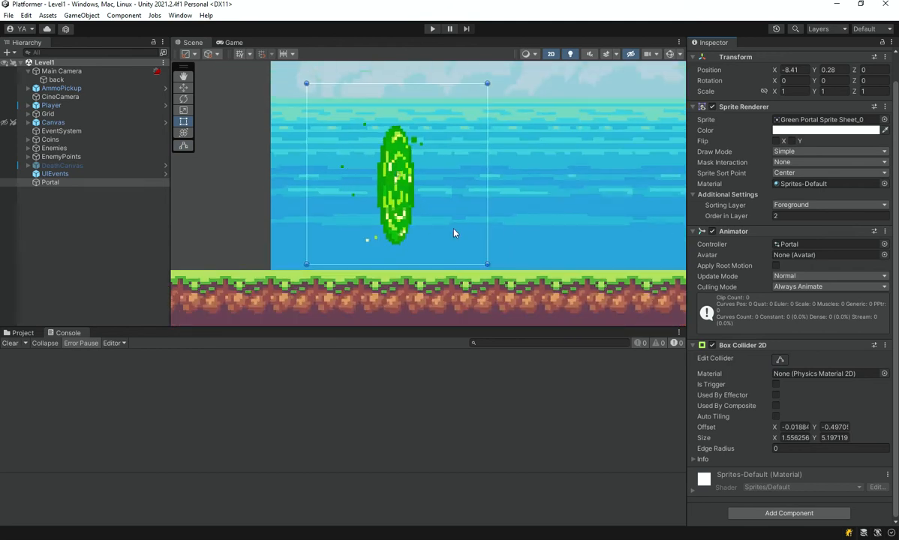
Try making the Portal's Box Collider 2D a trigger and renaming OnCollisionEnter2D to OnTrigger in Player.cs, and revert both changes.
scroll(747, 315, "up", 2)
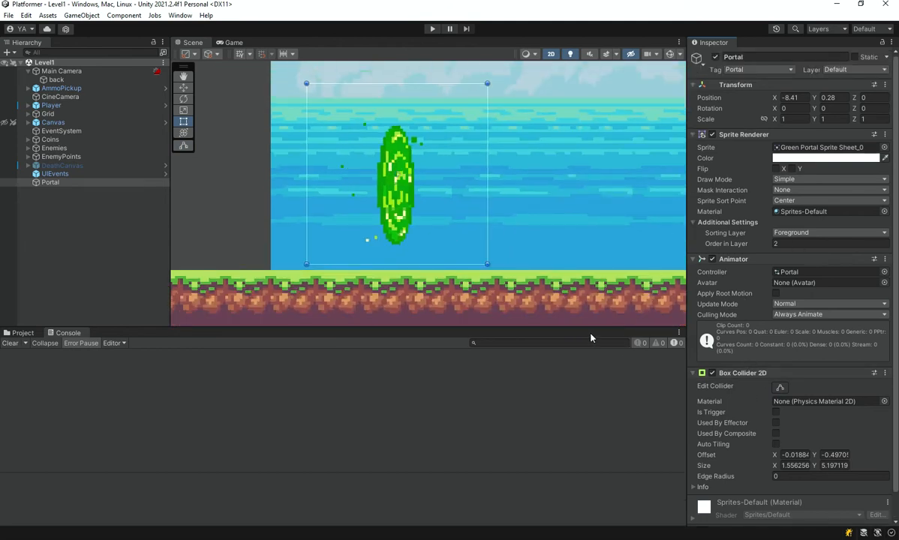
middle_click_drag(464, 293, 446, 282)
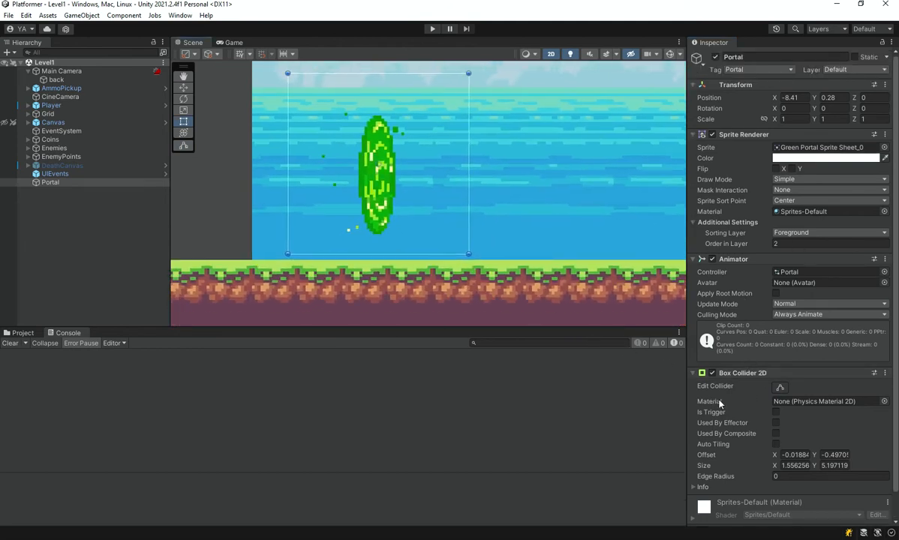
left_click(776, 413)
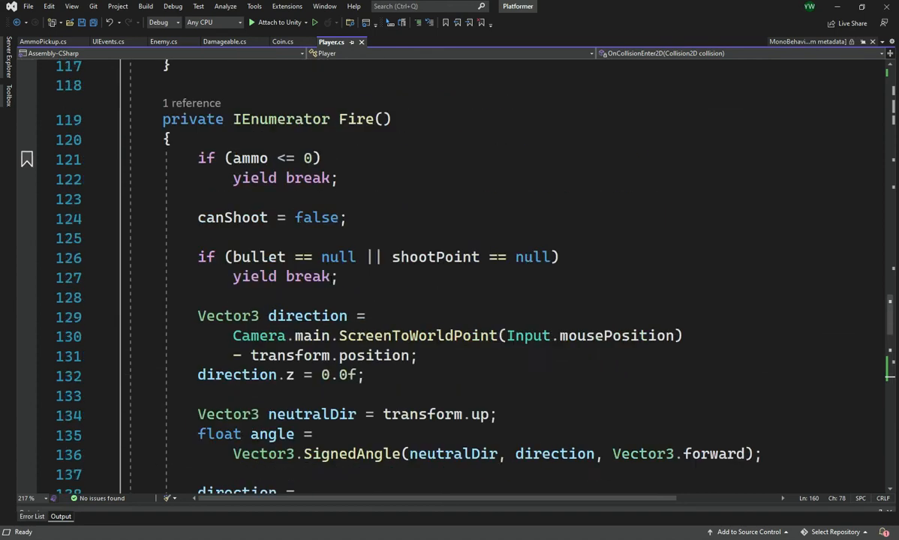
scroll(323, 274, "up", 6)
scroll(323, 274, "down", 19)
scroll(324, 274, "up", 4)
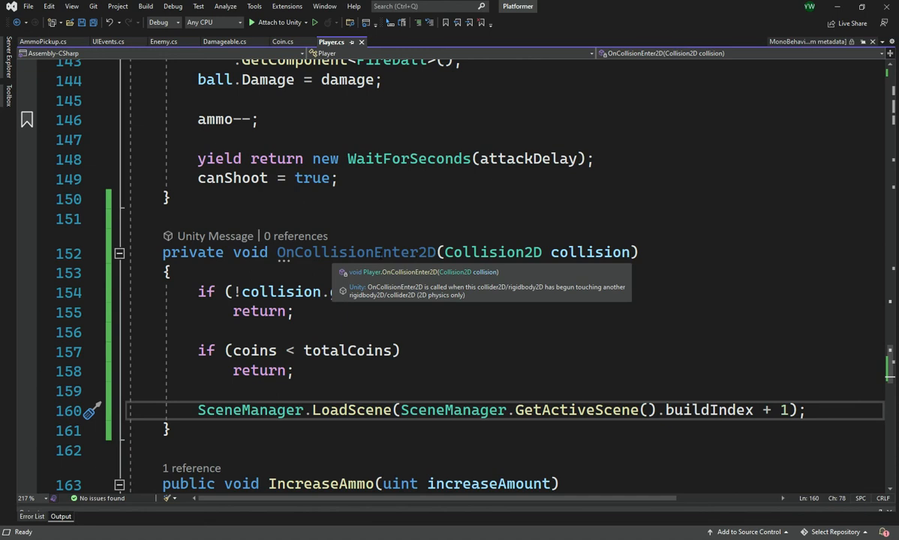
double_click(381, 253)
type("OnTrigger")
key("ctrl+z")
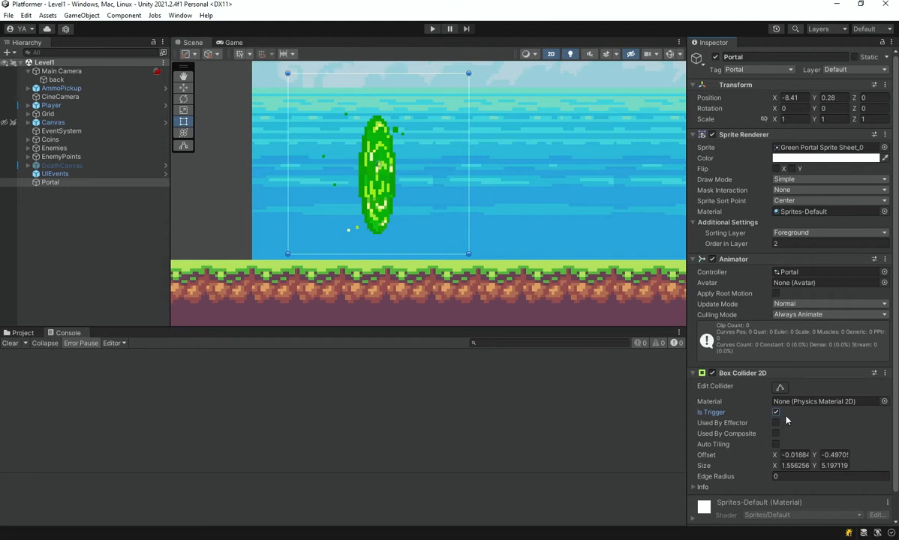
left_click(775, 412)
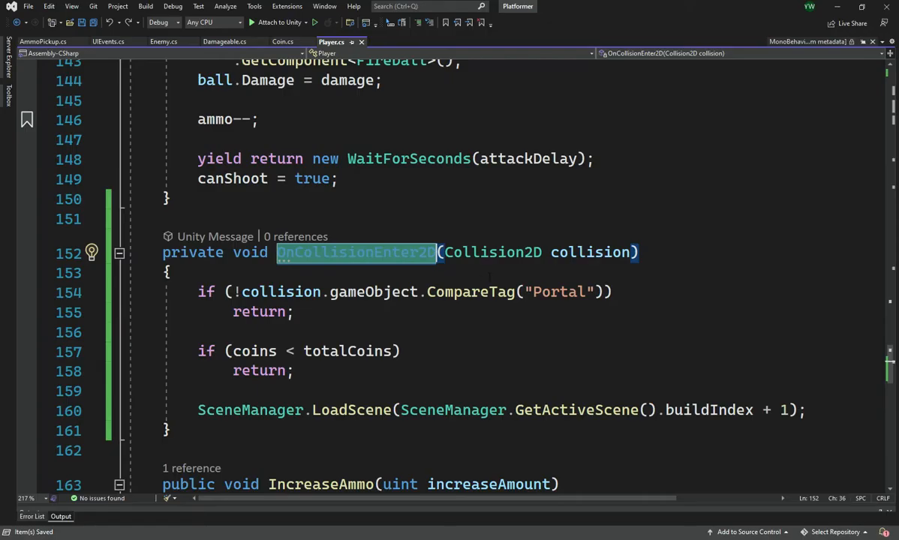
Switch to Visual Studio and examine OnCollisionEnter2D's collision parameter and its CompareTag("Portal") check in Player.cs.
left_click(456, 264)
left_click(615, 292)
left_click(465, 253)
double_click(581, 252)
left_click(568, 252)
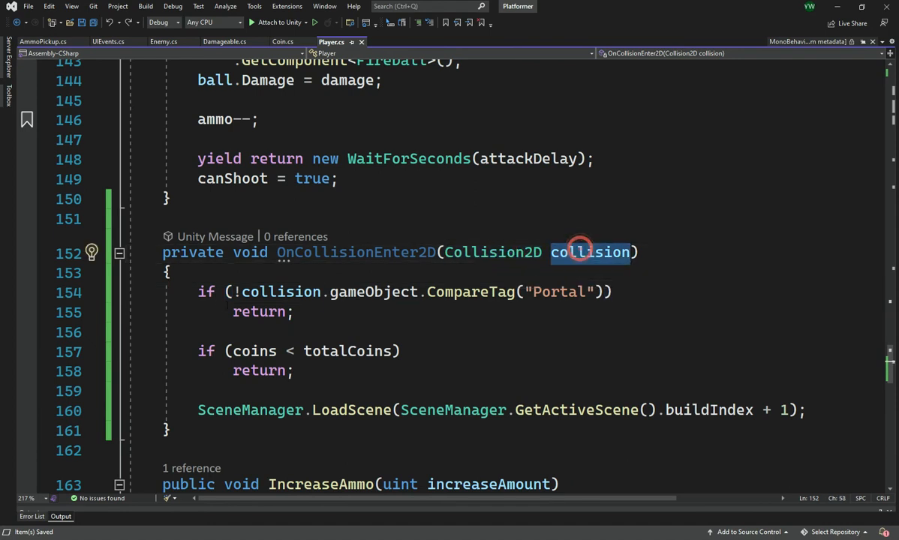
left_click_drag(200, 291, 615, 293)
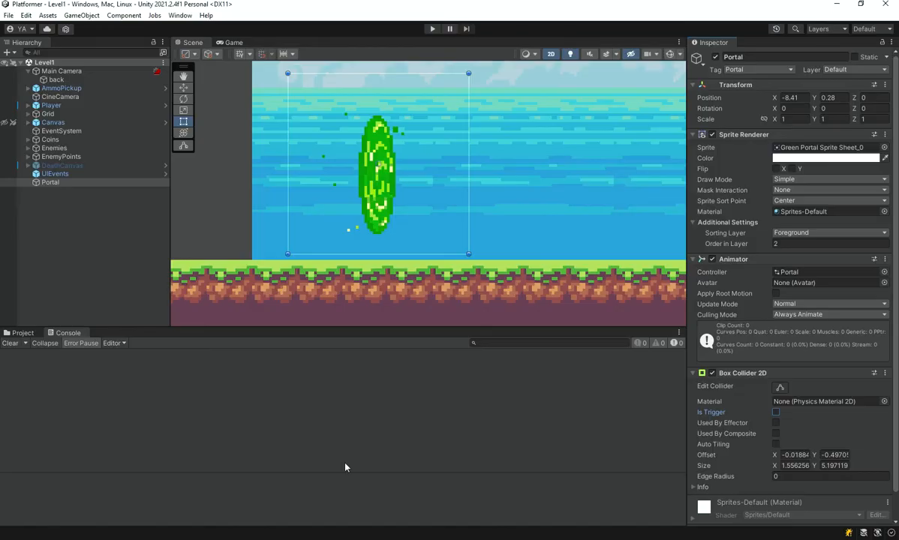
Back in Unity, inspect how a new tag is added without saving one, and check the tag assigned to the Portal object.
left_click(731, 69)
left_click(777, 181)
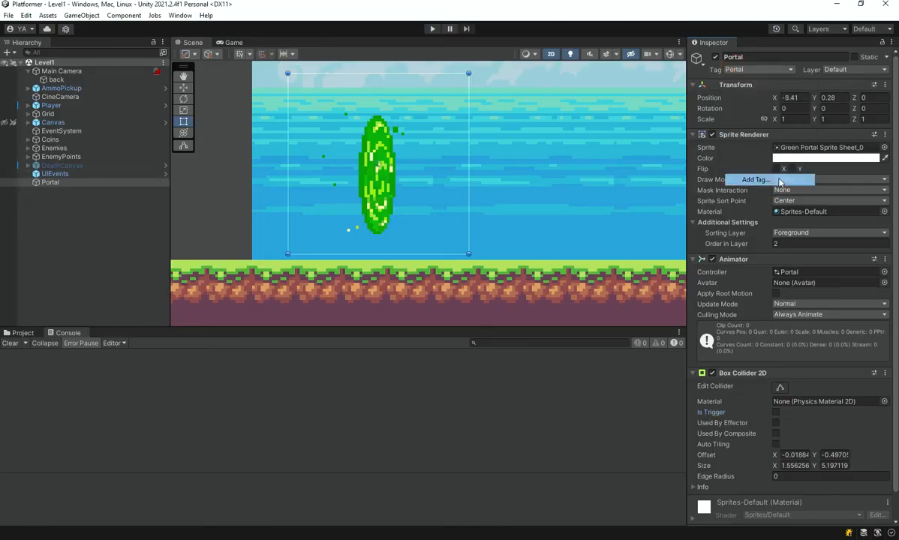
left_click(868, 107)
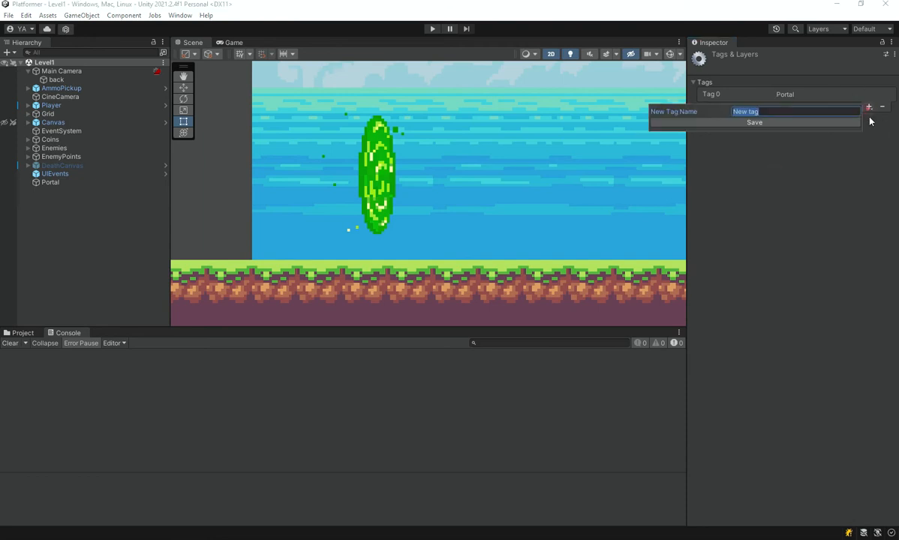
left_click(816, 204)
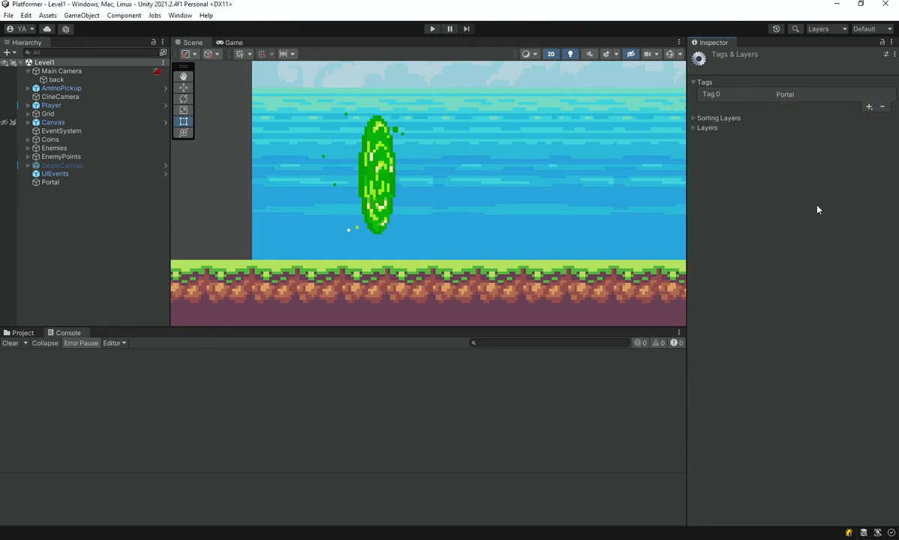
left_click(63, 182)
left_click(726, 69)
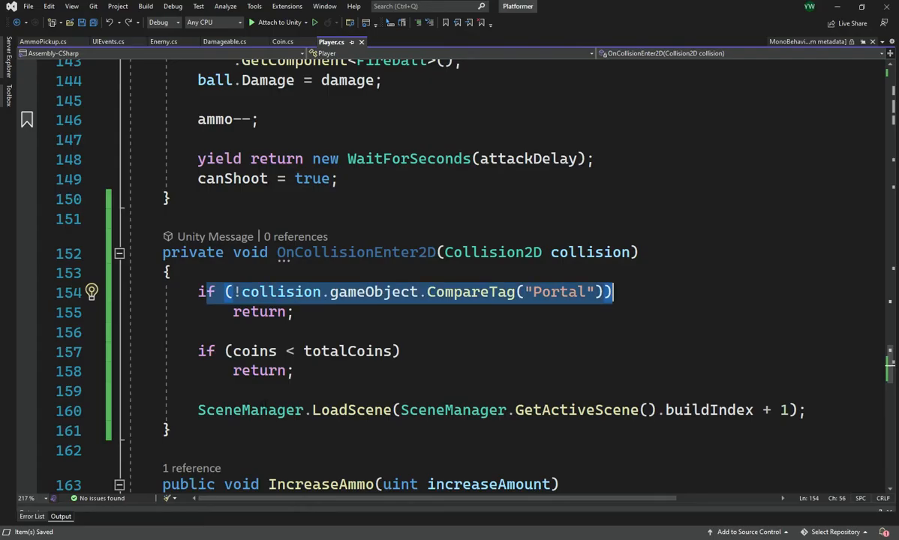
Switch to Visual Studio and walk through the portal tag check, the coin count check and the scene loading line in OnCollisionEnter2D.
left_click(274, 405)
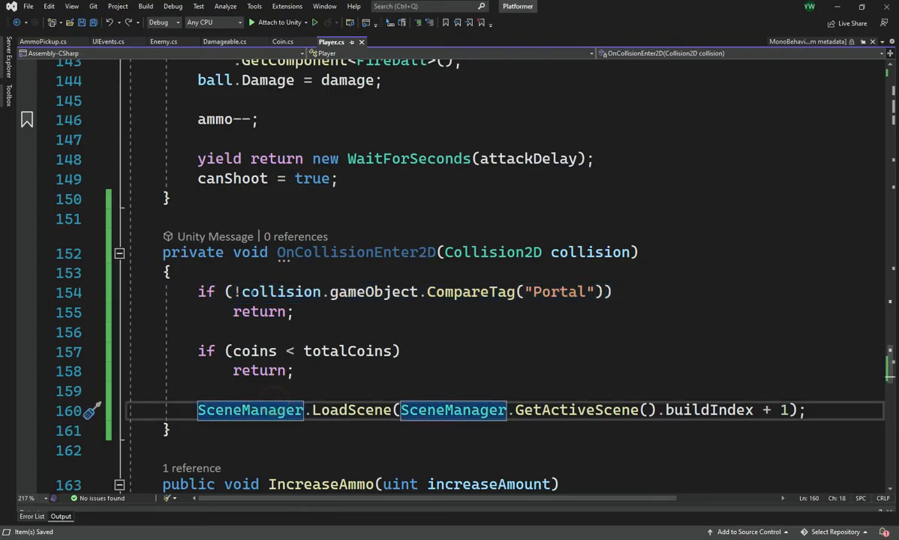
left_click_drag(197, 291, 613, 292)
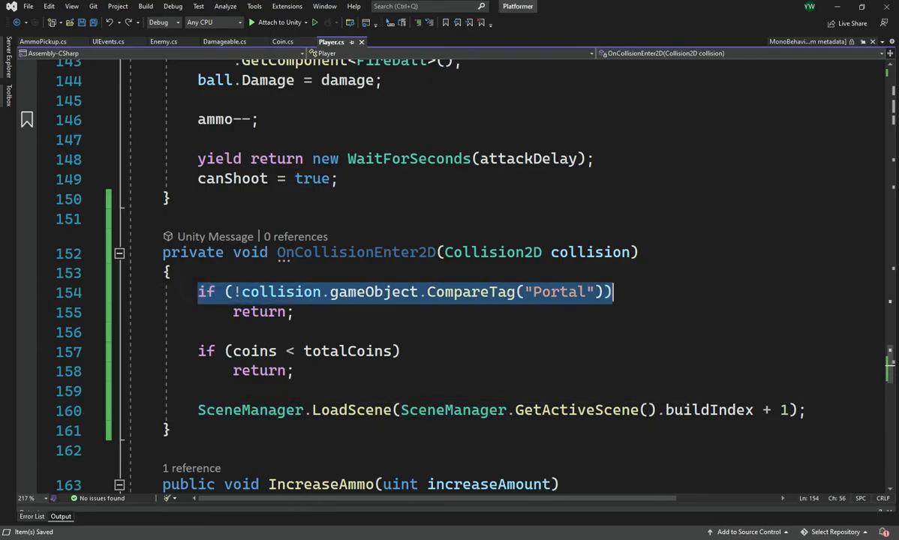
left_click(617, 294)
left_click_drag(338, 313, 197, 291)
left_click_drag(312, 376, 198, 351)
left_click_drag(361, 371, 199, 351)
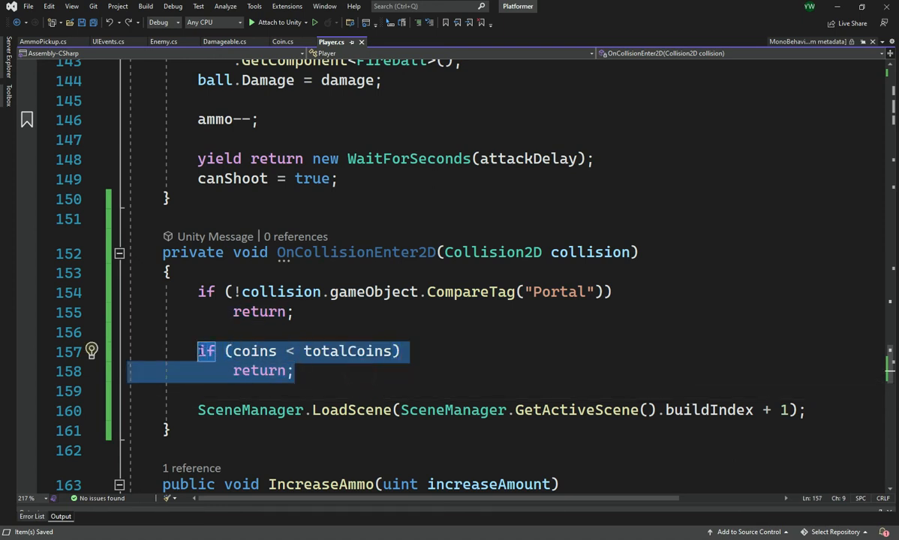
left_click(200, 410)
left_click_drag(202, 411, 585, 410)
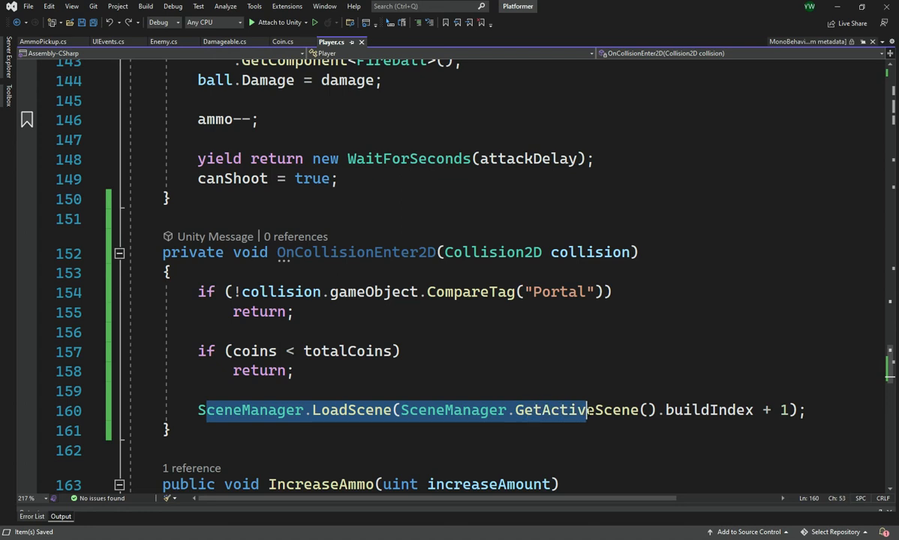
left_click(310, 389)
Check the using directives at the start of Player.cs for UnityEngine.SceneManagement and return to the collision method.
scroll(893, 323, "up", 5)
left_click_drag(890, 336, 832, 71)
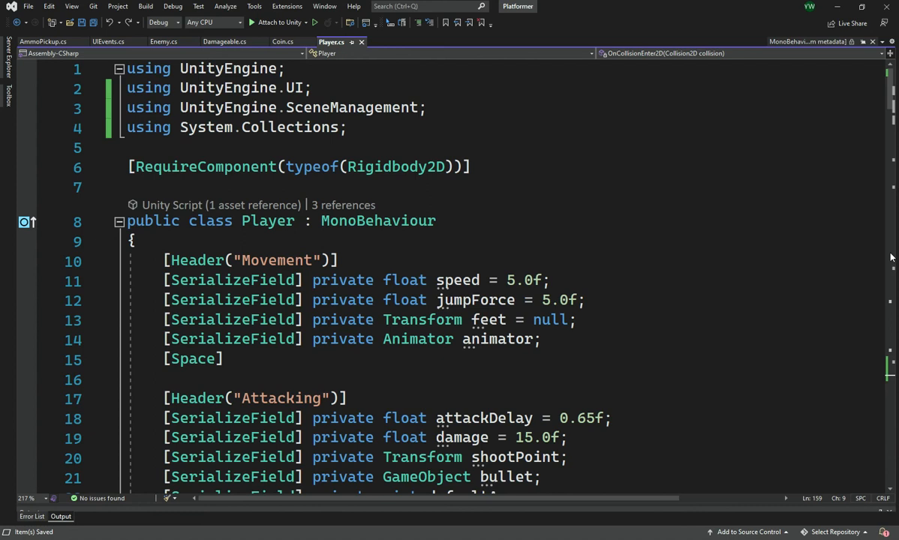
left_click_drag(890, 104, 870, 388)
Examine the parts of the LoadScene call: GetActiveScene, buildIndex and the + 1 offset.
left_click(346, 339)
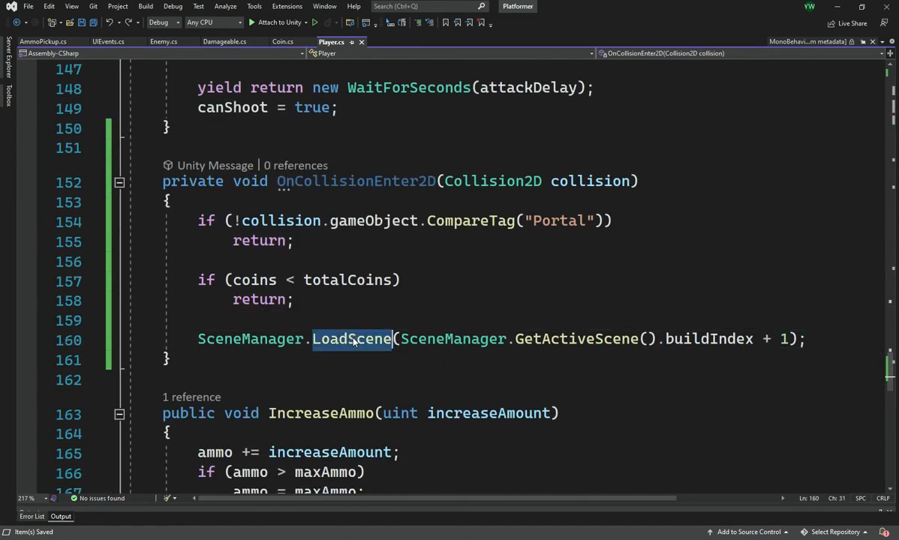
double_click(418, 342)
double_click(538, 339)
left_click(542, 339)
left_click(709, 339)
double_click(708, 339)
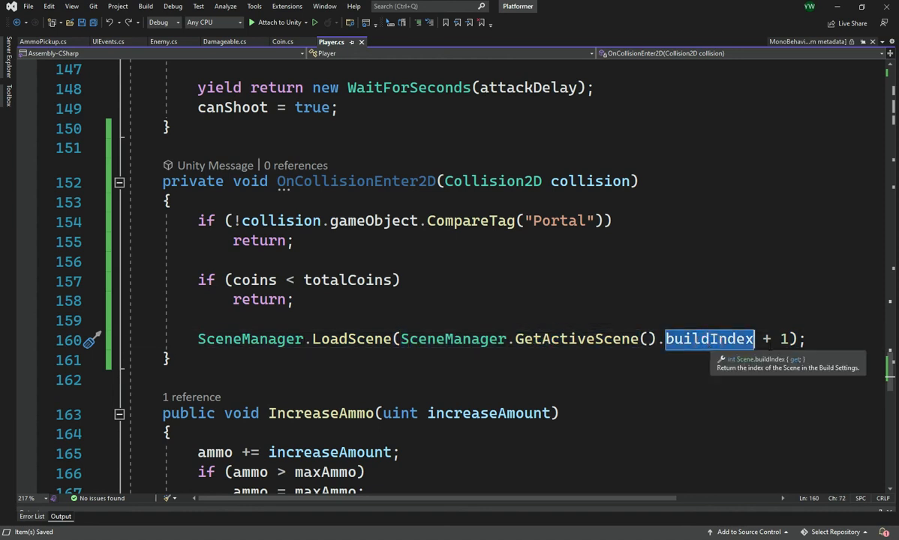
left_click(787, 339)
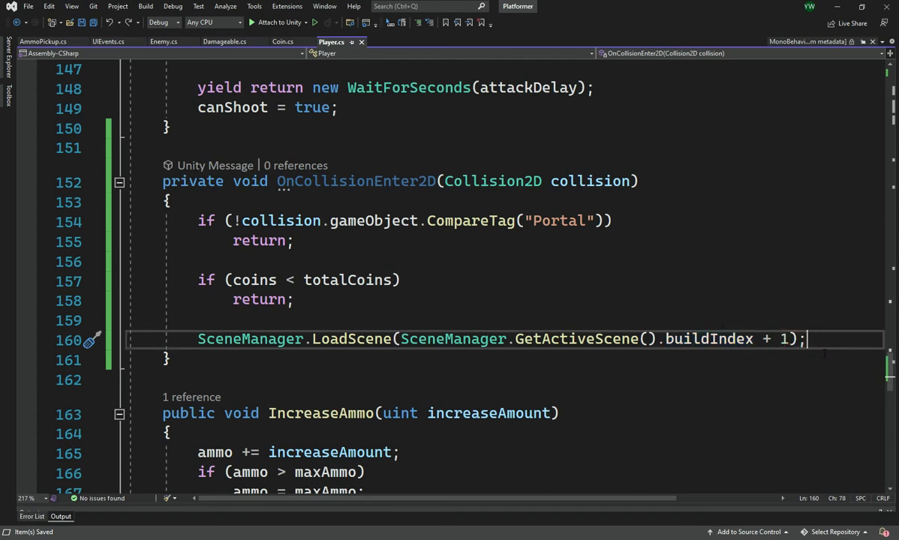
Switch back to the Unity editor and look over the whole Level1 layout around the portal.
key("alt+Tab")
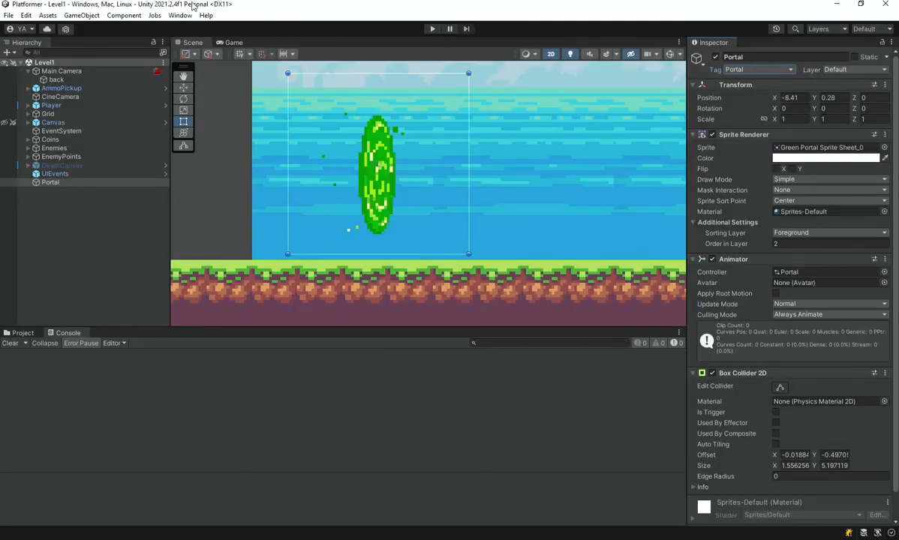
scroll(480, 180, "down", 10)
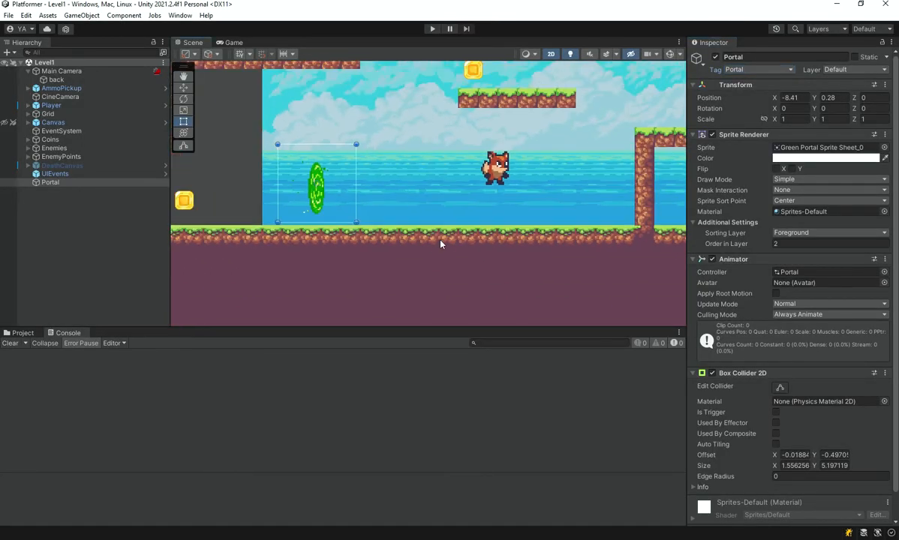
scroll(488, 220, "down", 4)
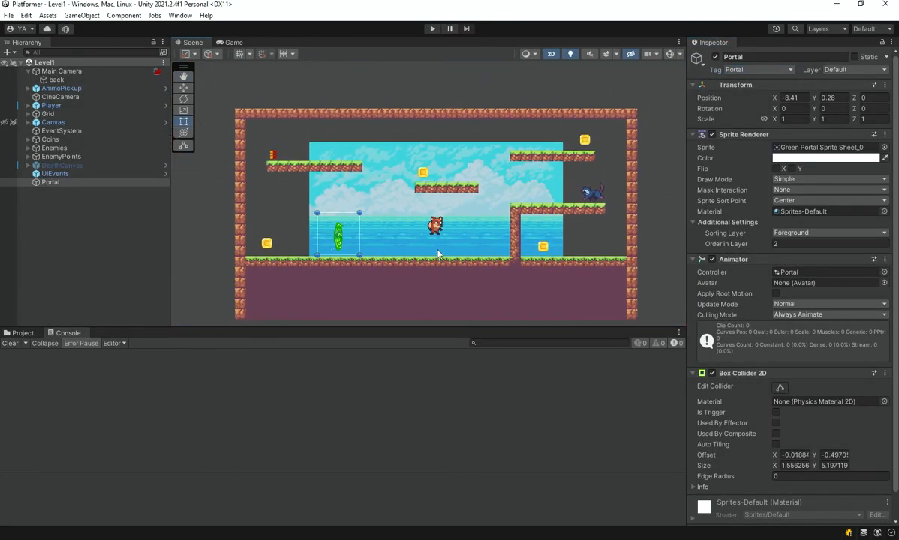
Open the Build Settings and inspect the scenes in the build alongside the project's Scenes folder.
middle_click_drag(438, 254, 441, 213)
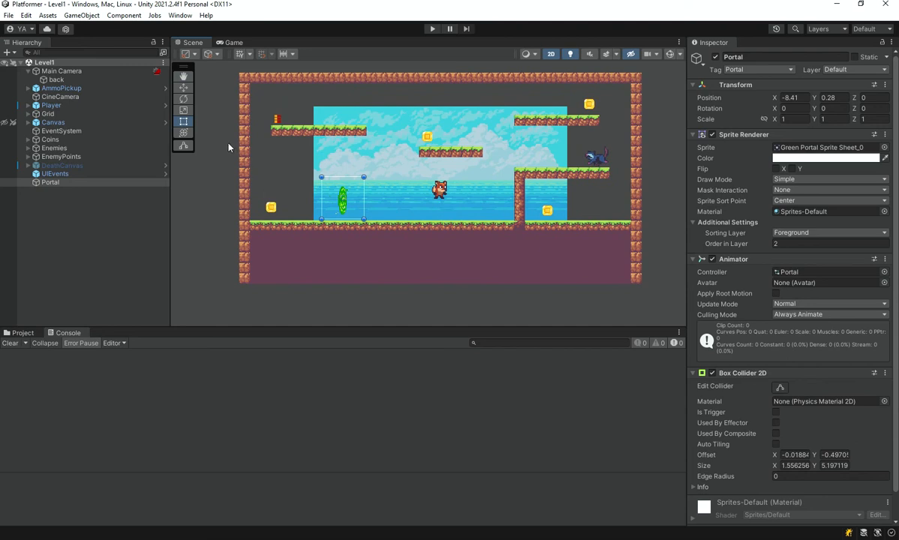
left_click(9, 16)
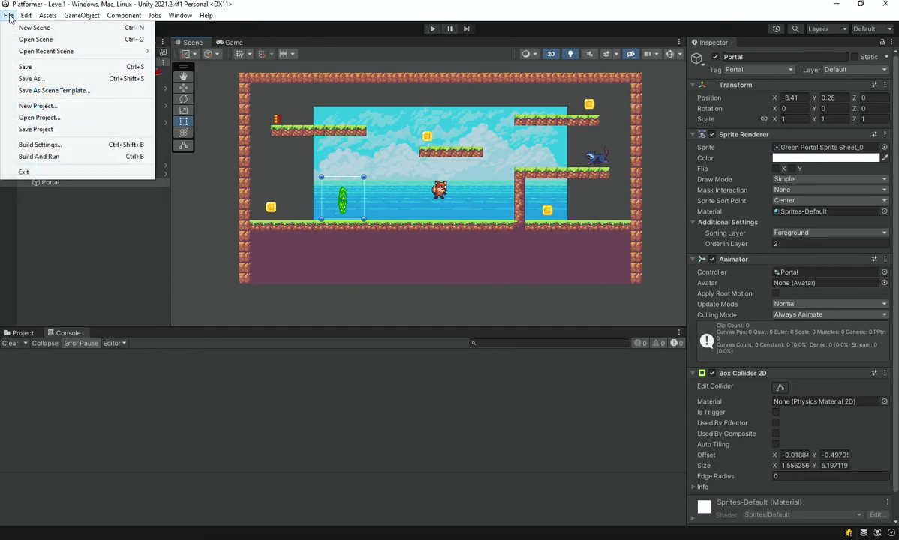
left_click(26, 144)
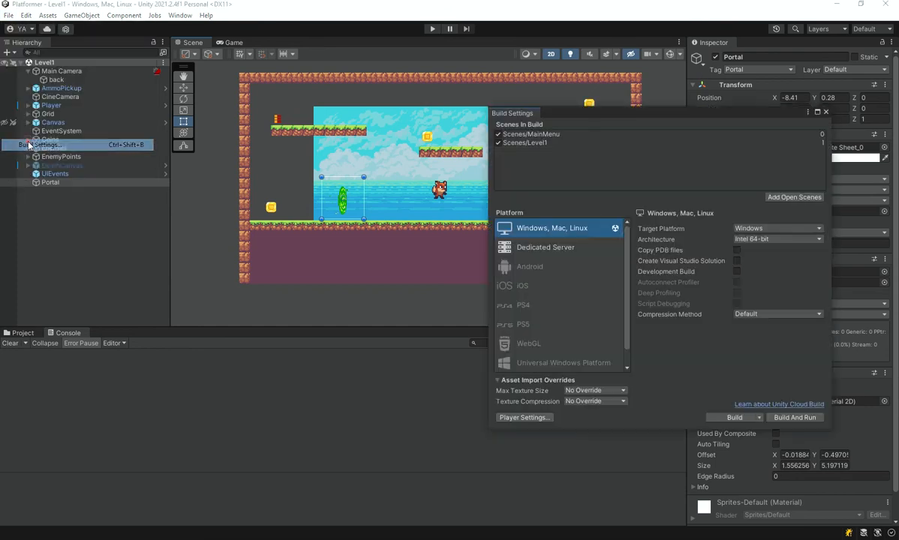
left_click(30, 334)
left_click(177, 386)
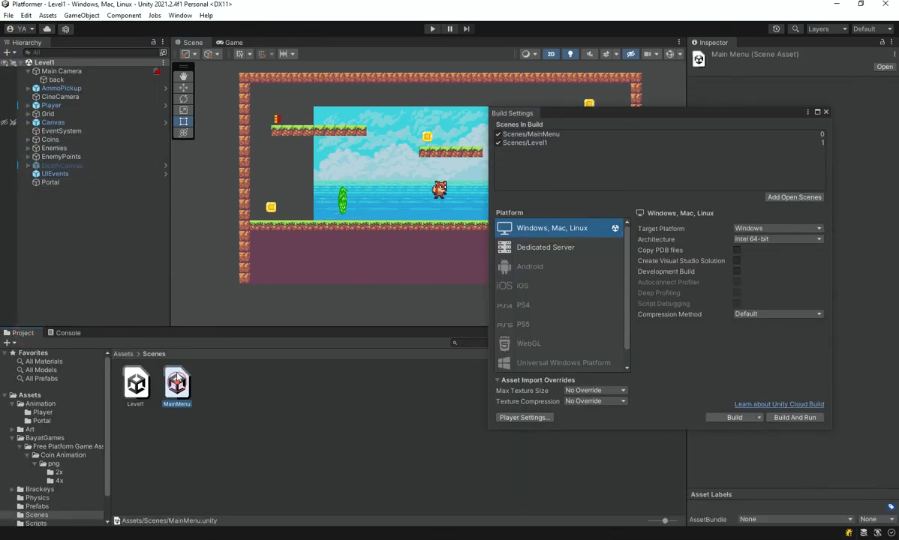
Open the MainMenu scene, reopen Level1 to compare both with the build list, and close the Build Settings.
double_click(177, 393)
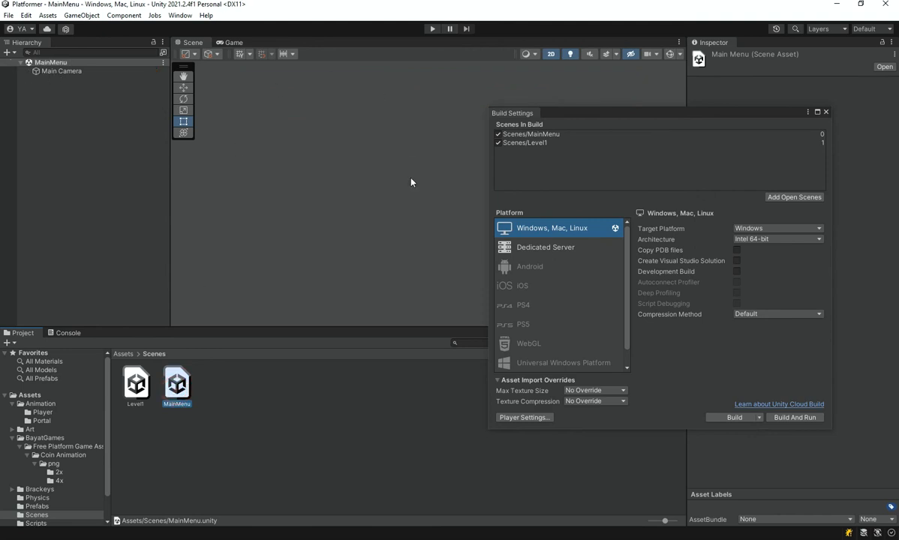
double_click(148, 386)
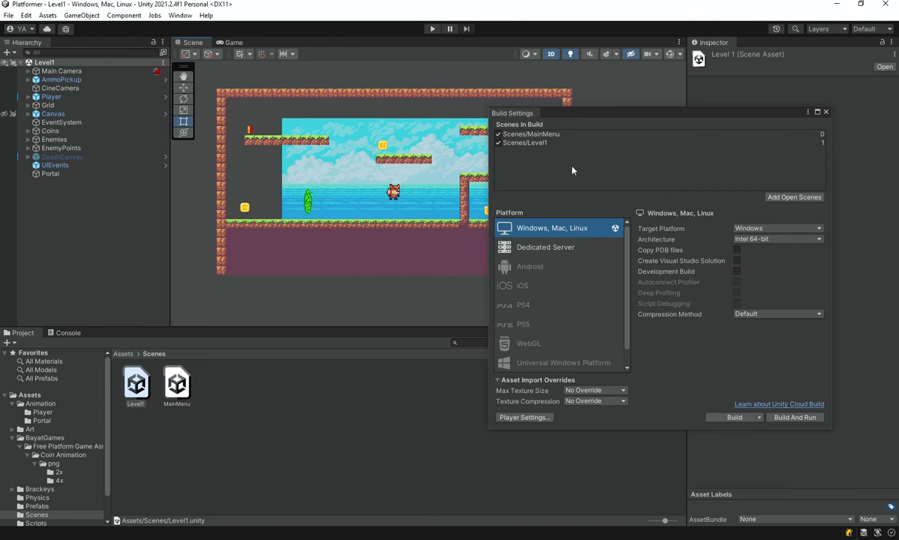
left_click_drag(582, 115, 641, 116)
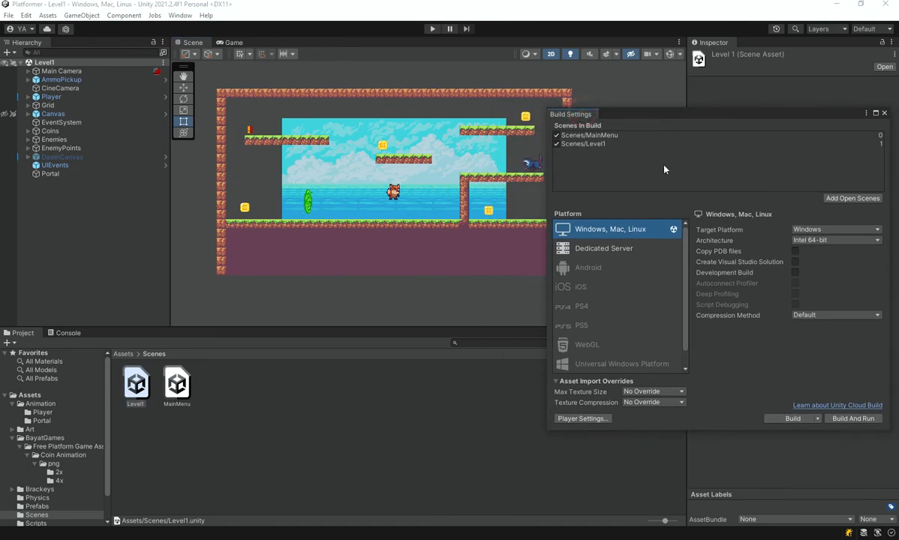
left_click(884, 113)
View the MainMenu scene once more and return to the Level1 scene.
left_click(159, 418)
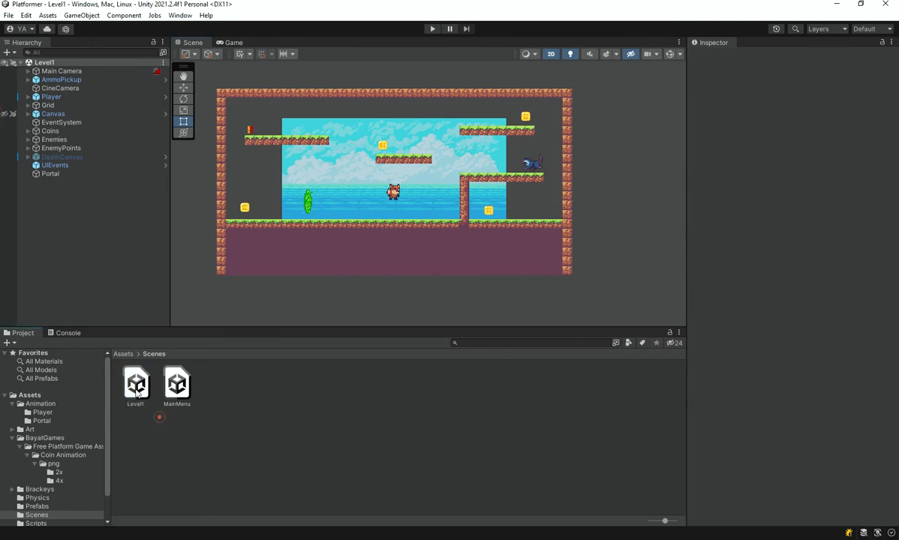
double_click(178, 389)
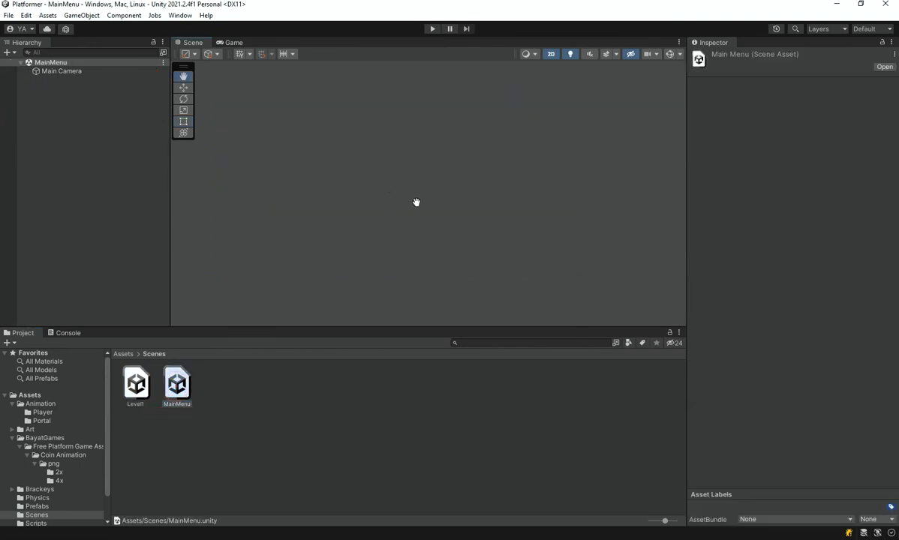
double_click(136, 385)
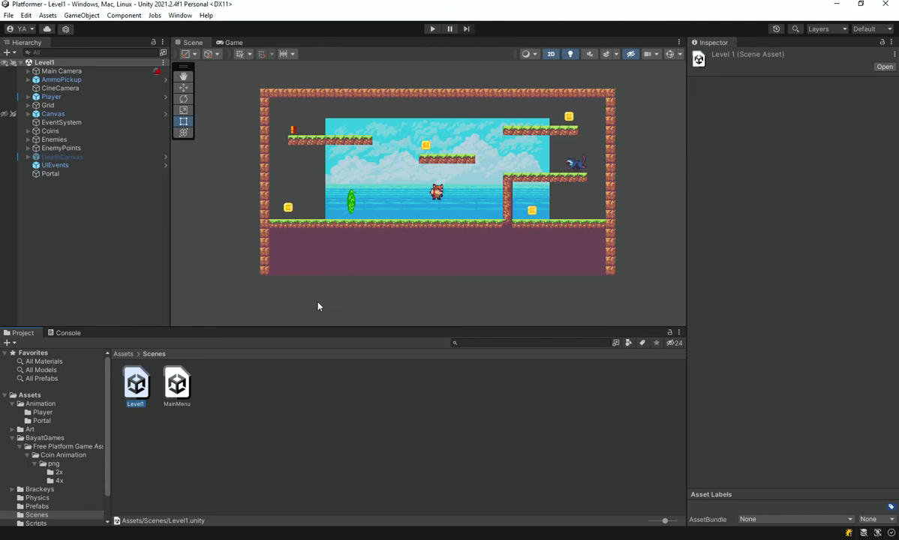
Play-test Level1 by moving and jumping the fox against the portal without collecting coins, and stop the game.
scroll(395, 224, "up", 5)
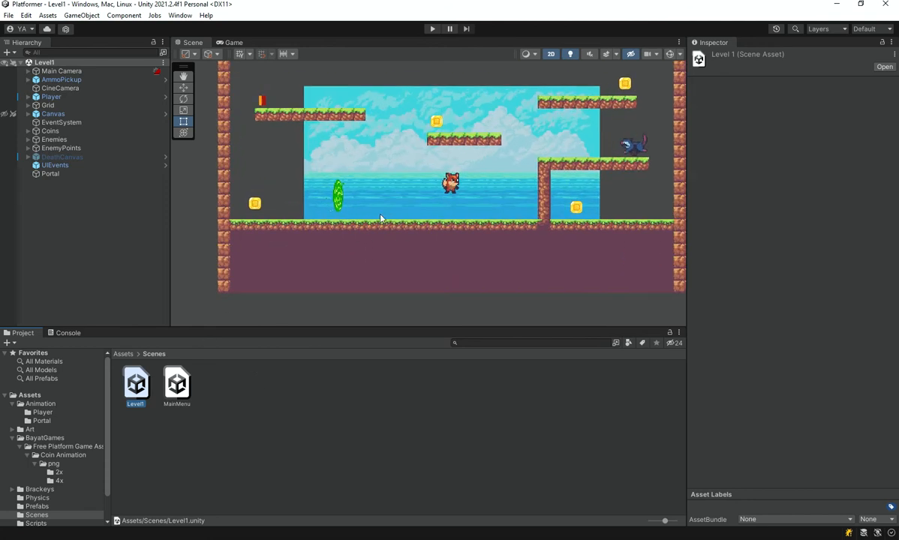
left_click(431, 29)
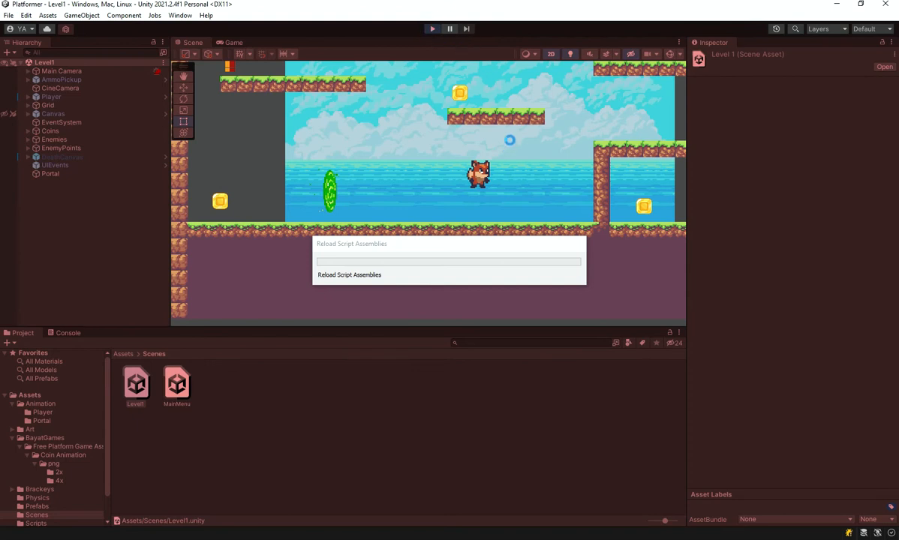
left_click(609, 140)
key("a")
key("space")
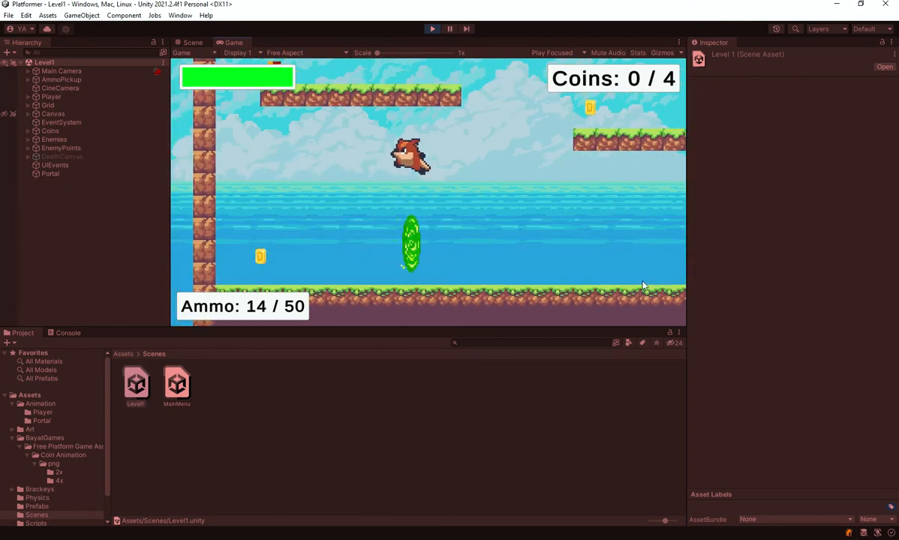
key("d")
key("space")
key("a")
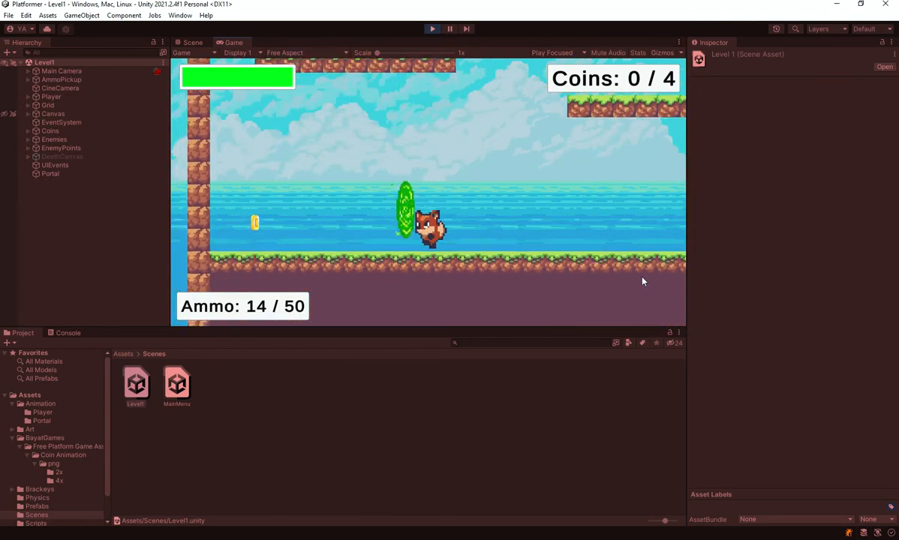
key("space")
left_click(429, 29)
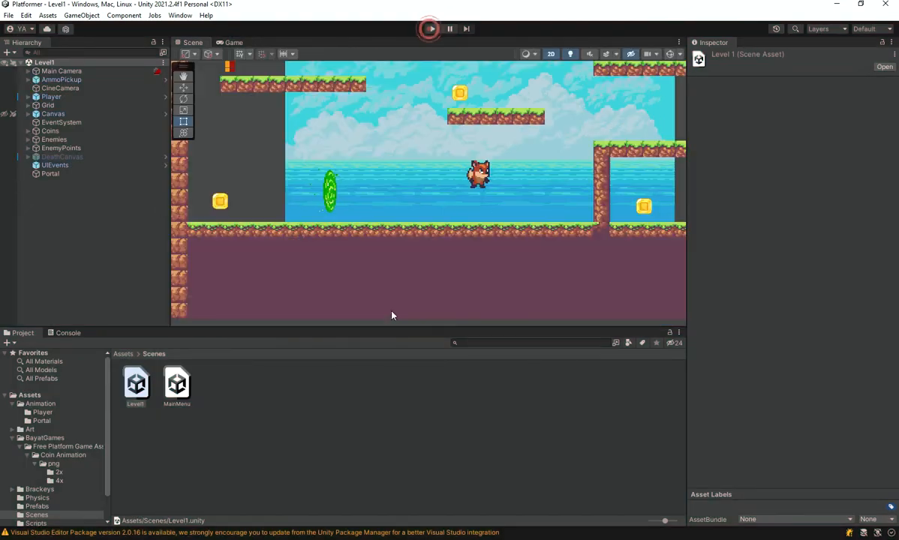
Enable Is Trigger on the Portal's Box Collider 2D and play-test moving the fox toward the portal.
left_click(50, 173)
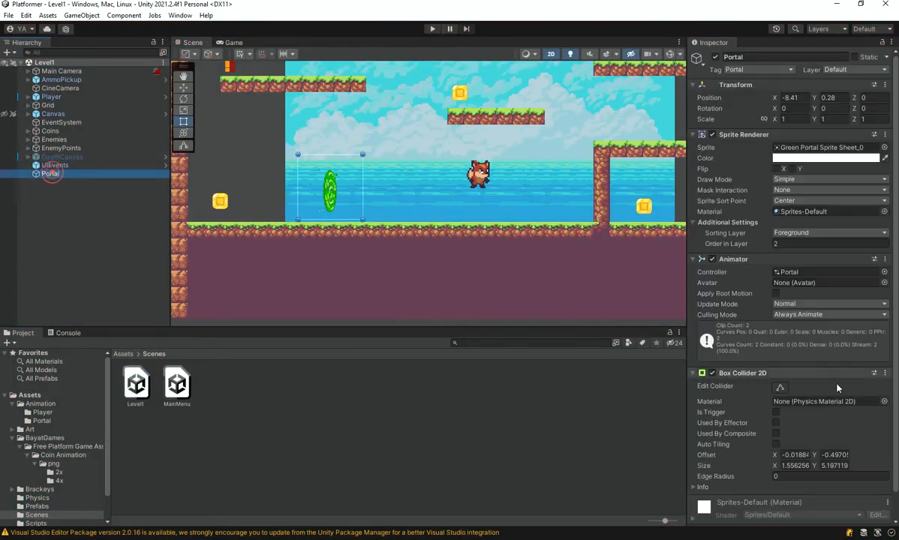
left_click(776, 412)
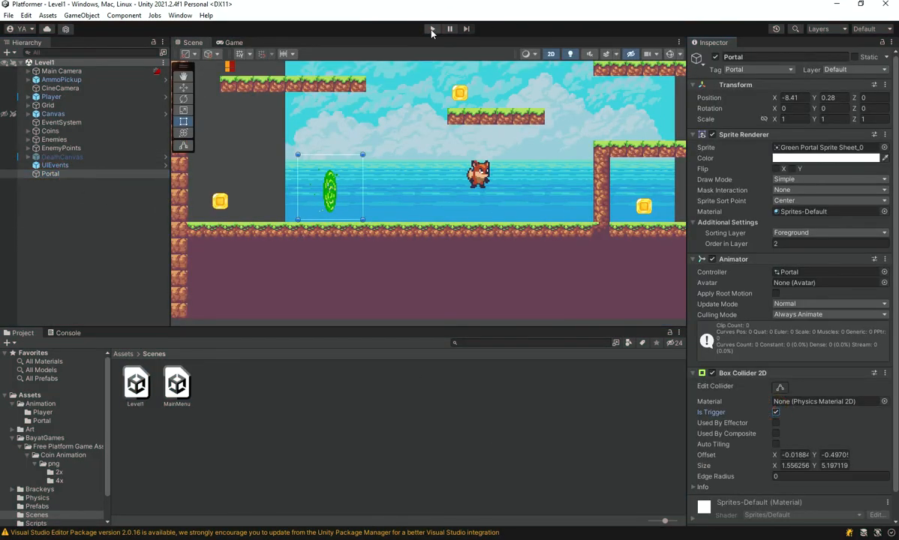
left_click(431, 28)
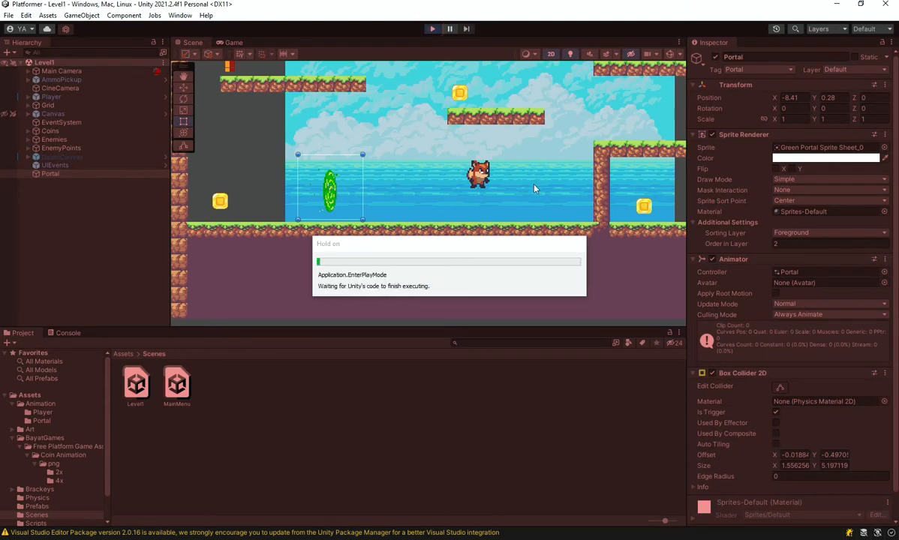
key("a")
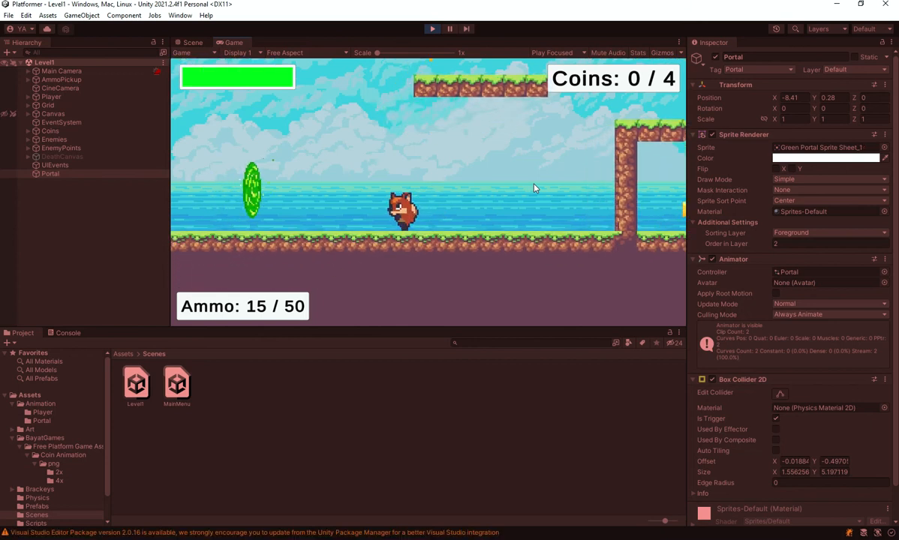
key("space")
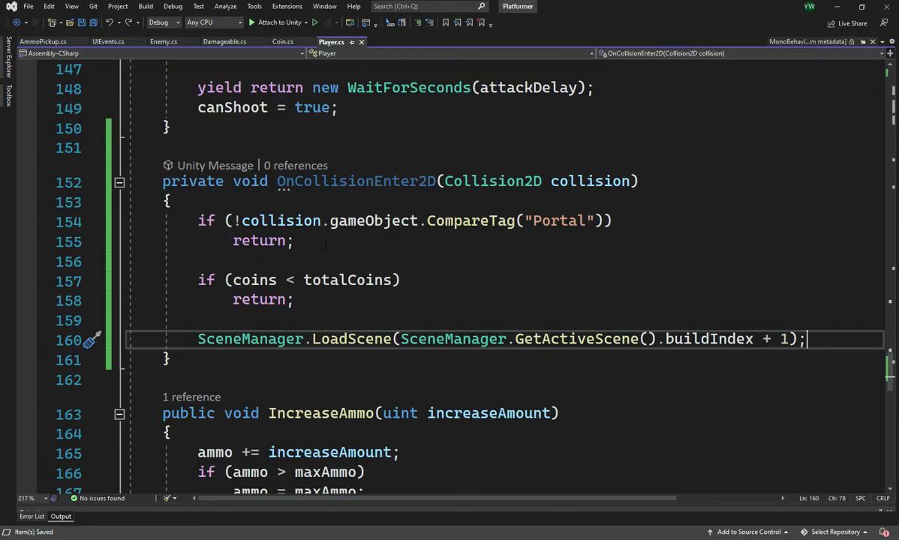
Try to rename the OnCollisionEnter2D method in Player.cs in Visual Studio as an OnTrigger method, and undo the edit.
double_click(328, 181)
type("On")
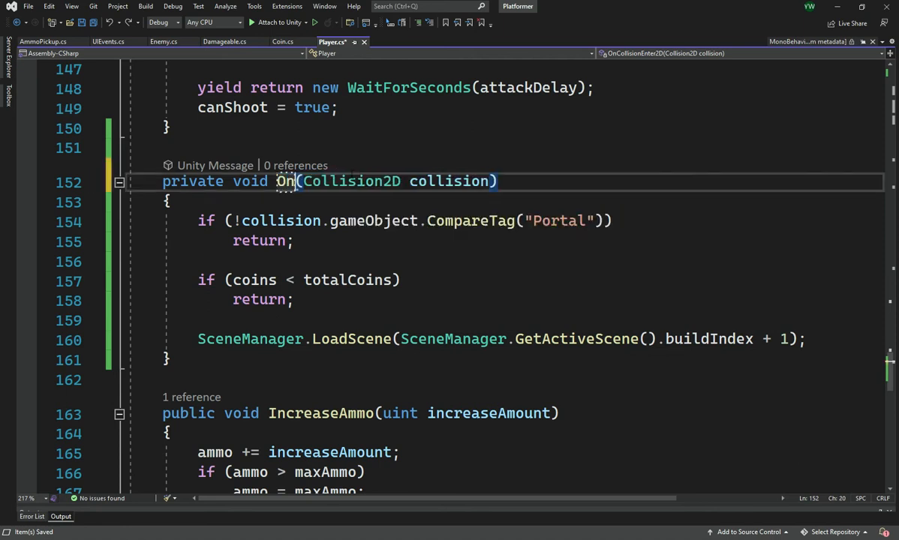
type("TriggerEn")
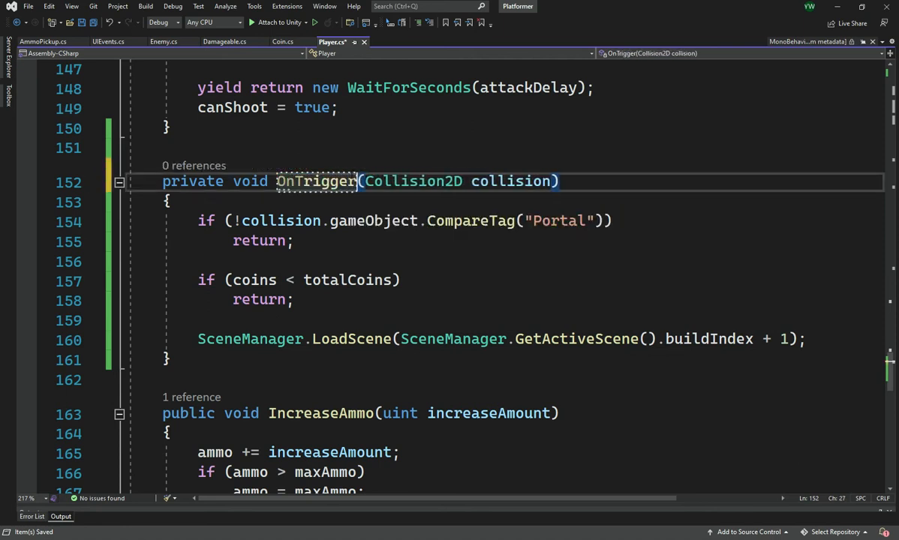
key("ctrl+z")
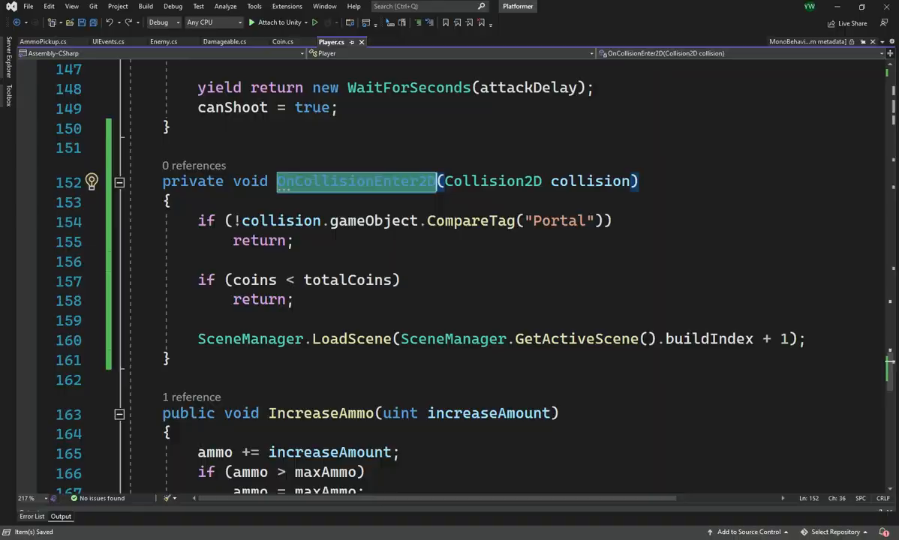
Switch back to Unity, disable Is Trigger on the Portal's Box Collider 2D and add a Rigidbody 2D component.
left_click(385, 539)
scroll(776, 417, "down", 2)
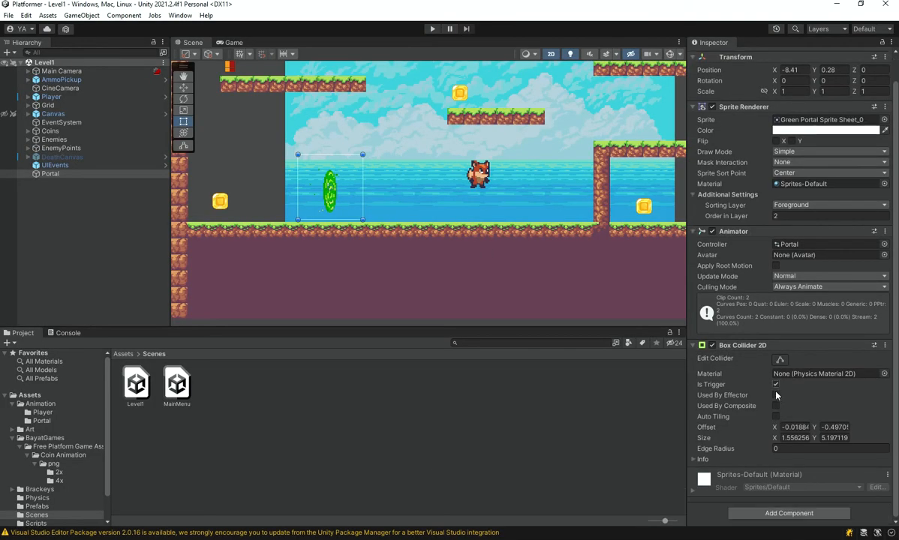
left_click(776, 513)
type("ri")
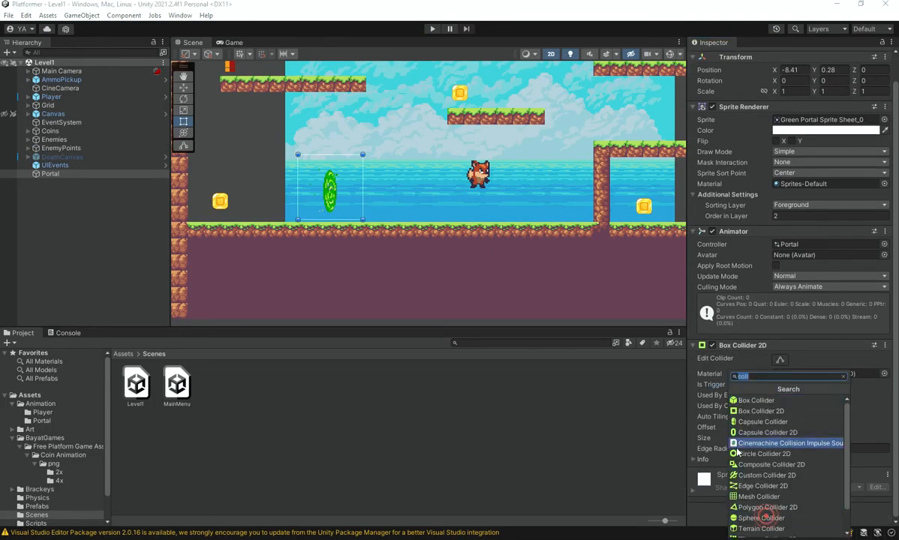
type("g")
key("Up")
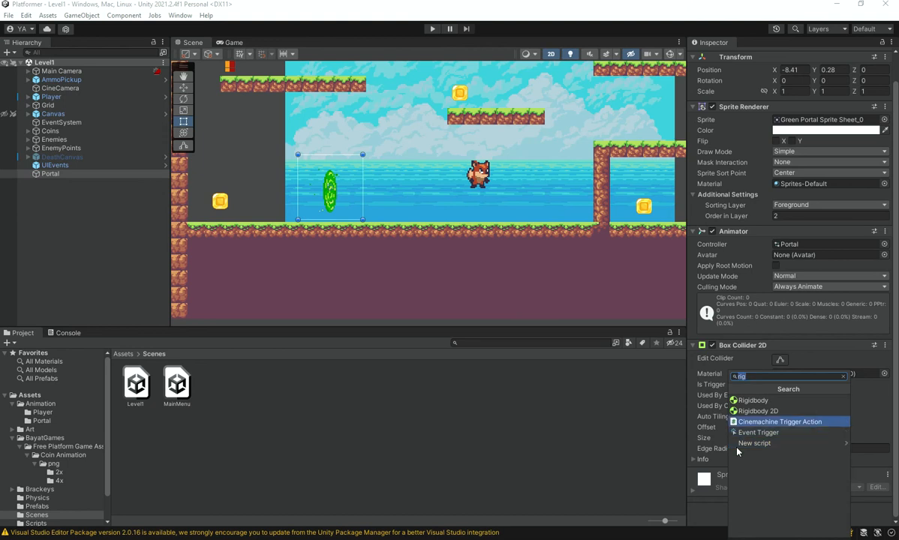
key("Down")
key("Up")
key("Up")
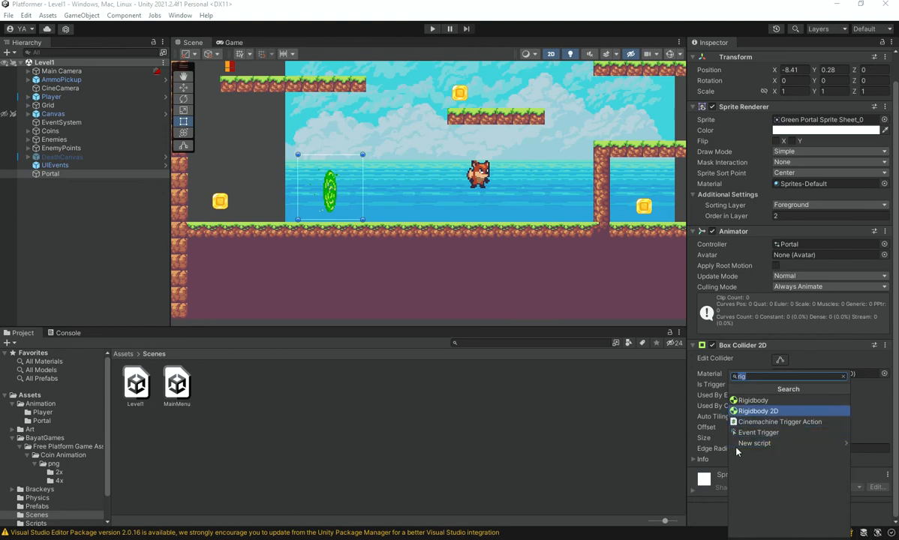
key("Return")
Set the Body Type of the Portal's Rigidbody 2D to Kinematic.
scroll(744, 440, "down", 2)
scroll(743, 439, "down", 1)
left_click(809, 428)
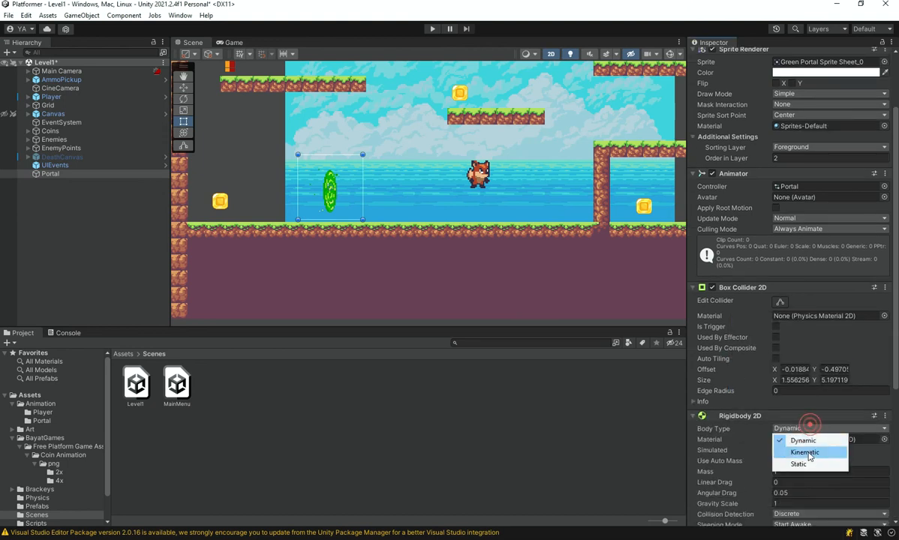
left_click(806, 452)
Start the game and move the fox into the portal before any coins are collected.
left_click(432, 29)
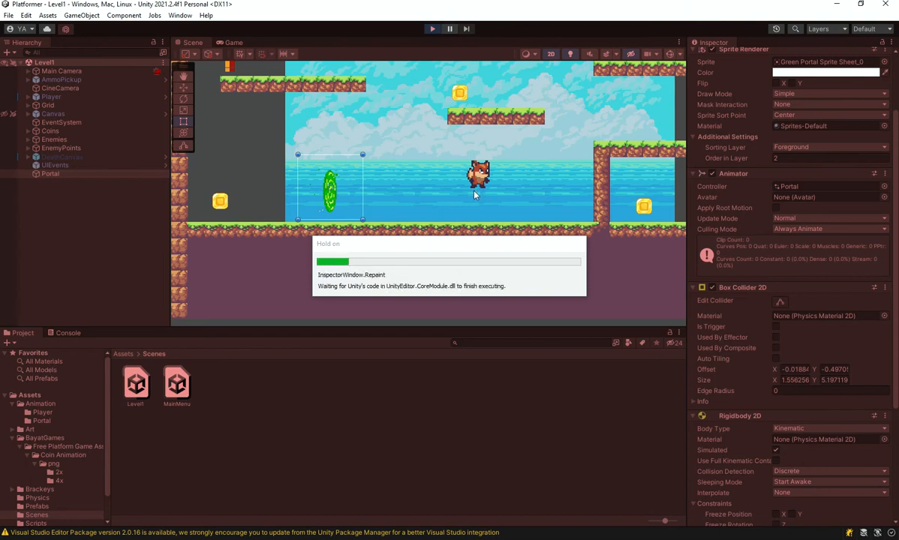
key("a")
key("space")
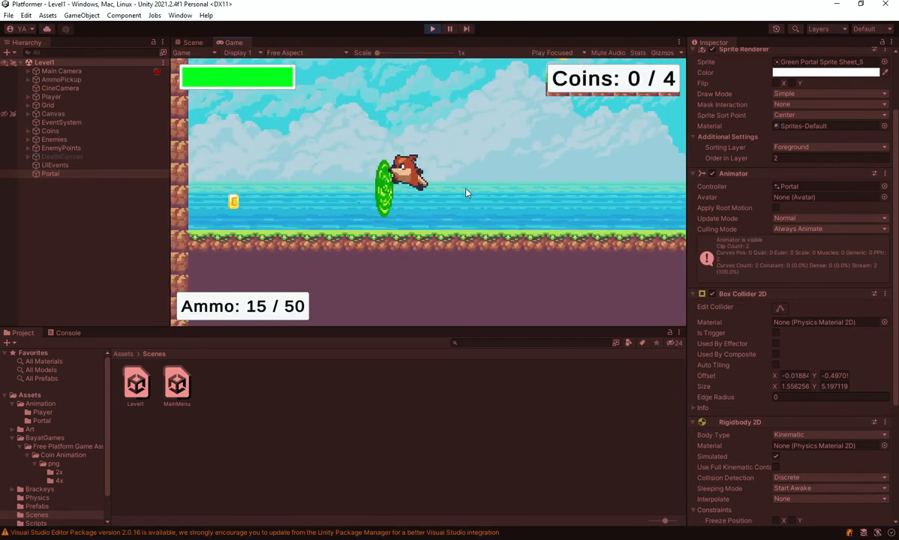
key("d")
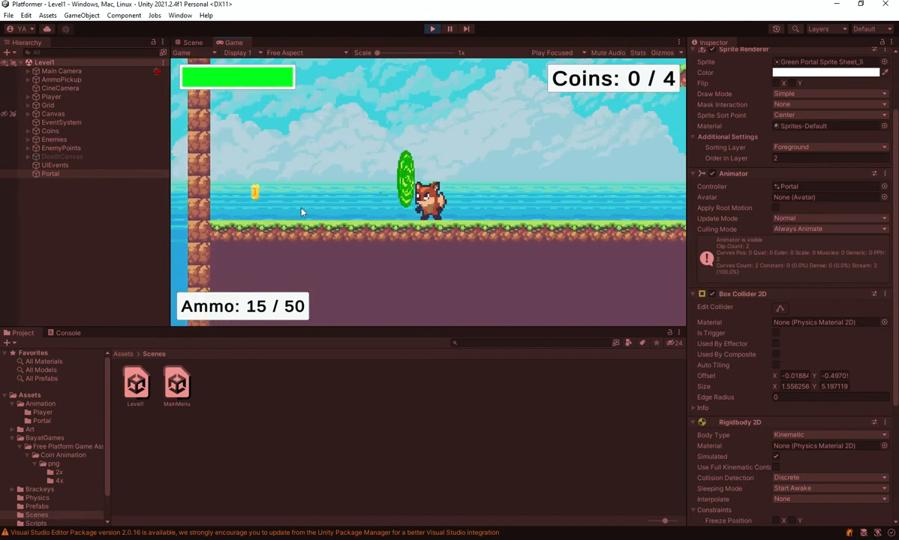
Jump the fox across the platforms in the running game and collect all four coins.
key("d")
key("space")
key("a")
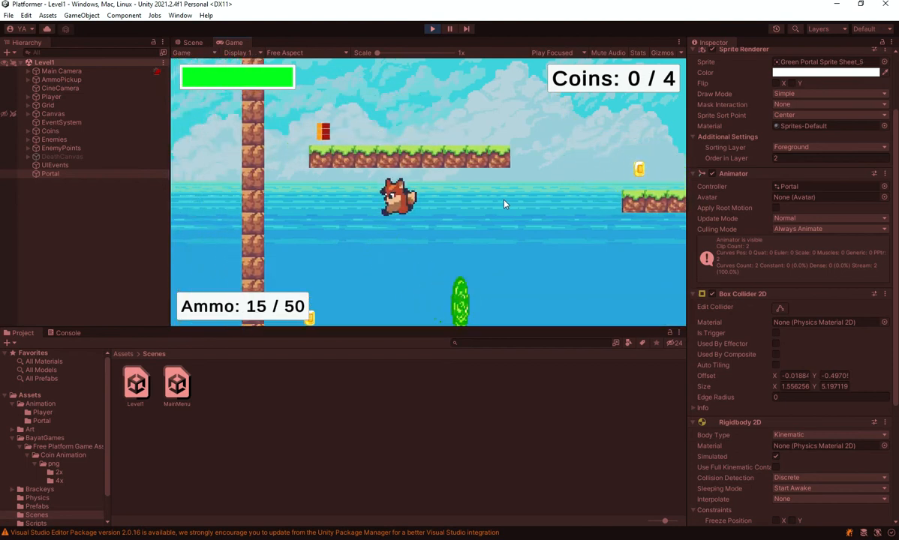
key("d")
key("space")
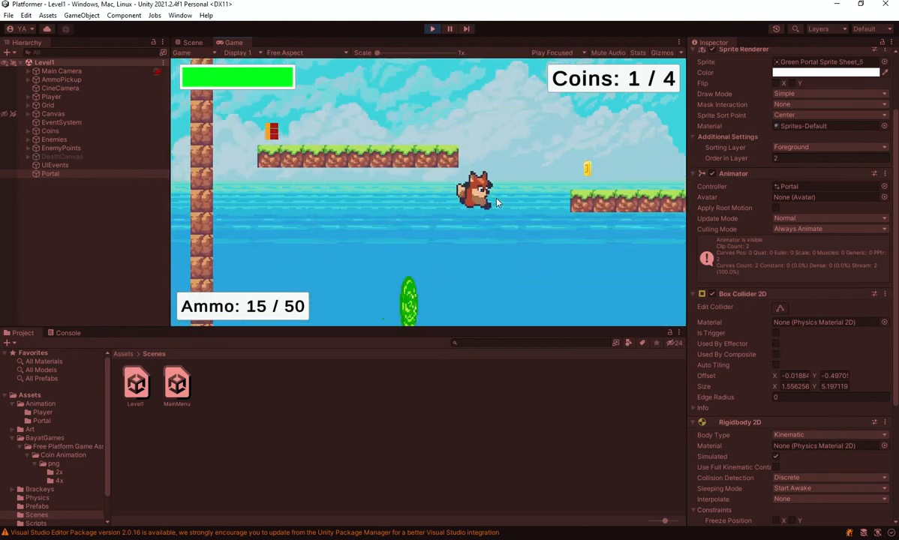
key("d")
key("space")
key("a")
key("space")
key("d")
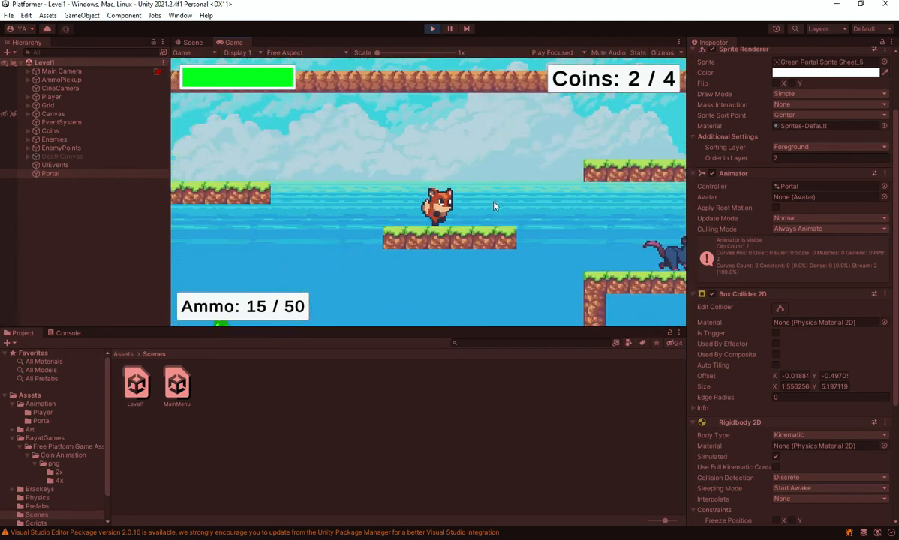
key("d")
key("space")
key("d")
key("a")
key("d")
key("space")
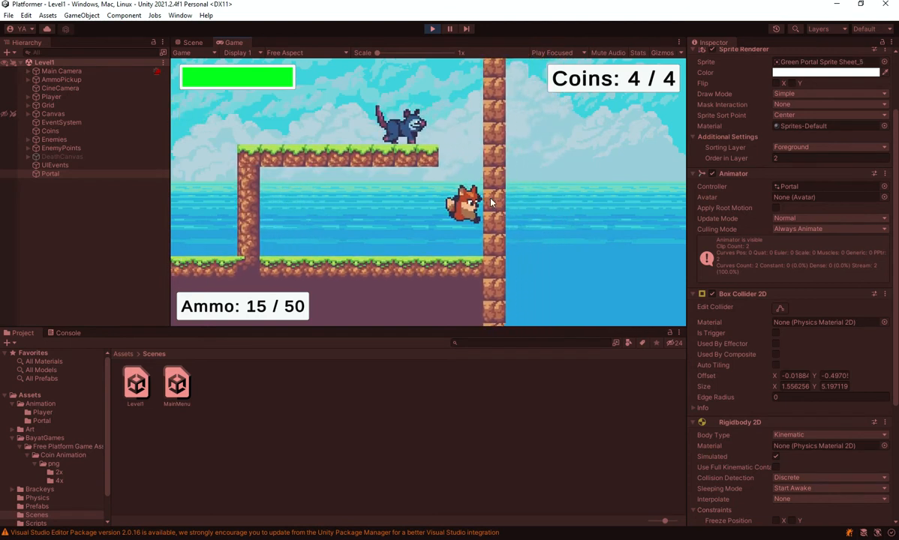
Shoot the enemy with two fireballs in the running game and move the fox back into the portal.
key("a")
left_click(255, 227)
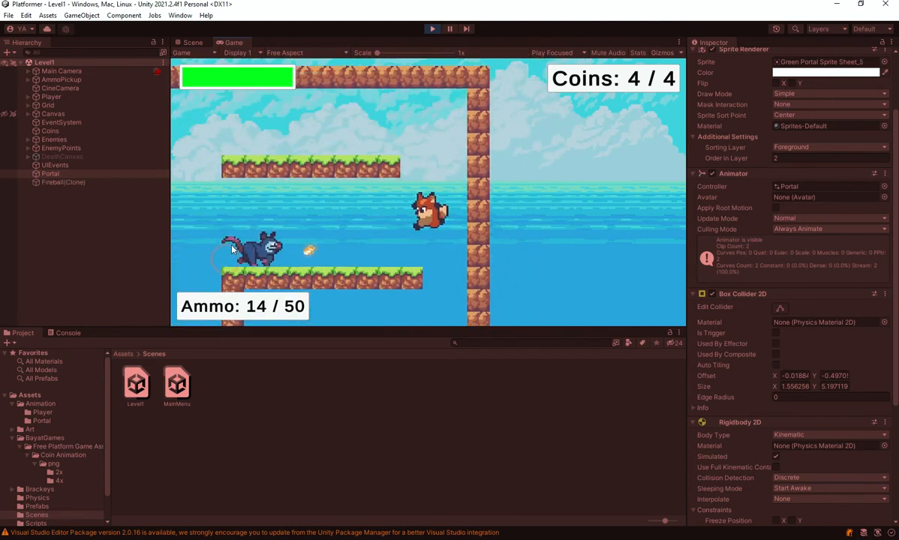
left_click(306, 210)
key("a")
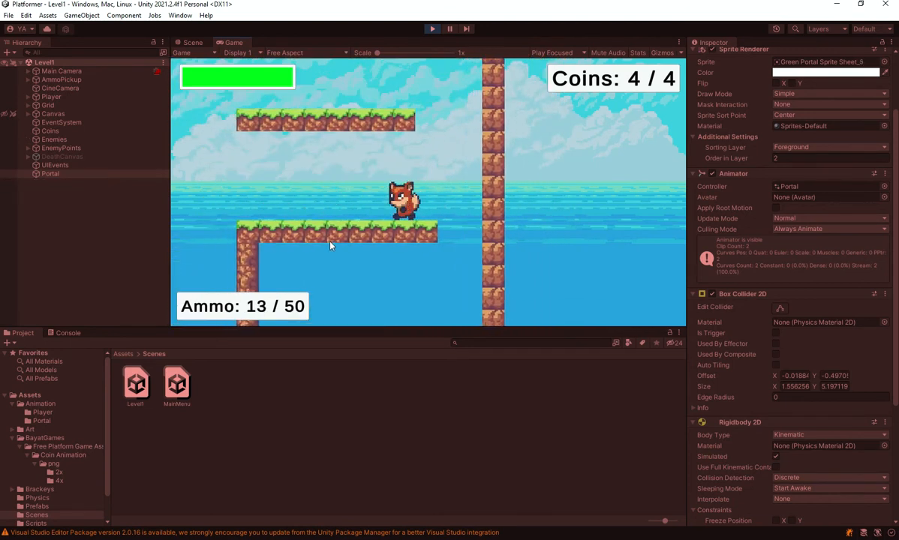
key("a")
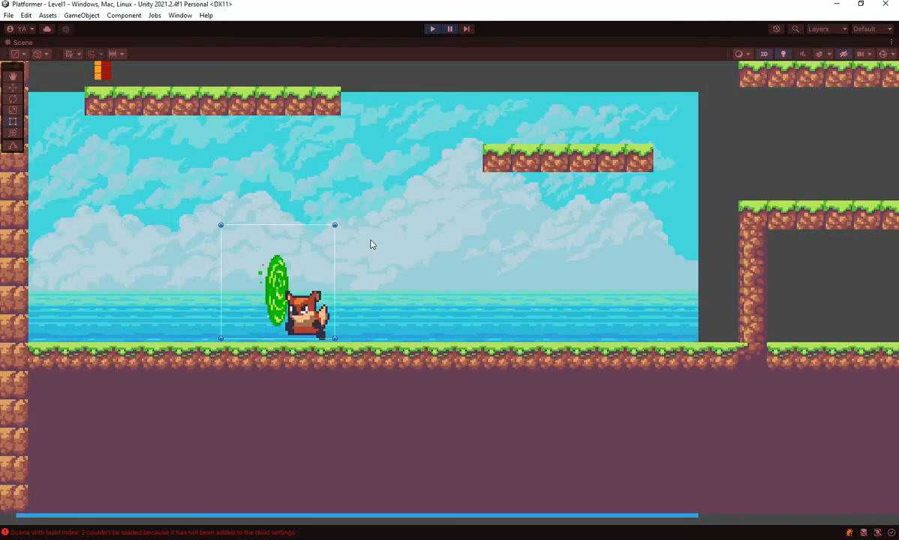
Restore the full editor layout, open the scene-loading error in the Console and stop the game.
key("shift+space")
left_click(130, 534)
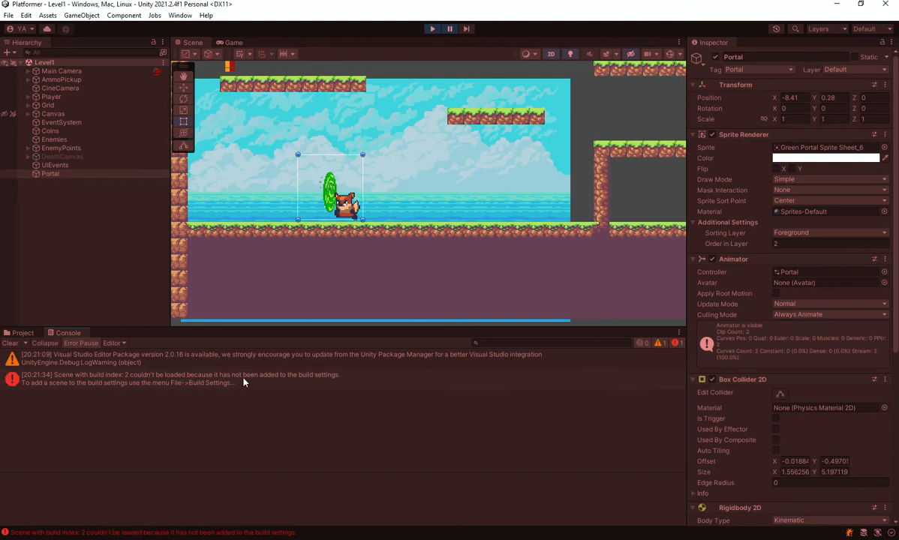
left_click(432, 30)
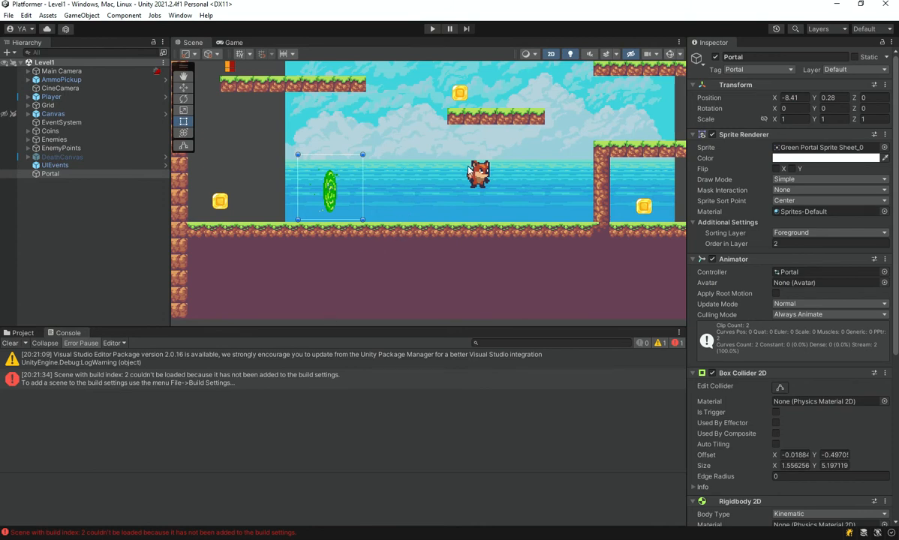
Switch to Visual Studio, indent the SceneManager.LoadScene line in OnCollisionEnter2D and insert an empty line above it.
key("alt+Tab")
left_click(353, 296)
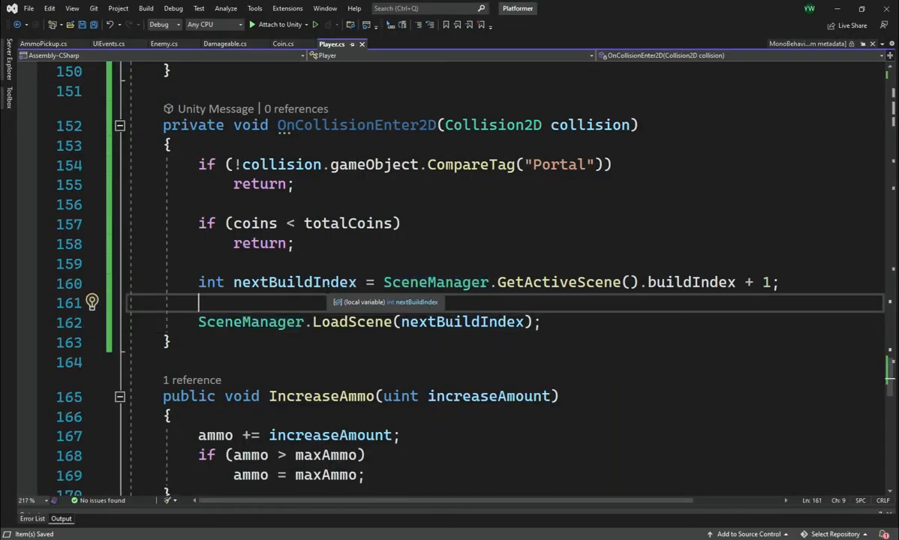
left_click(235, 283)
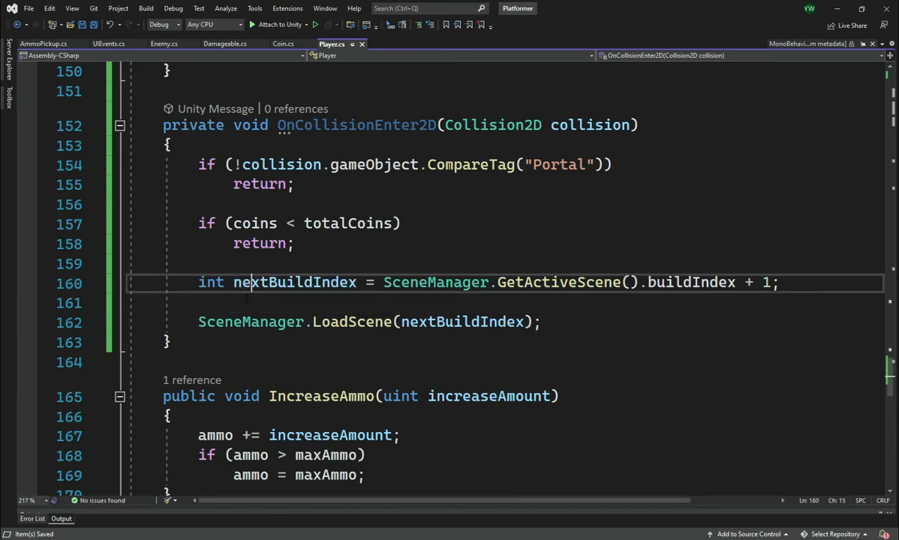
left_click(383, 283)
left_click_drag(383, 283, 753, 283)
left_click(780, 282)
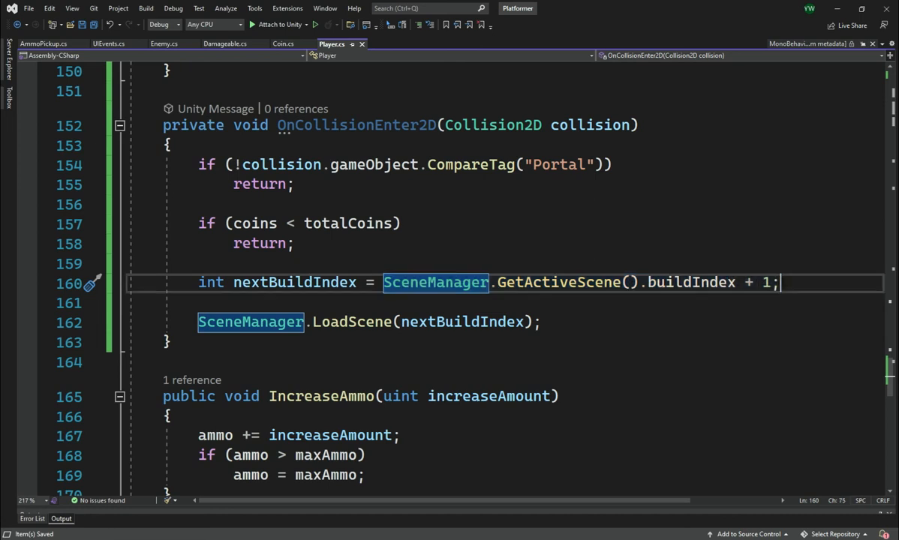
key("Down")
key("Down")
key("Up")
key("Down")
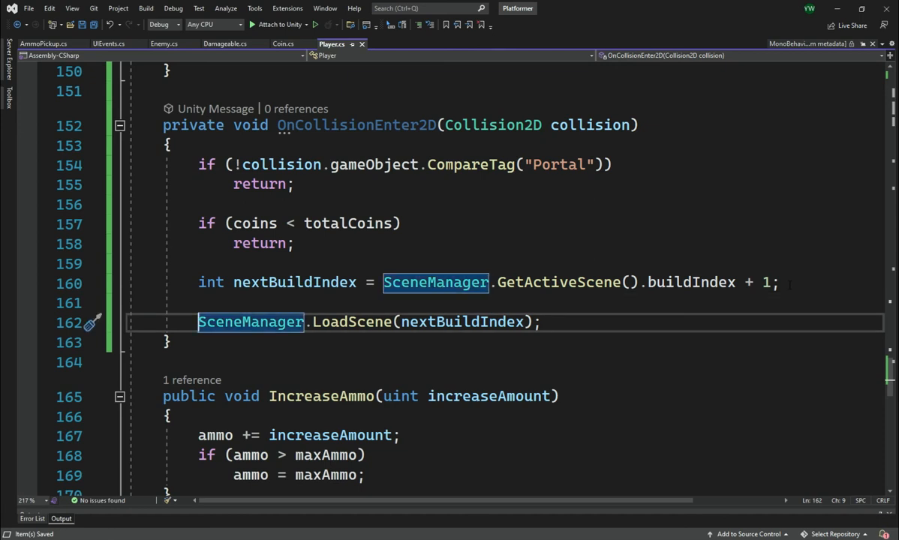
key("Tab")
key("ctrl+Return")
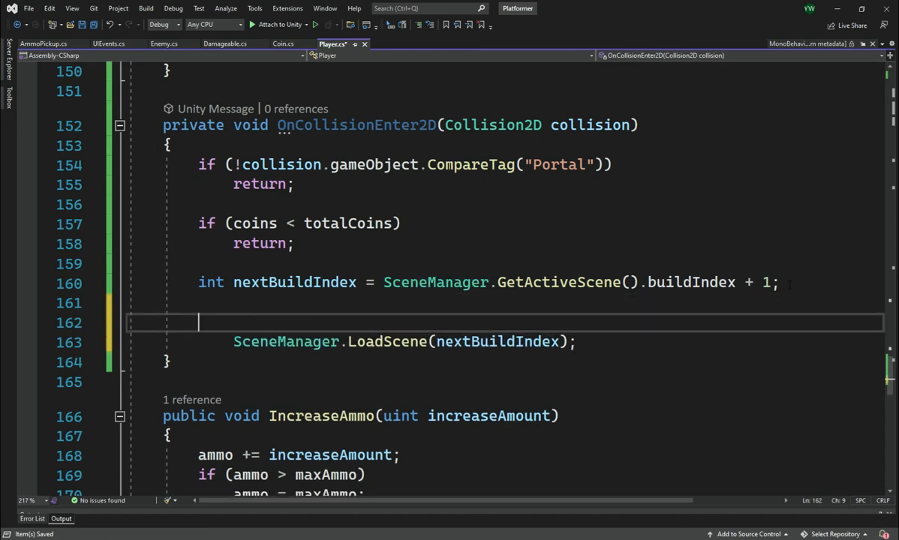
Start an if condition with string.IsNullOrEmpty( above the LoadScene call, with its argument on a separate line.
type("if (str")
key("Tab")
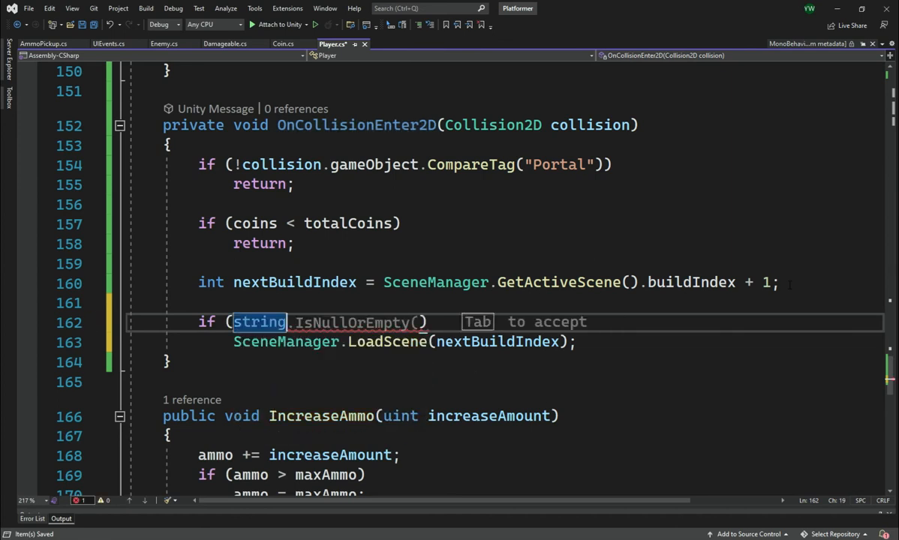
key("Tab")
key("Return")
key("Return")
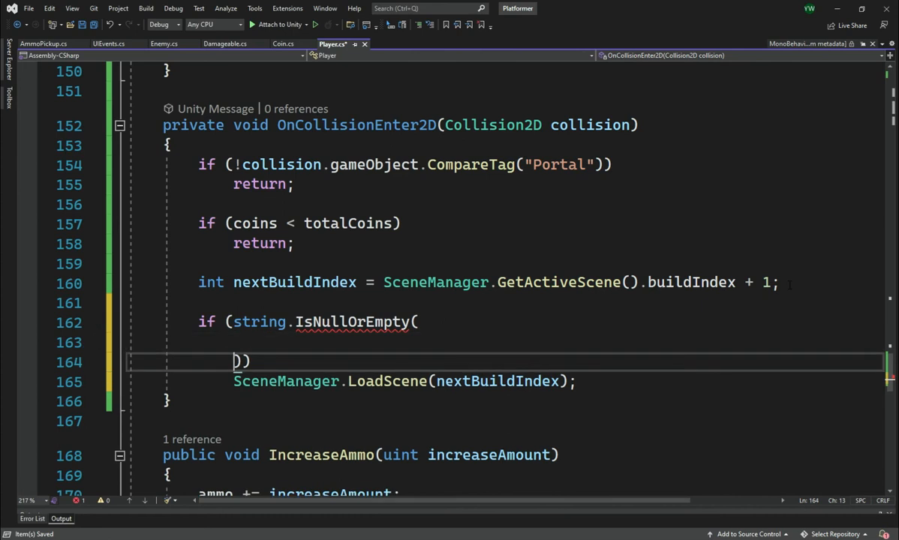
key("Up")
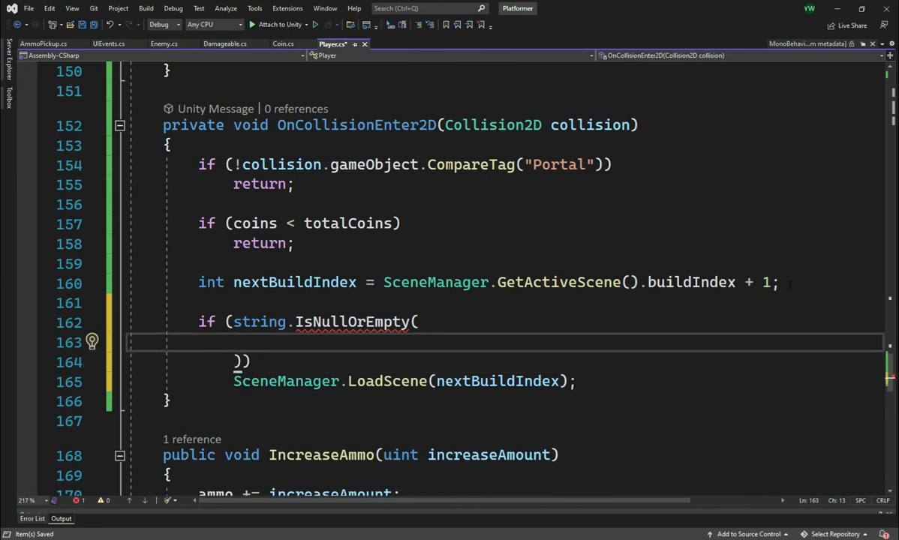
Pass SceneUtility.GetScenePathByBuildIndex(nextBuildIndex) as the argument of IsNullOrEmpty and close the condition's parentheses.
type("SceneUtility")
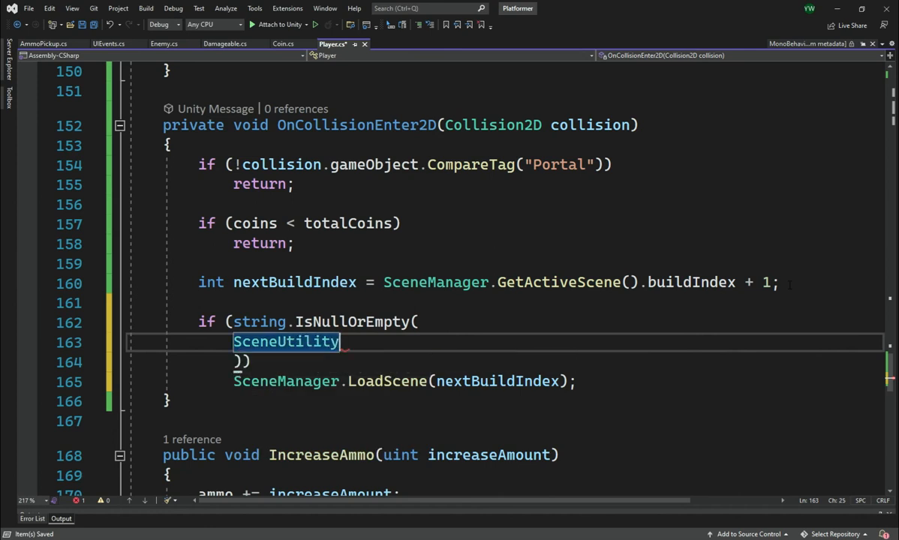
type(".")
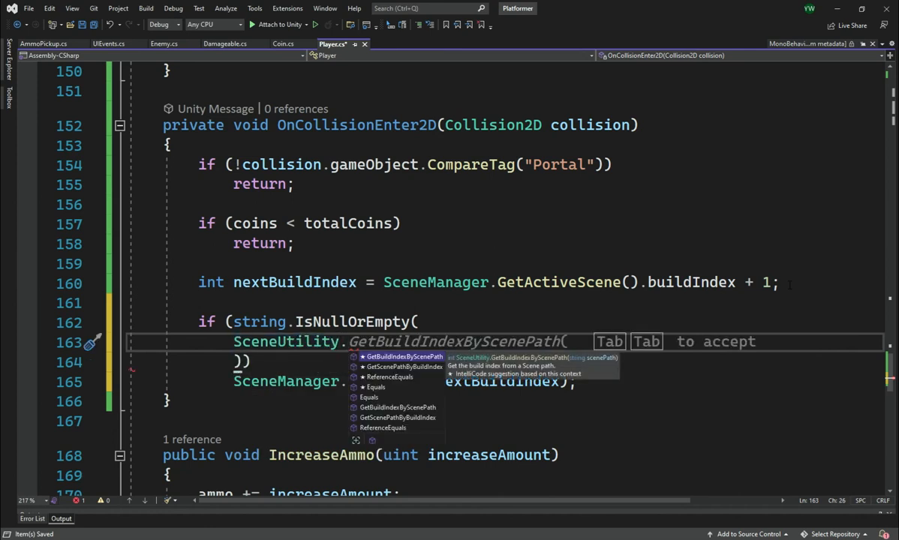
key("Down")
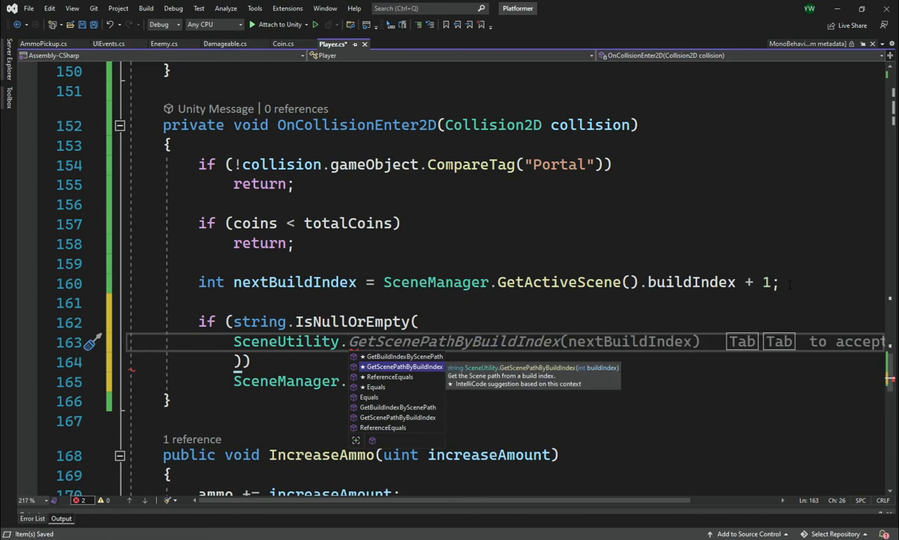
key("Tab")
key("Delete")
type("(")
key("Escape")
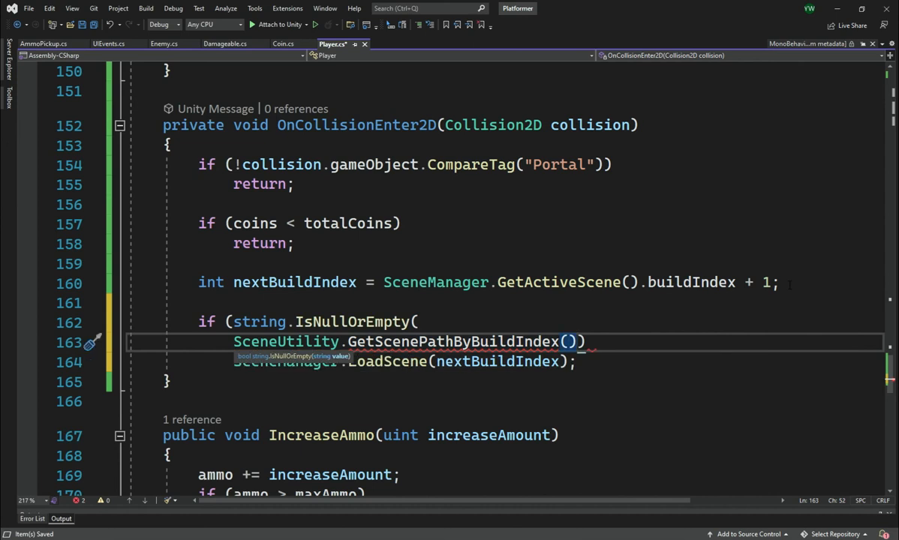
key("Left")
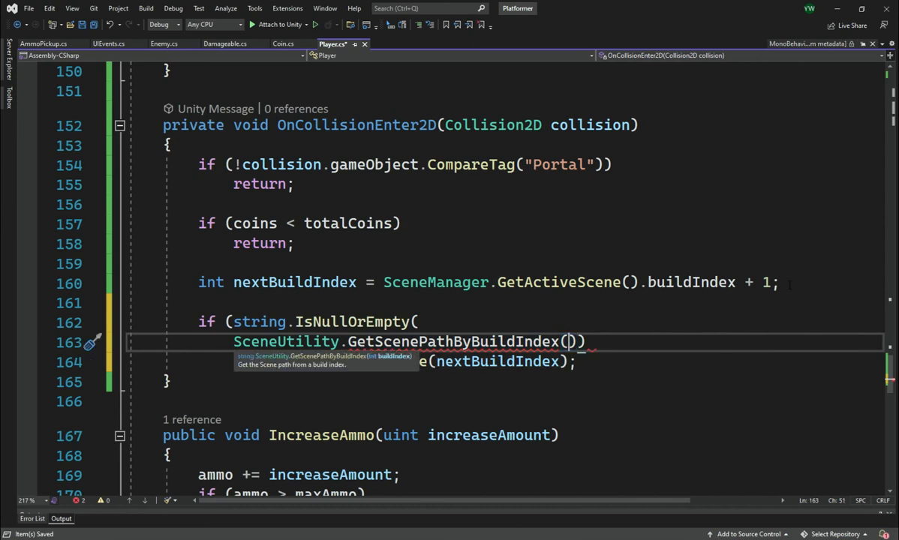
type("nextBuildIndex)")
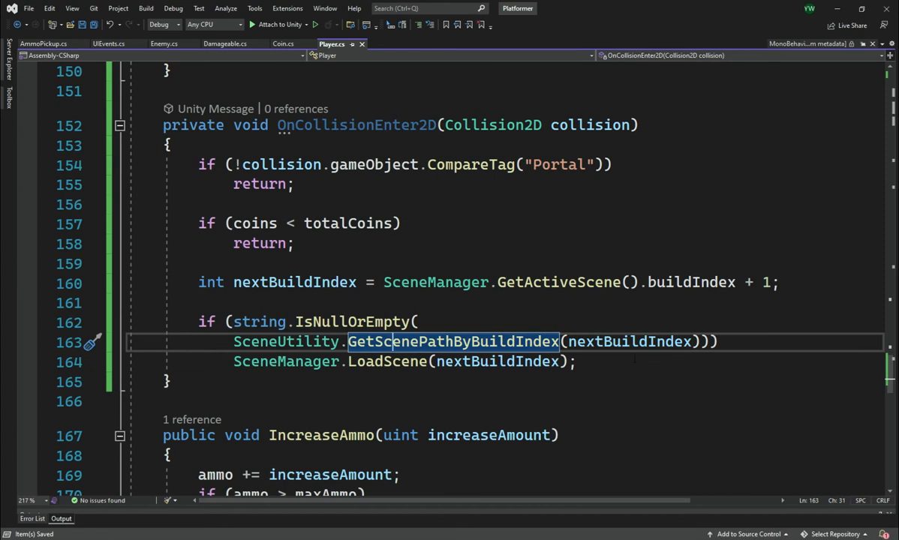
Negate the string.IsNullOrEmpty condition with ! and save Player.cs.
double_click(289, 343)
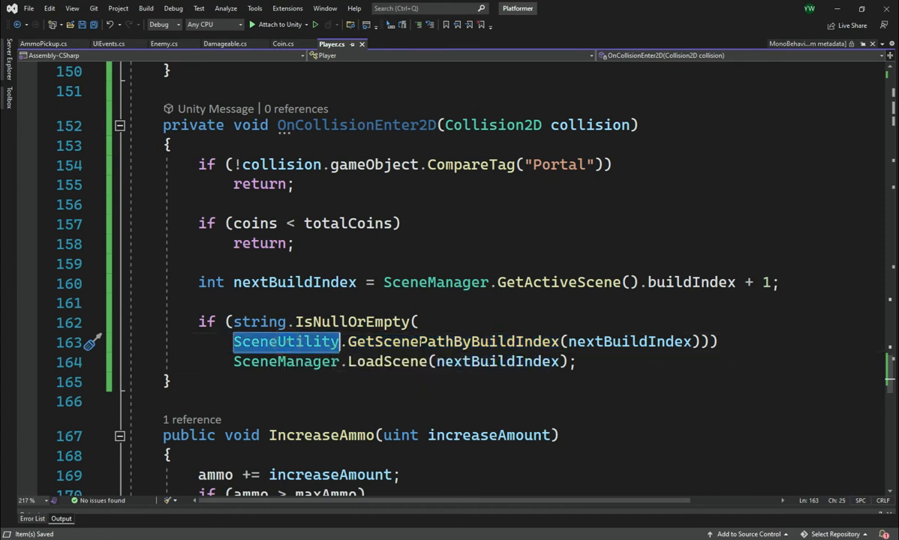
left_click(390, 341)
double_click(433, 342)
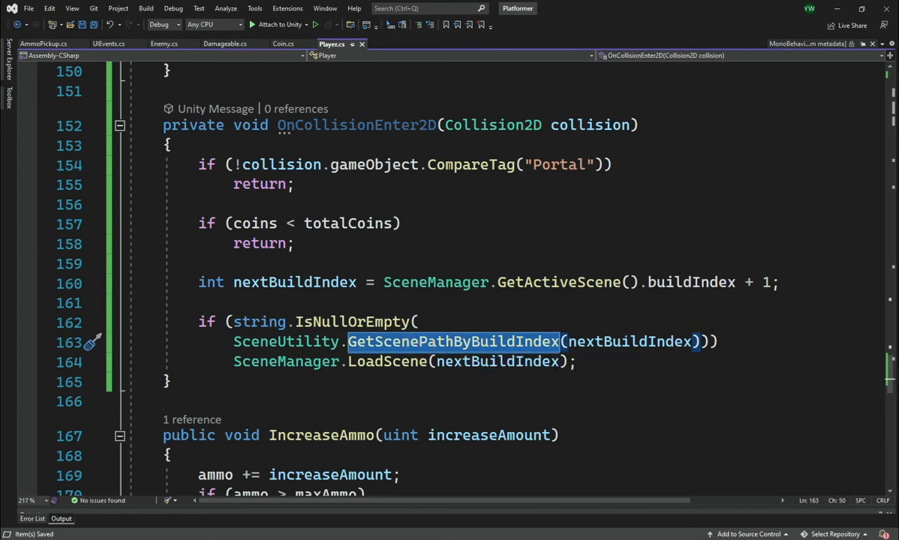
left_click(632, 343)
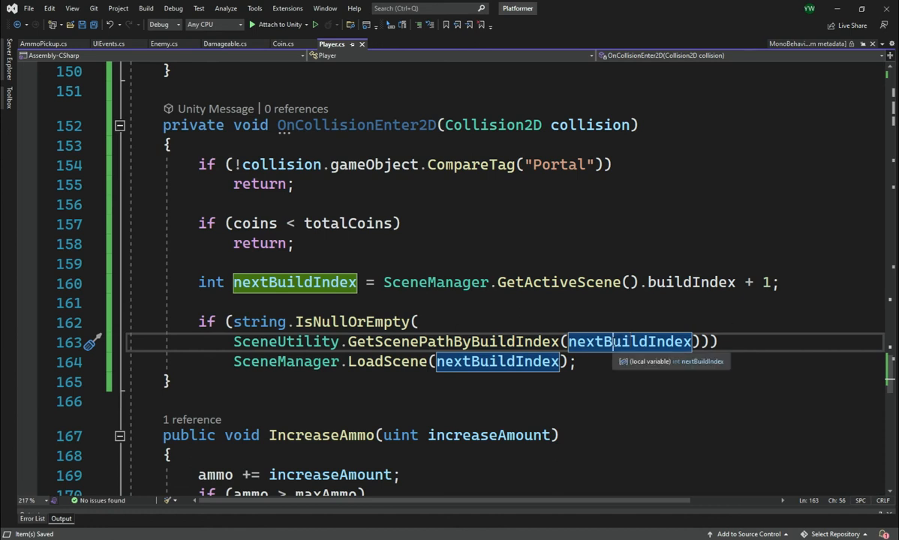
double_click(613, 343)
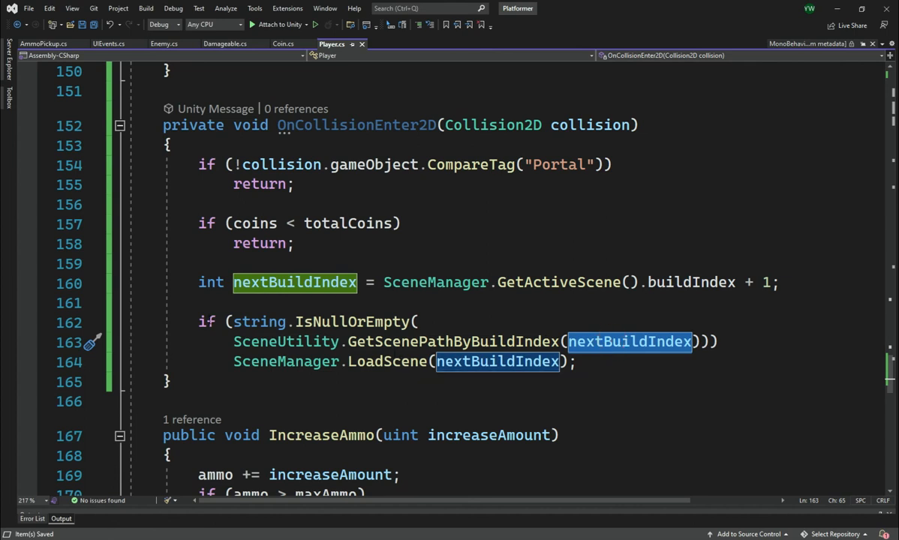
left_click(234, 322)
type("!")
key("ctrl+s")
Review the negated condition and the LoadScene call in OnCollisionEnter2D, and switch back to Unity.
left_click(237, 320)
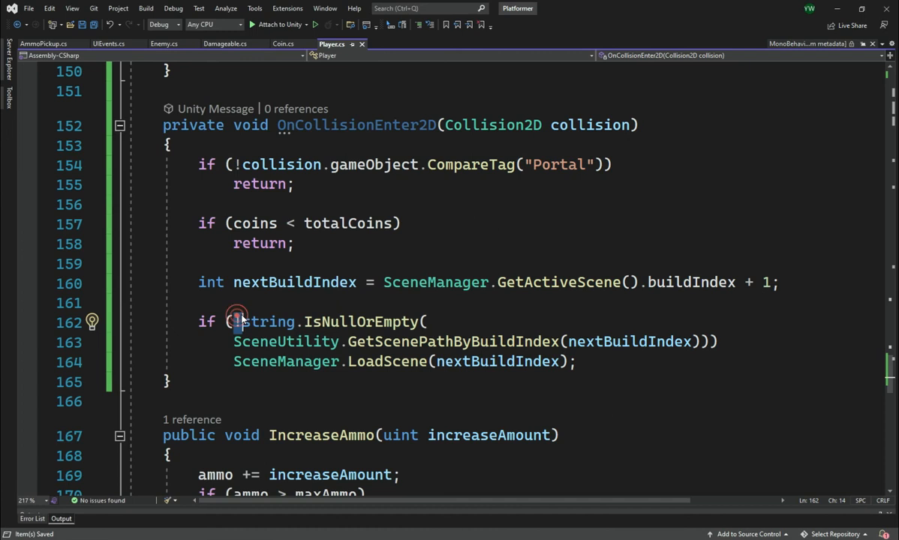
left_click(380, 329)
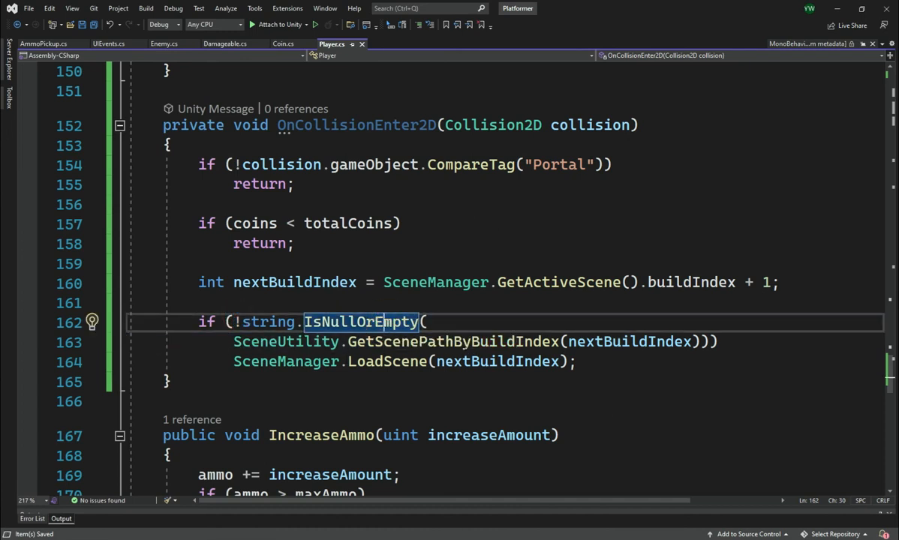
left_click(239, 361)
left_click_drag(239, 362, 584, 364)
left_click(454, 538)
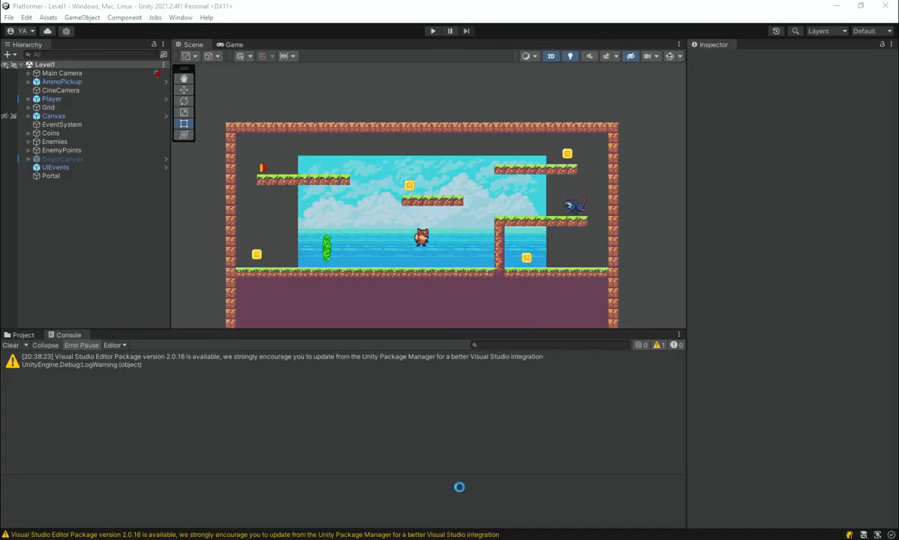
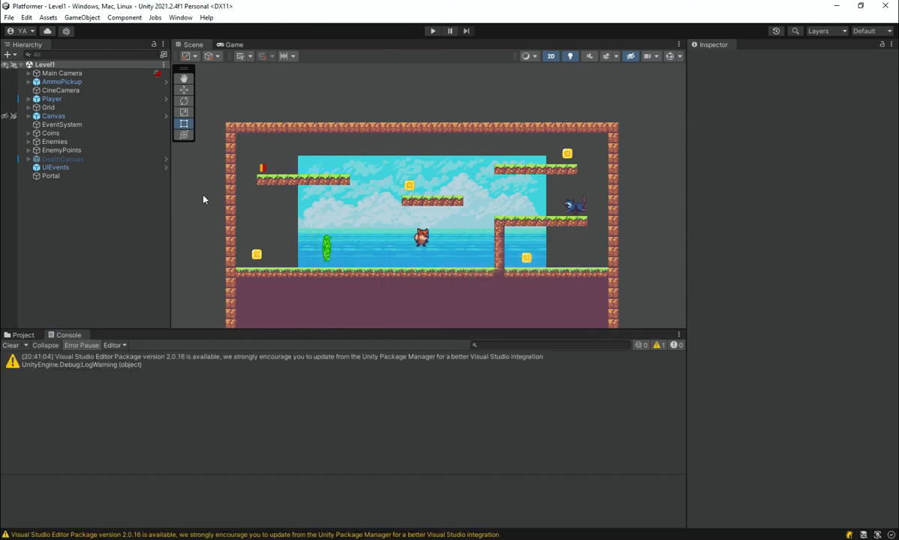
Start play mode and collect the coin near the lower-left wall of Level1.
left_click(434, 31)
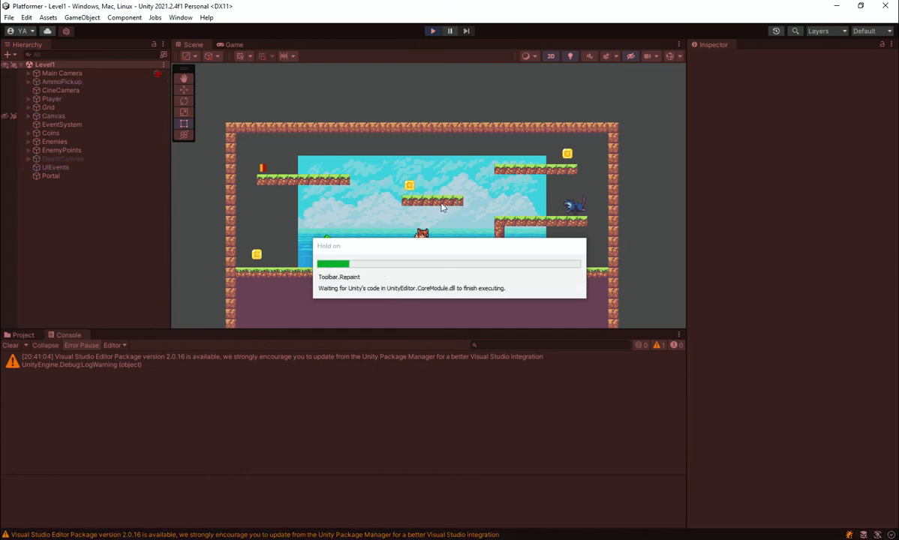
key("a")
key("d")
key("a")
key("space")
key("a")
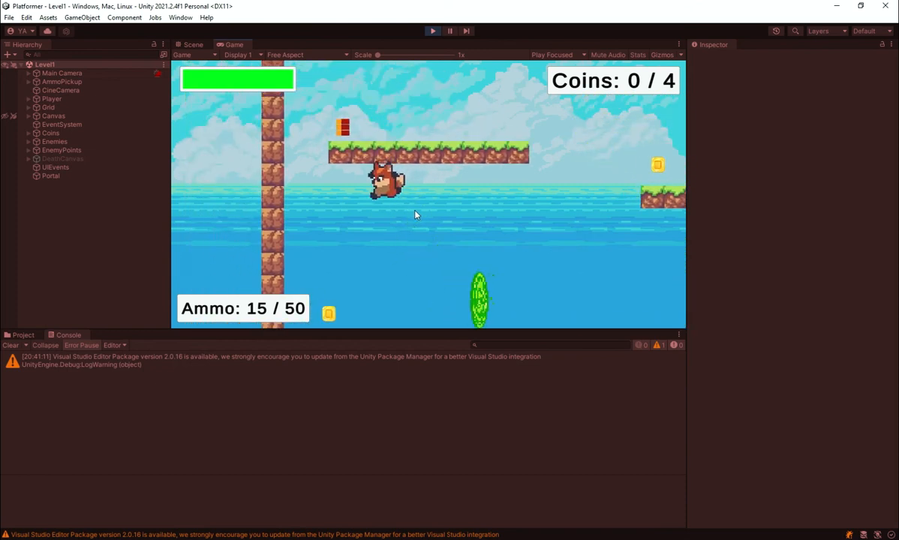
key("d")
key("space")
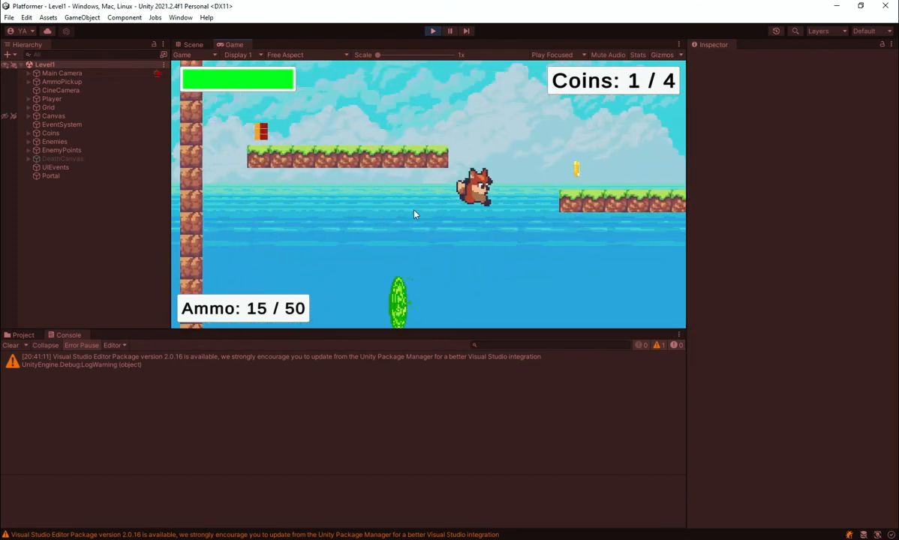
Collect the coin on Level1's middle platform and shoot fireballs at the enemy on the ledge.
key("space")
key("d")
left_click(648, 226)
left_click(646, 244)
key("d")
left_click(638, 260)
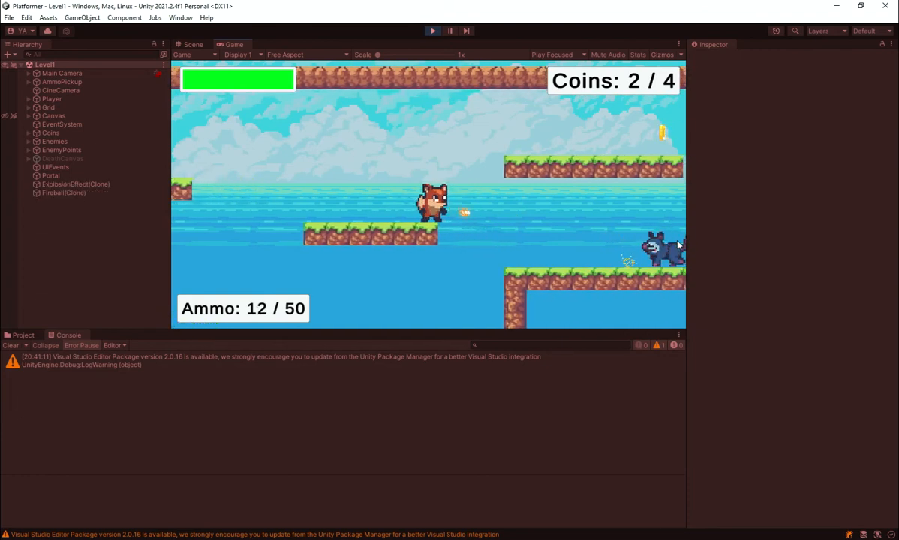
left_click(593, 279)
Collect the remaining Level1 coins, on the upper-right platform and beneath the enemy's ledge.
key("d")
key("space")
key("d")
key("space")
key("a")
key("d")
key("a")
key("d")
key("space")
key("a")
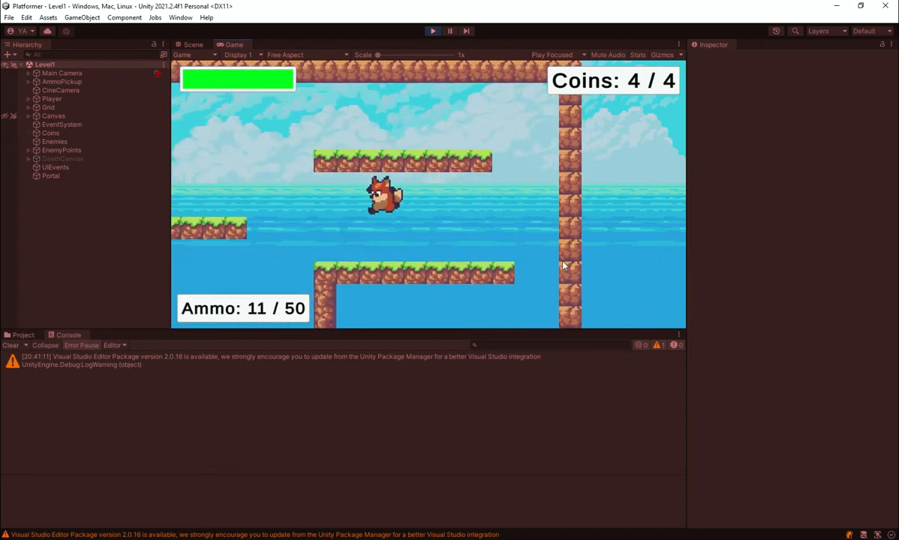
Take the player into the Level1 portal with all coins collected, and collect the first coin in Level2.
key("a")
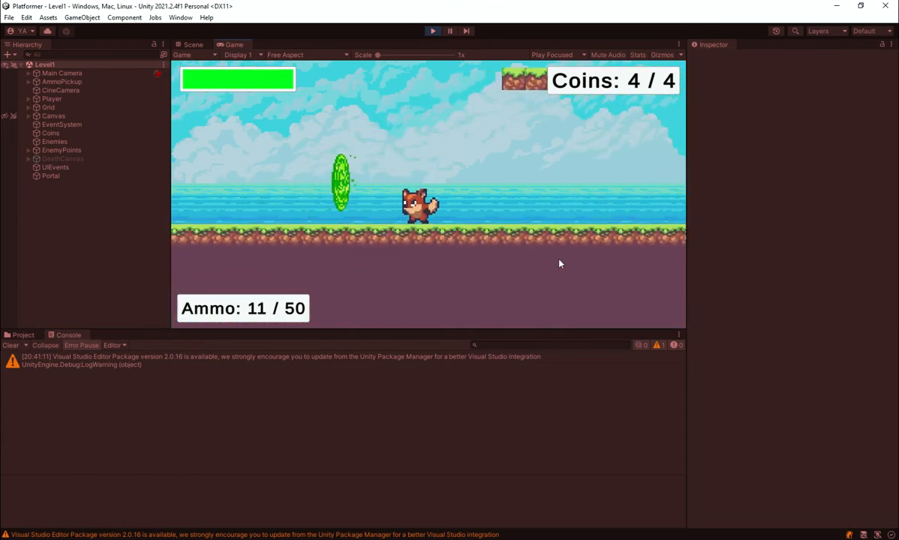
key("a")
key("a")
key("space")
key("d")
key("a")
key("space")
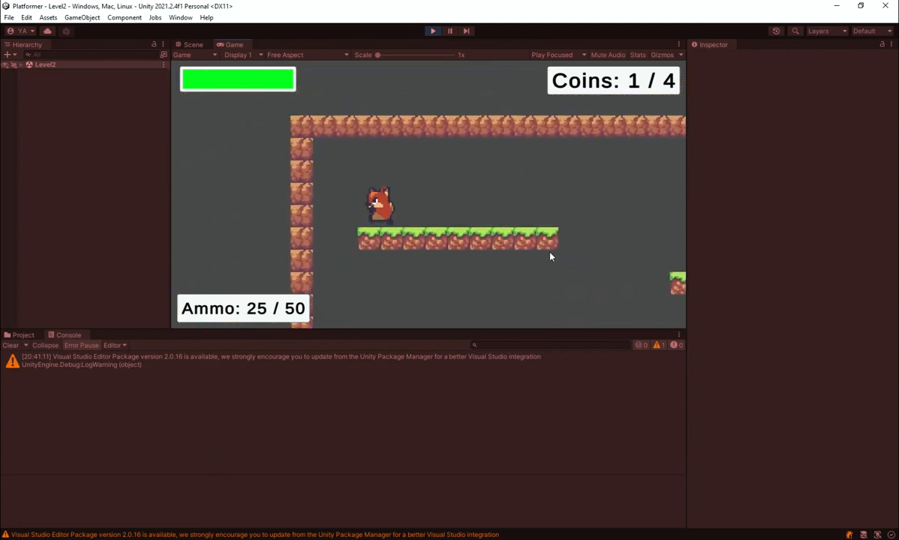
Collect the coin on Level2's middle platform and fire at the enemy on the ledge.
key("d")
key("a")
key("d")
key("space")
key("space")
left_click(649, 240)
key("d")
left_click(615, 256)
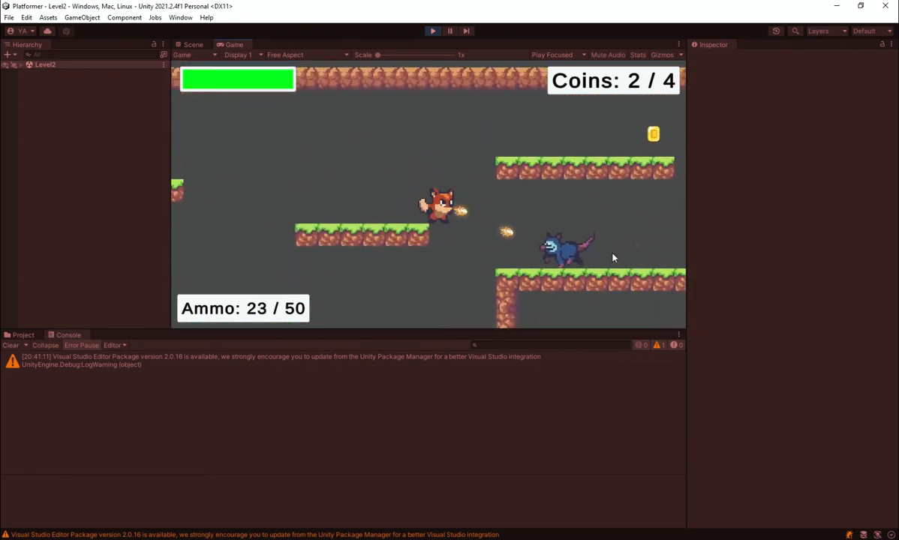
Collect the remaining Level2 coins and head back toward the portal.
key("d")
key("space")
key("a")
key("d")
key("a")
key("d")
key("space")
key("a")
key("a")
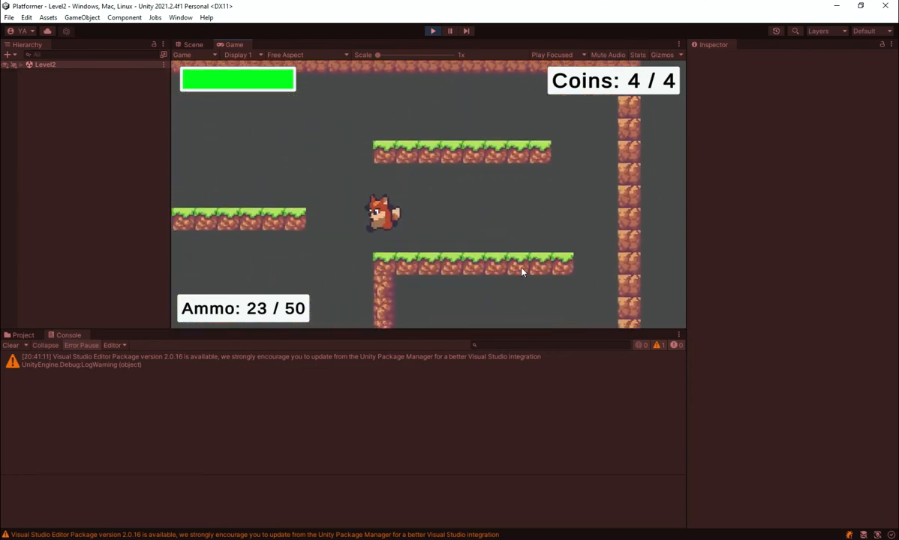
Test the Level2 portal by running and jumping the player into it with all coins collected.
key("space")
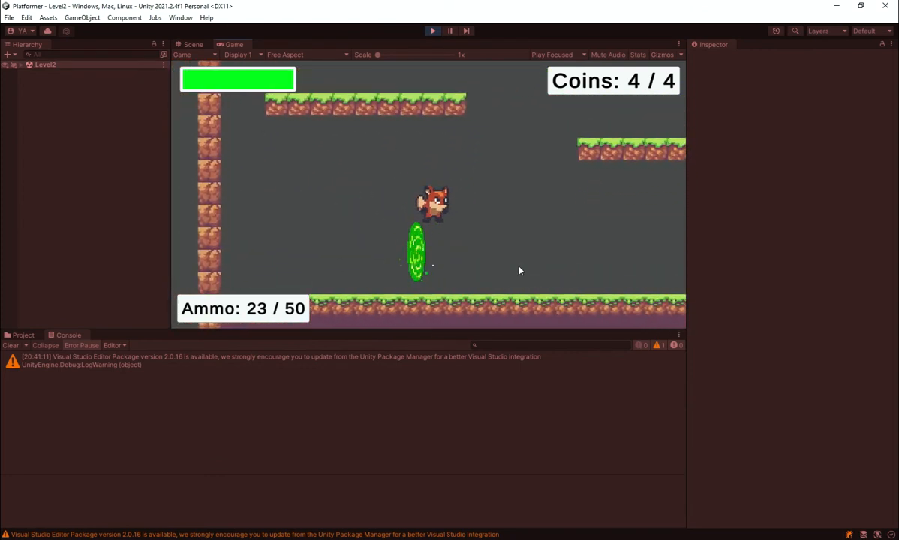
key("space")
key("a")
key("d")
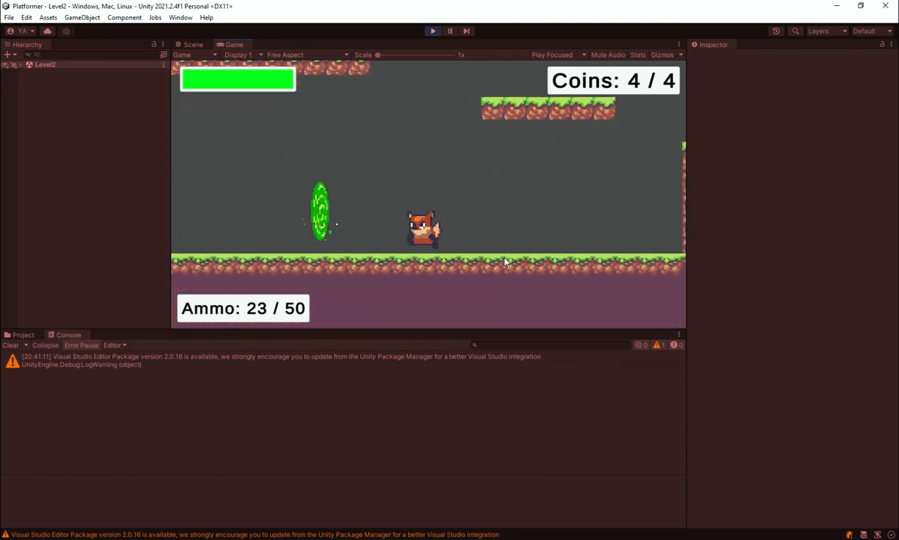
key("space")
Keep moving the player across the Level2 platforms, return to the portal, and stop play mode.
key("d")
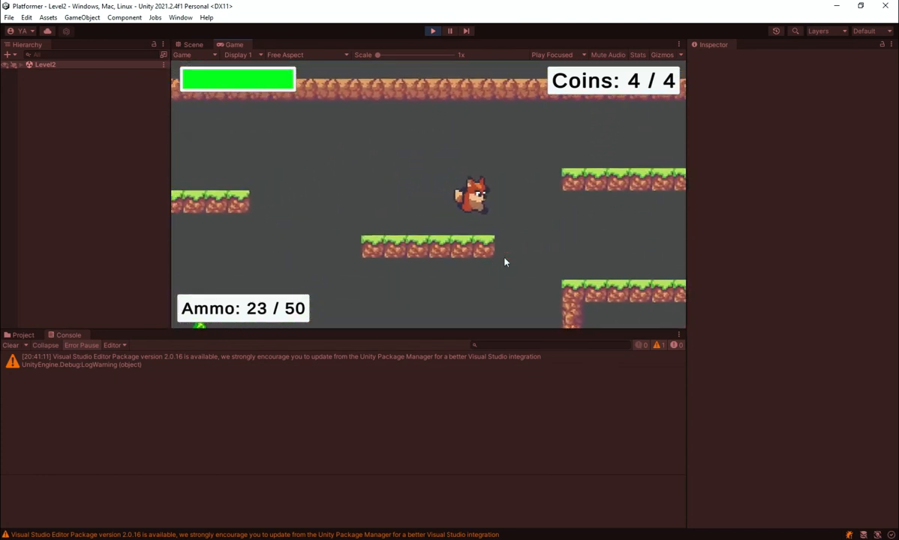
key("space")
key("a")
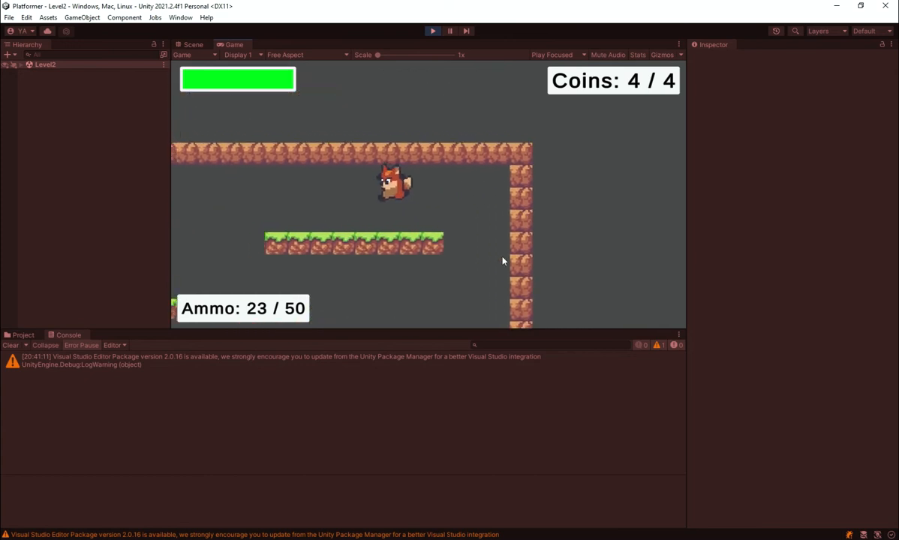
key("space")
key("a")
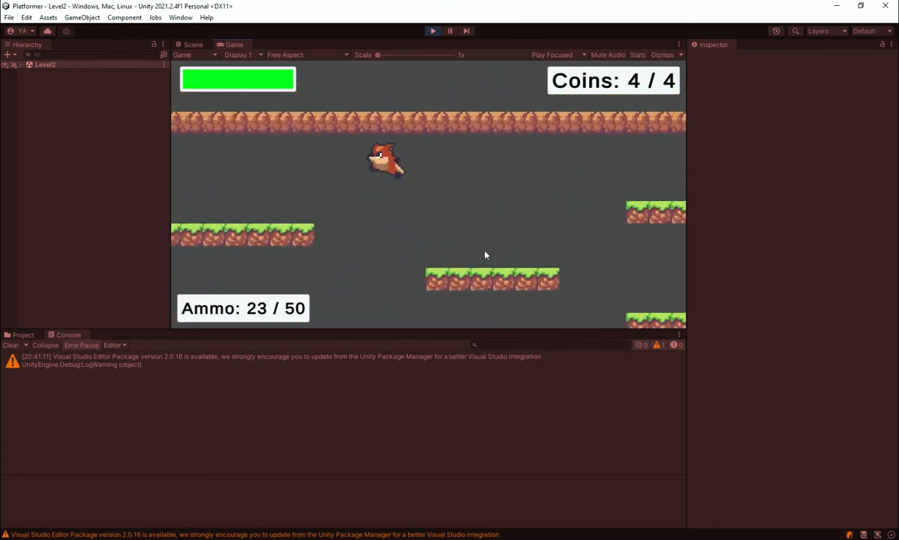
key("d")
key("space")
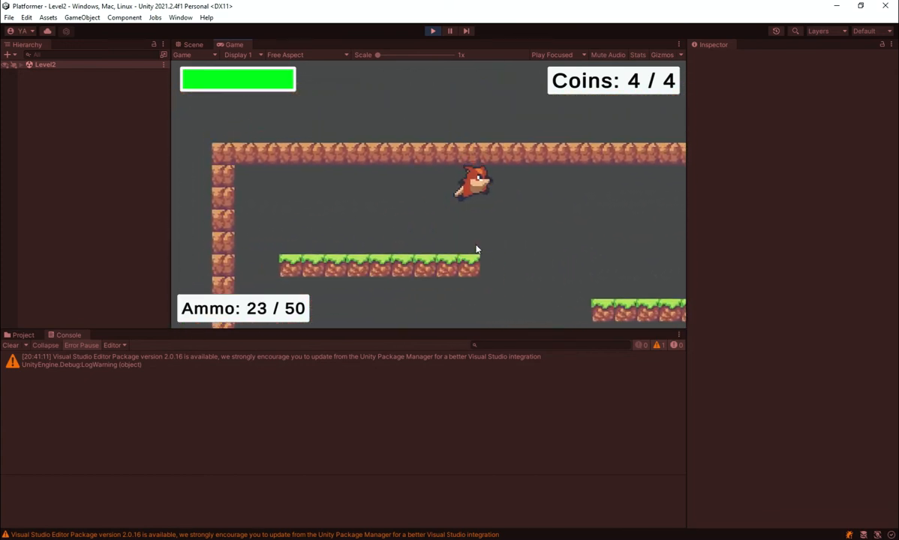
key("space")
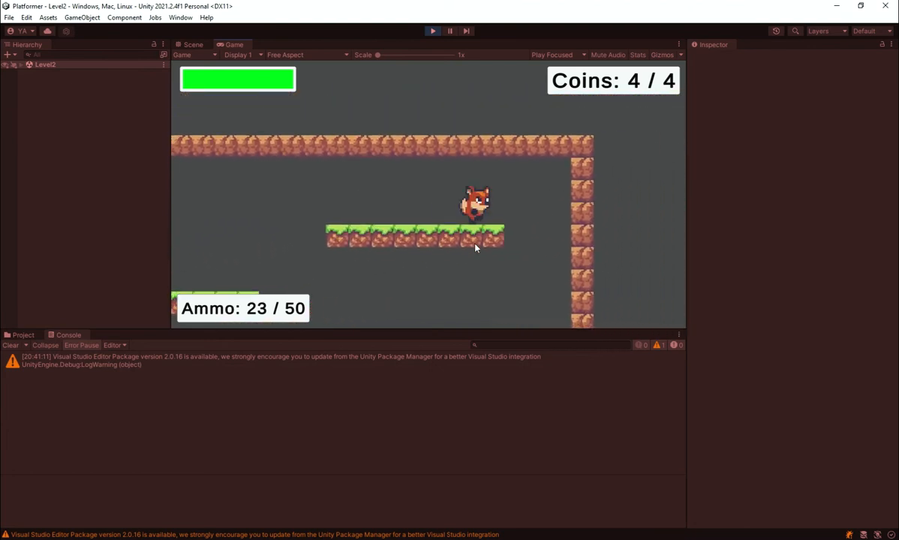
key("a")
key("space")
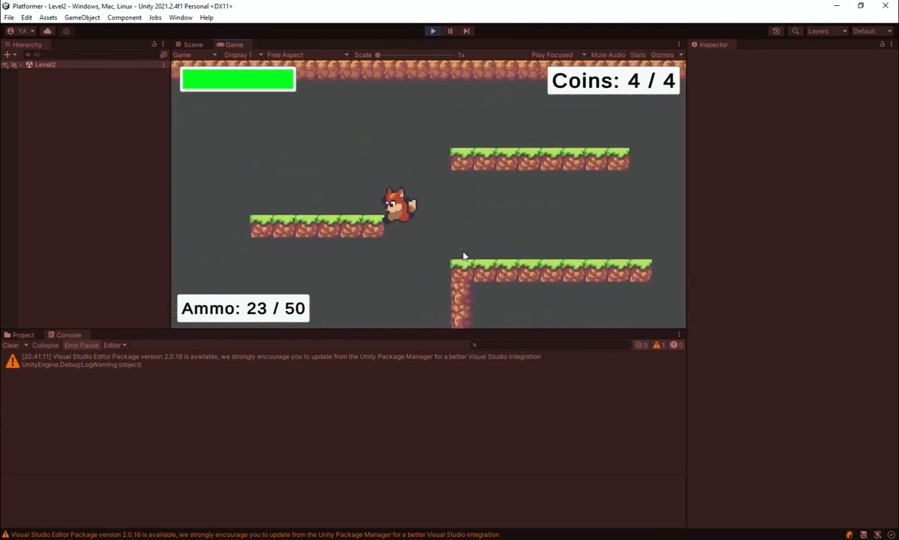
key("space")
key("d")
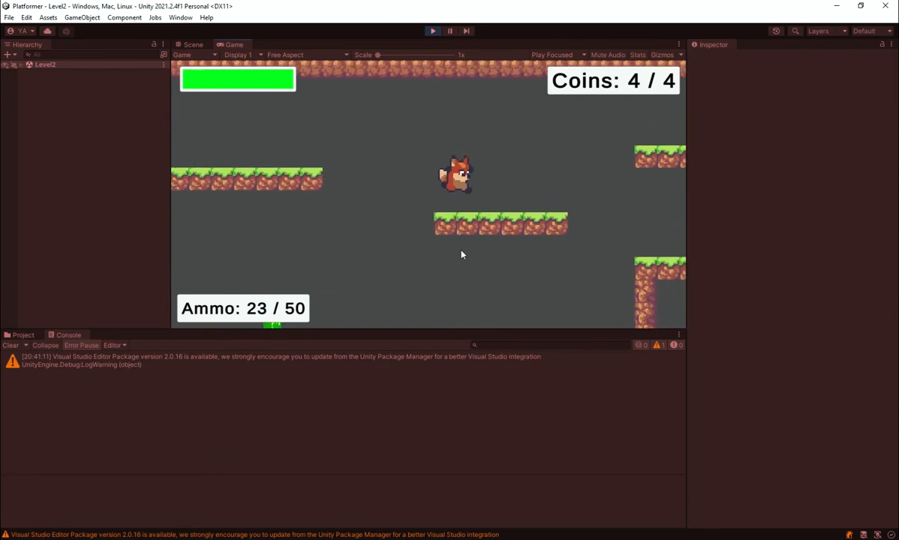
key("a")
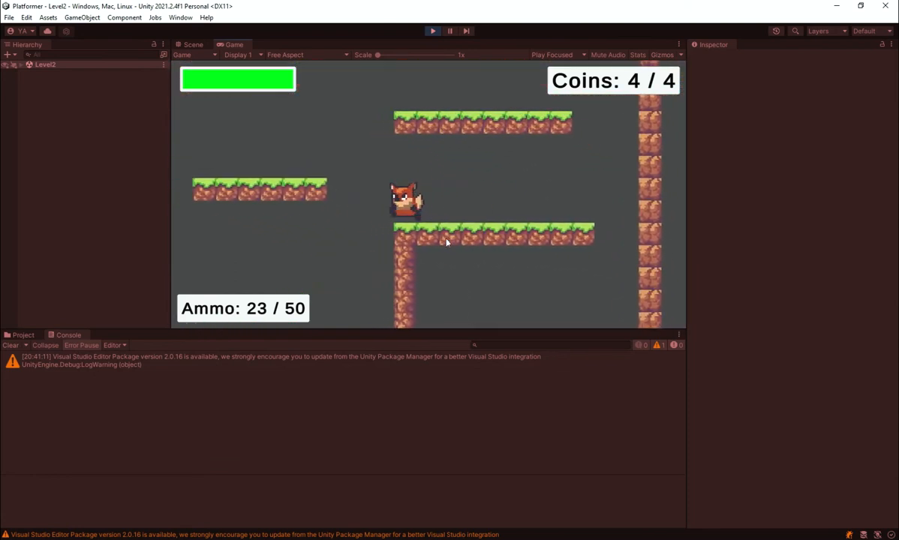
key("d")
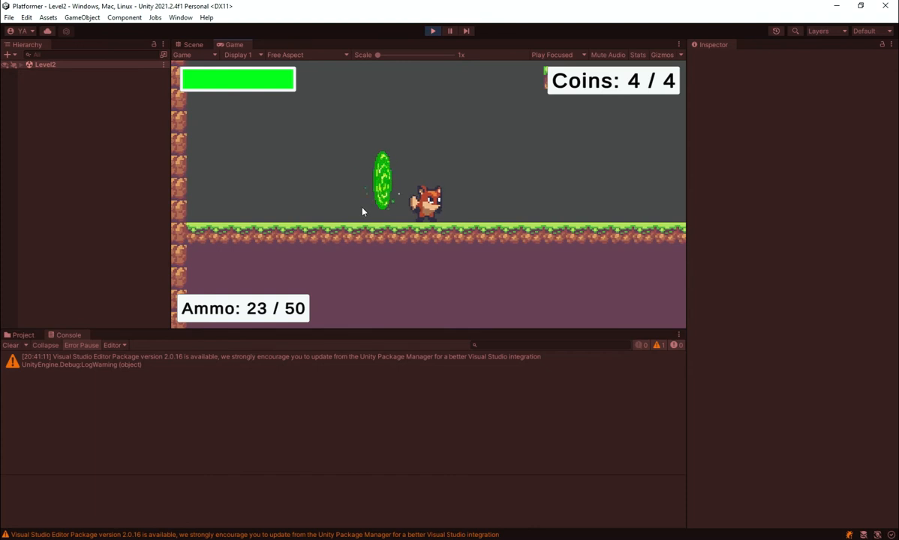
left_click(432, 32)
scroll(452, 236, "down", 3)
scroll(447, 261, "up", 3)
middle_click_drag(446, 288, 378, 210)
scroll(513, 184, "up", 3)
scroll(513, 189, "up", 3)
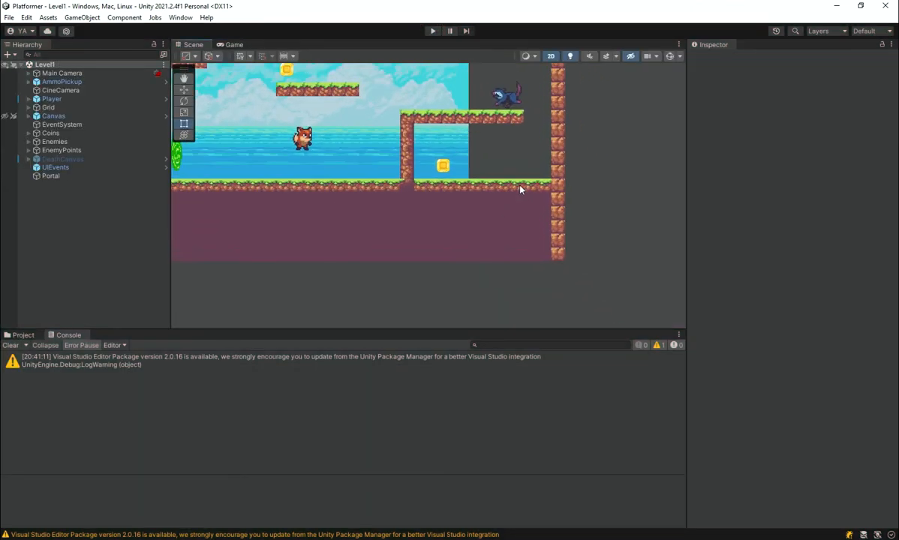
middle_click_drag(511, 187, 468, 254)
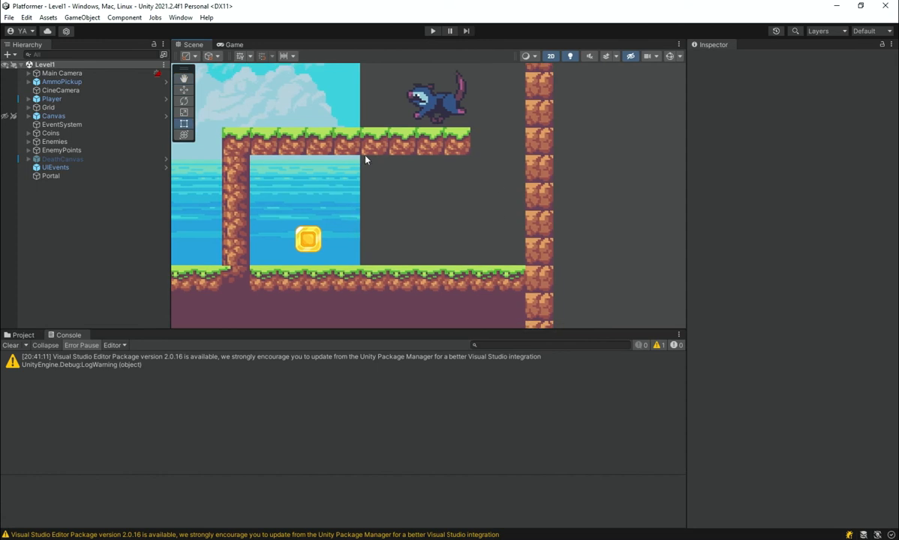
middle_click_drag(411, 239, 489, 253)
scroll(426, 249, "down", 2)
middle_click_drag(396, 276, 571, 281)
scroll(568, 283, "down", 2)
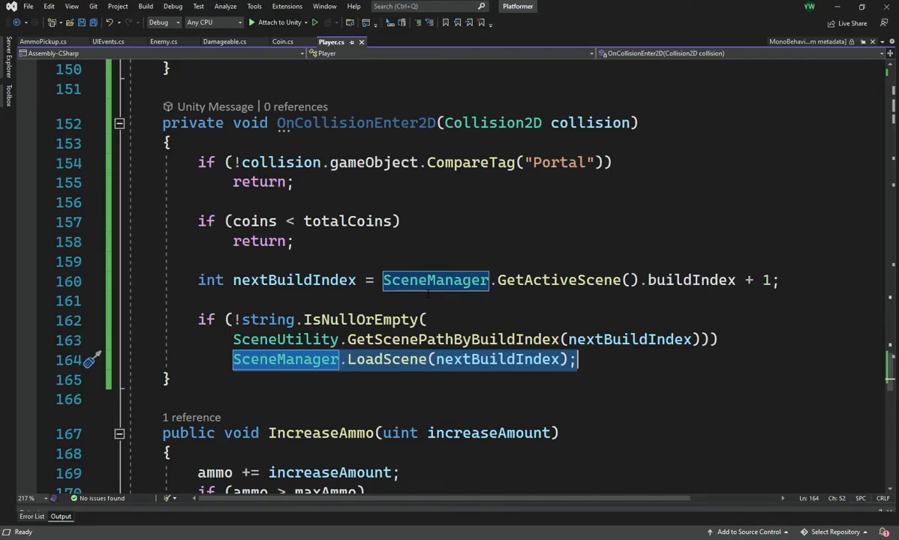
Switch to Player.cs in Visual Studio and insert blank lines below the ammoText field for a new declaration.
left_click_drag(890, 377, 861, 46)
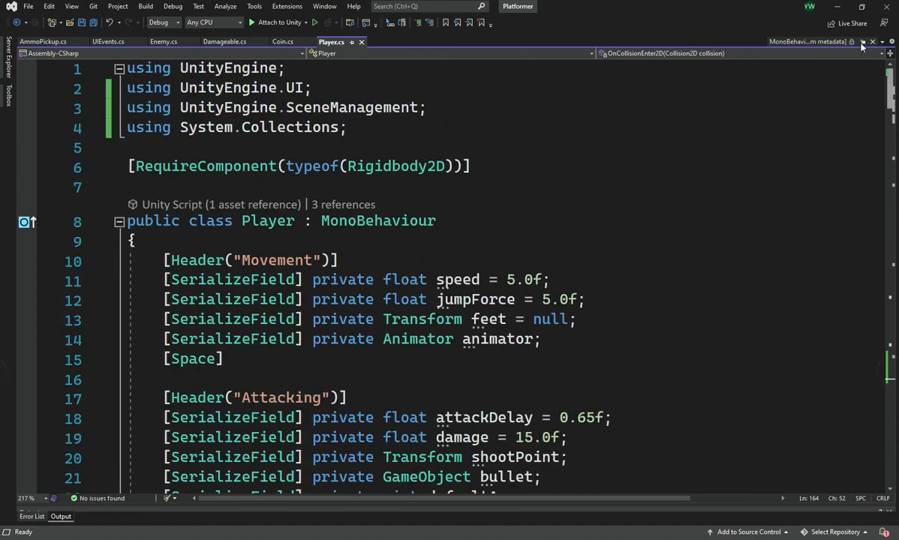
left_click(373, 279)
scroll(373, 280, "down", 7)
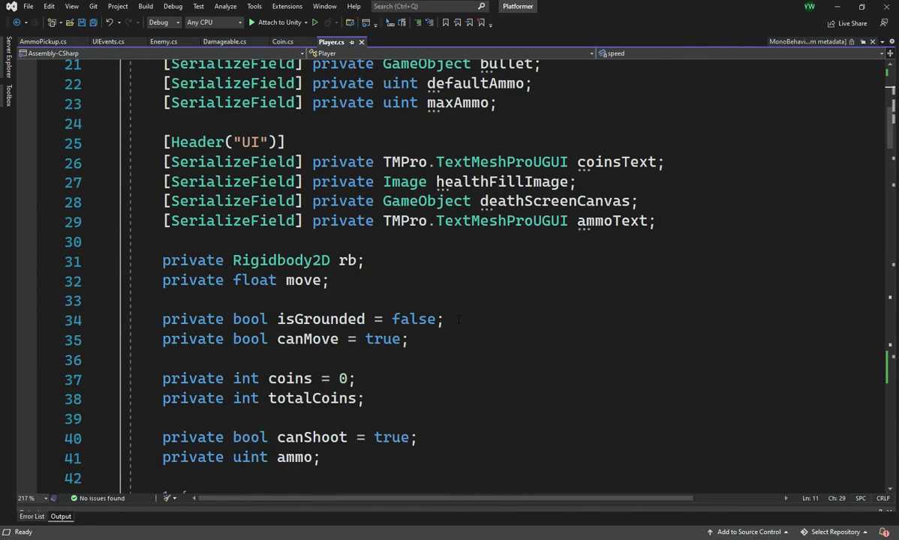
scroll(450, 330, "up", 5)
scroll(551, 327, "down", 2)
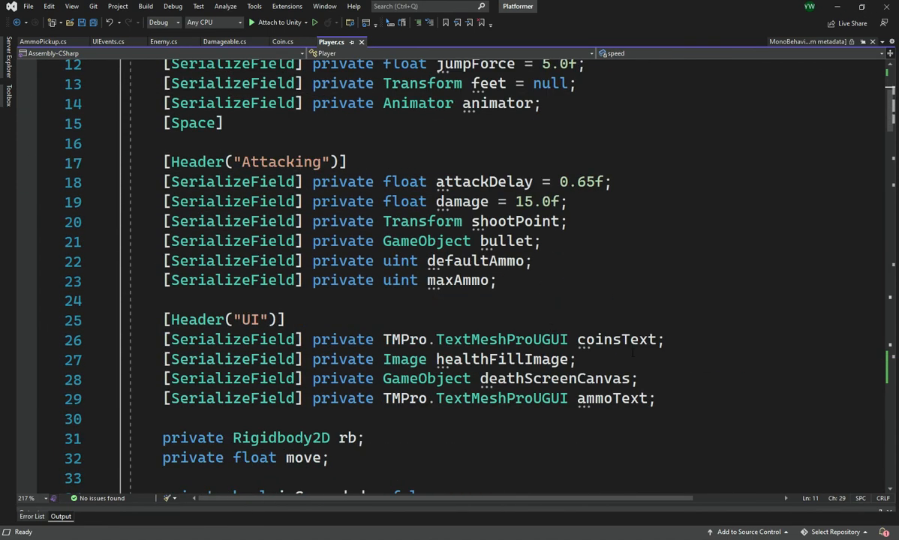
left_click(676, 402)
key("Return")
key("Return")
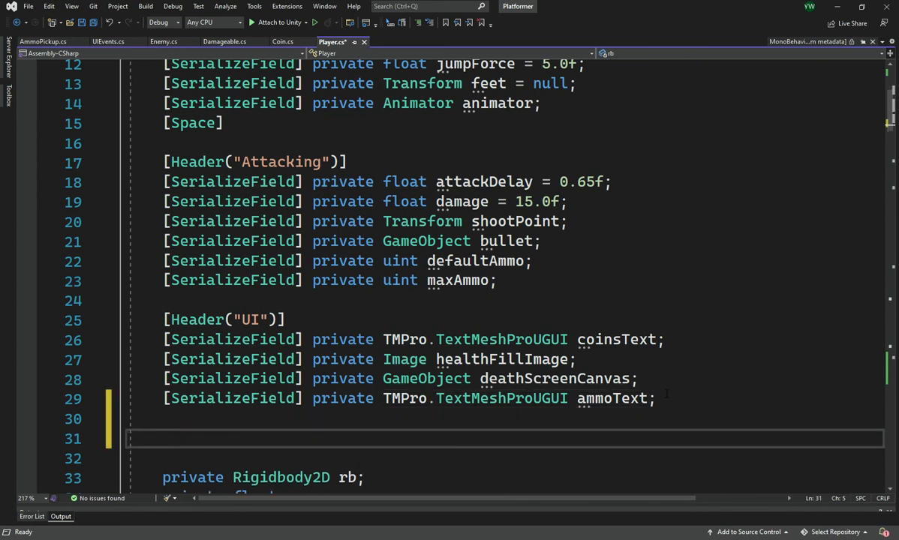
Add a [Header("Level Progression")] attribute below the UI fields.
type("[Header")
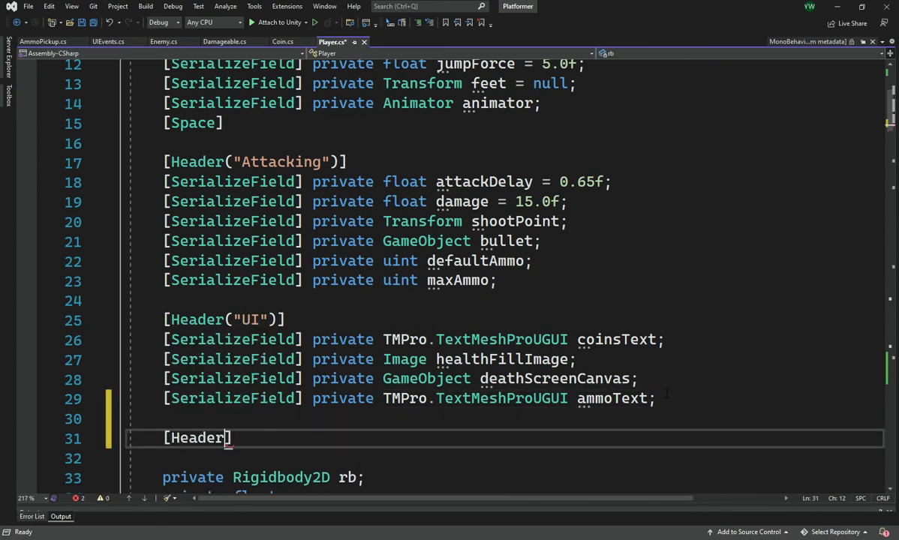
type("(\"Levels")
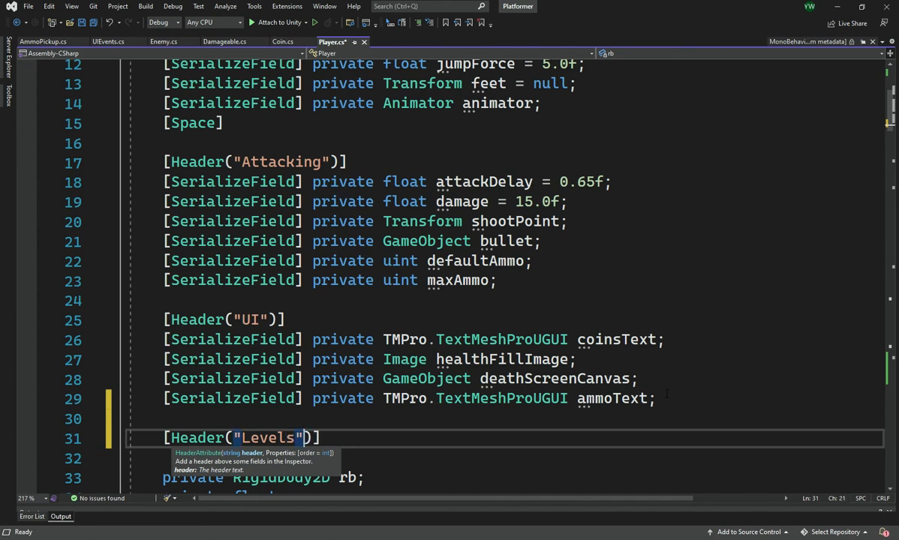
key("Escape")
key("Left")
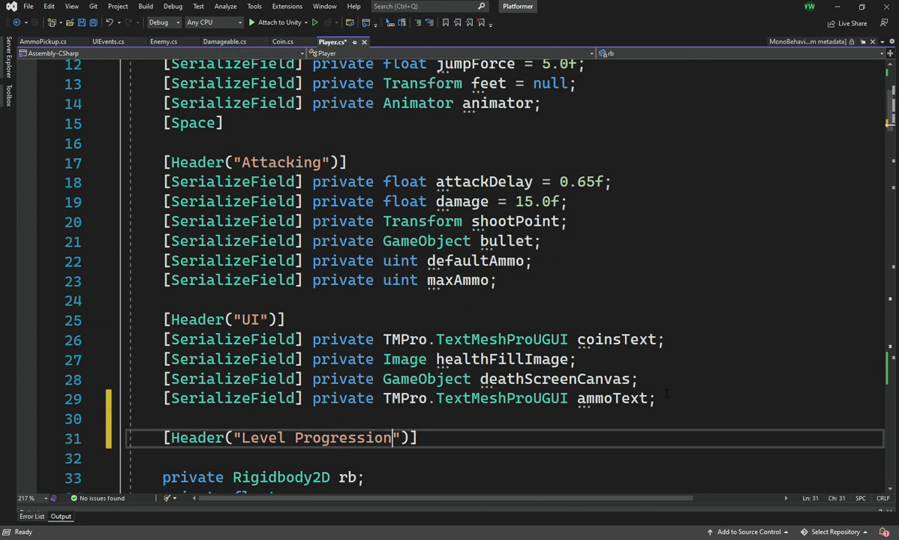
Declare [SerializeField] private GameObject portal; on the line below the Level Progression header and save Player.cs.
key("Down")
key("Return")
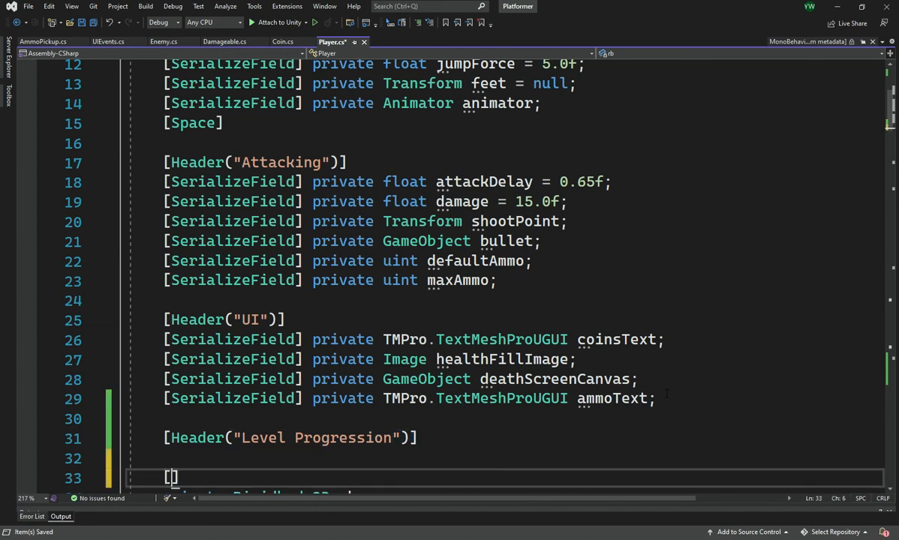
key("Up")
type("[Ser")
key("Tab")
type("] private ")
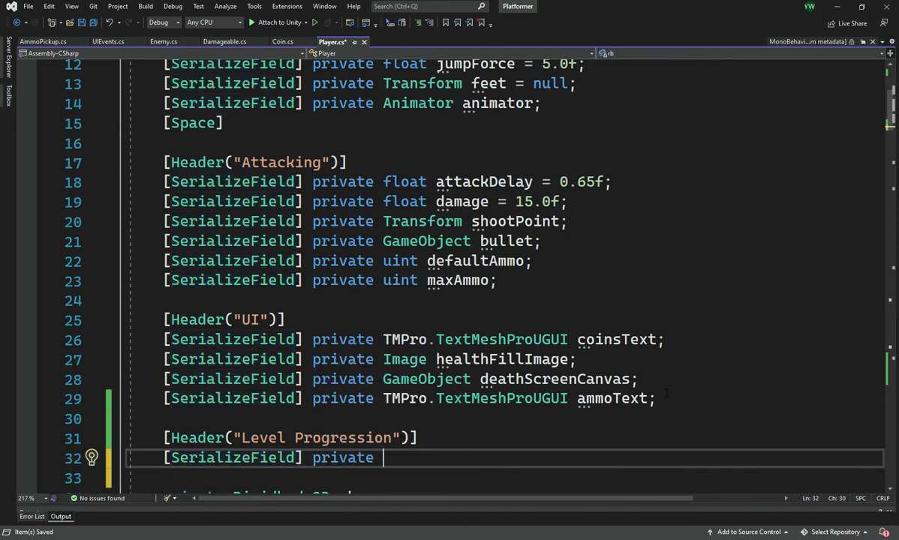
type("GameObject ")
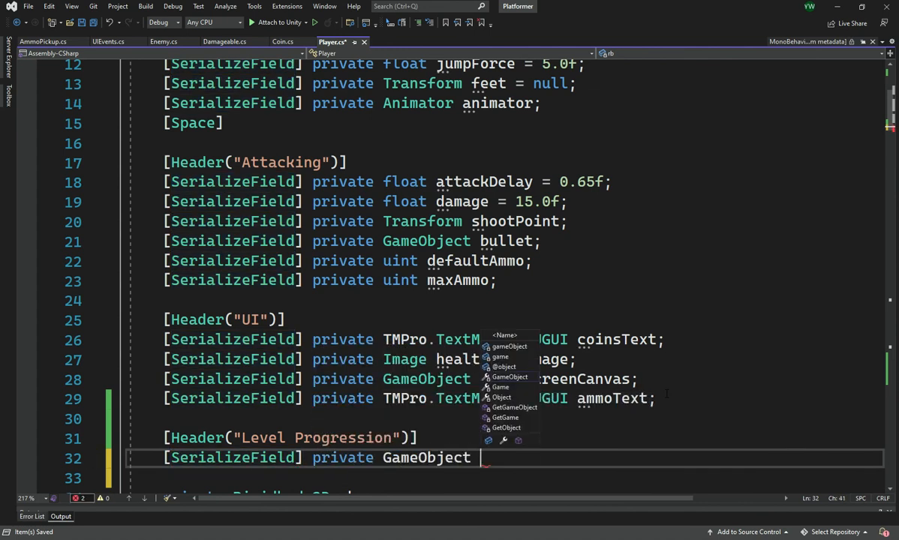
type("portal;")
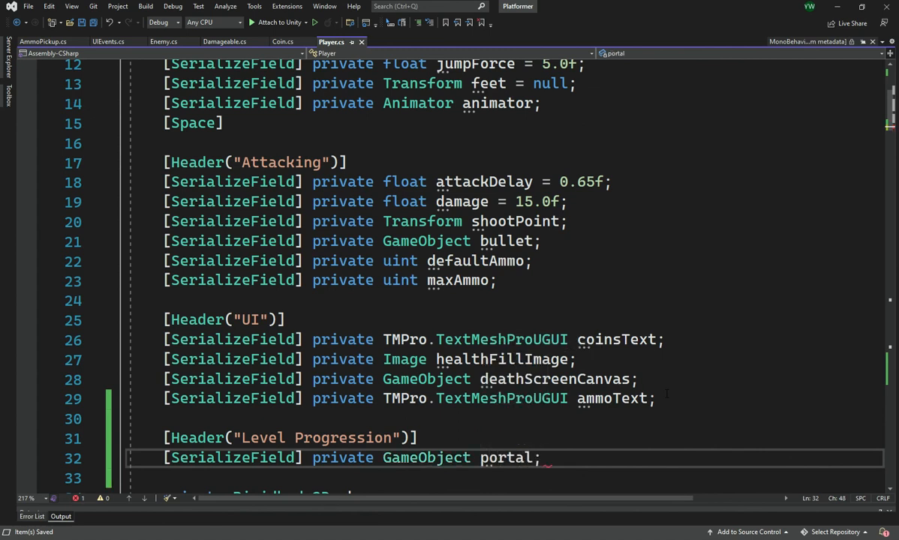
Delete the Level Progression header line above the portal field.
key("Up")
key("shift+Home")
key("shift+Home")
key("Delete")
Remove the [SerializeField] attribute from the portal declaration, leaving private GameObject portal;, and save Player.cs.
key("Delete")
key("ctrl+shift+Right")
key("ctrl+shift+Right")
key("ctrl+shift+Right")
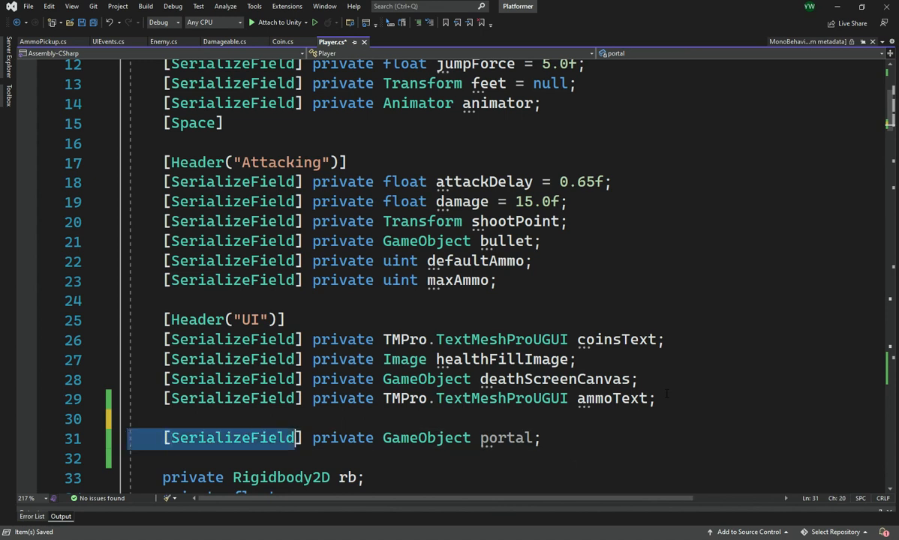
key("Delete")
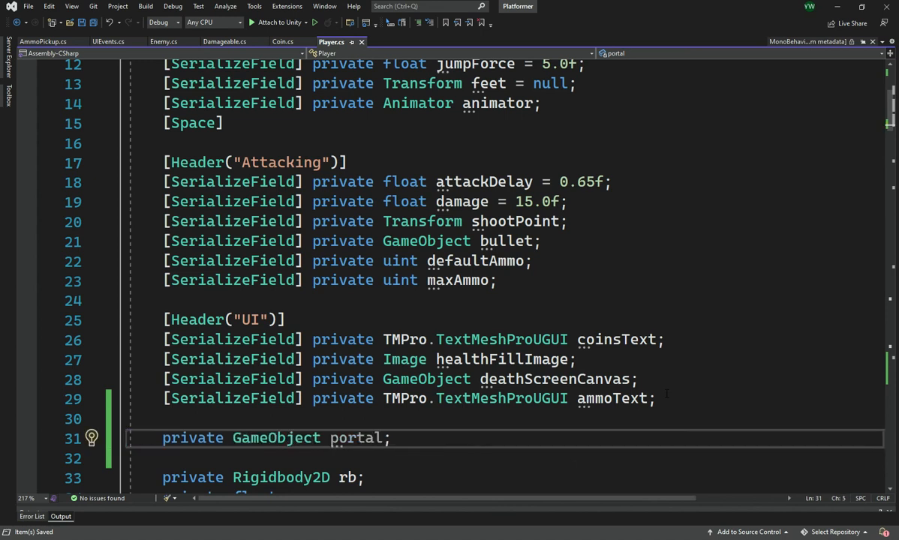
Begin a portal statement in Start(), separated by a blank line from the totalCoins assignment.
scroll(385, 279, "down", 9)
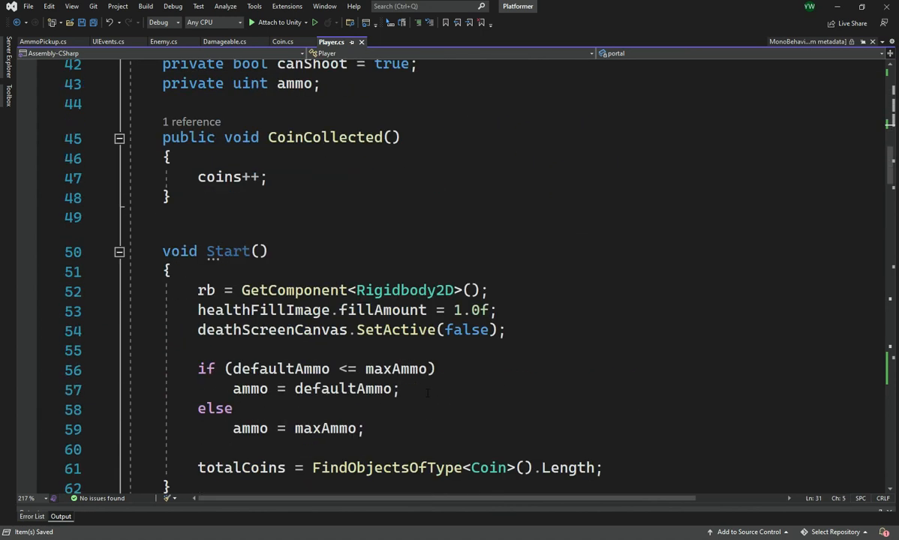
scroll(385, 279, "down", 2)
left_click(666, 407)
key("Return")
key("Return")
type("port")
key("Tab")
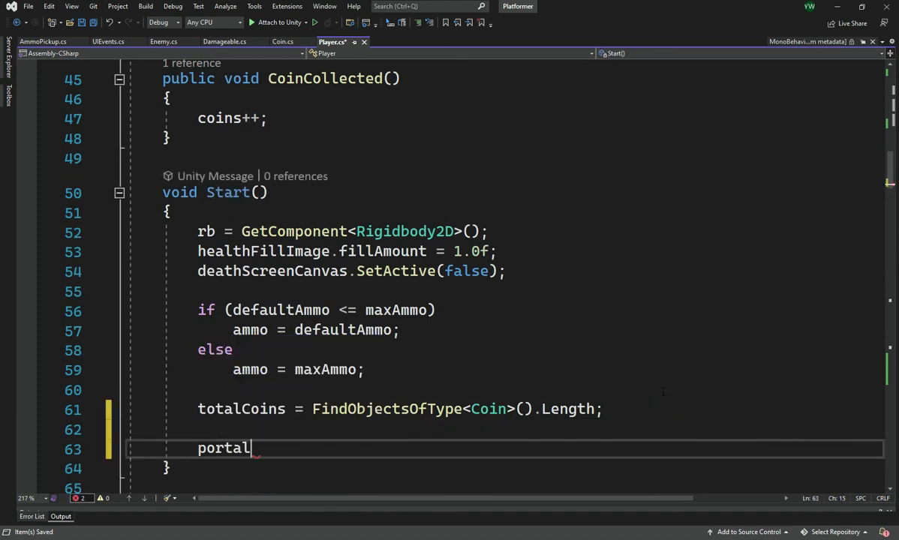
Assign GameObject.FindGameObjectWithTag("Portal") to portal in Start() and save Player.cs.
type("= Find")
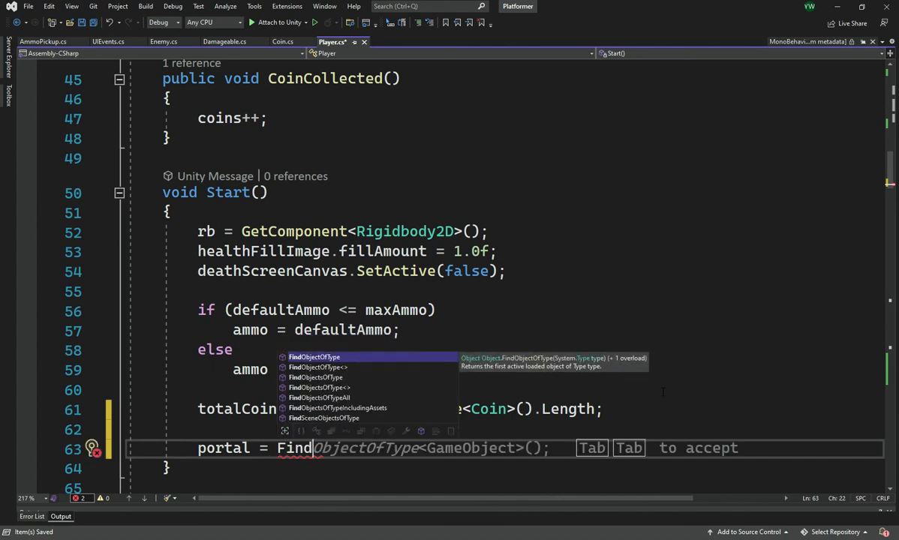
key("Down")
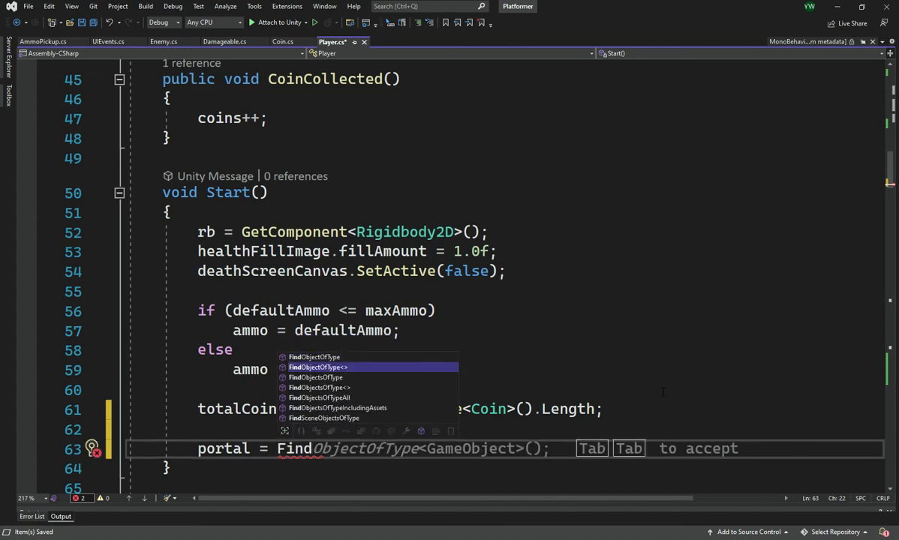
key("ctrl+shift+Left")
type("Gam")
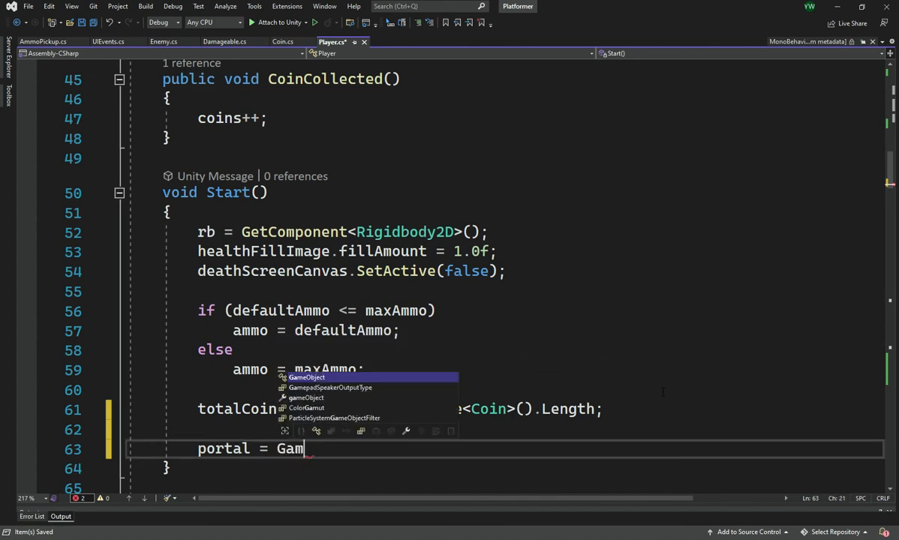
type("eObject/.Find")
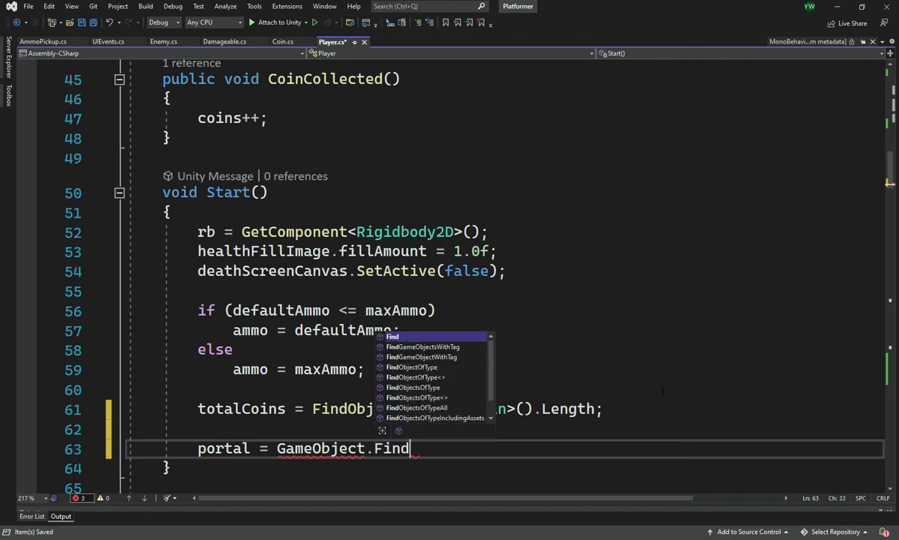
key("Down")
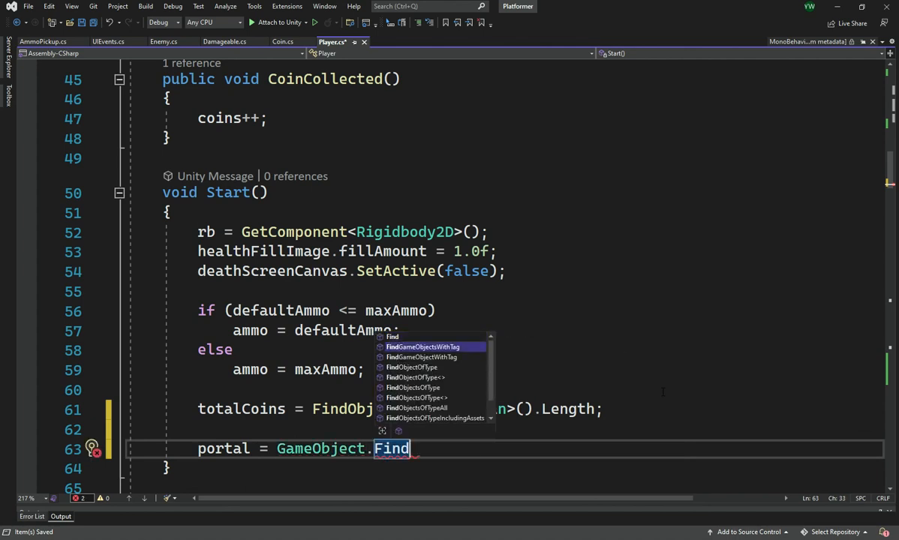
key("Down")
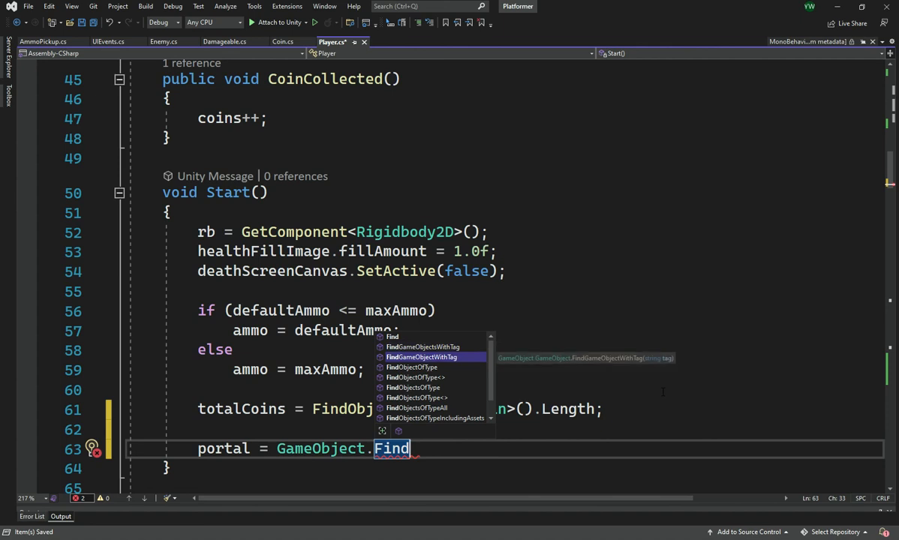
key("Tab")
type("(\"\"")
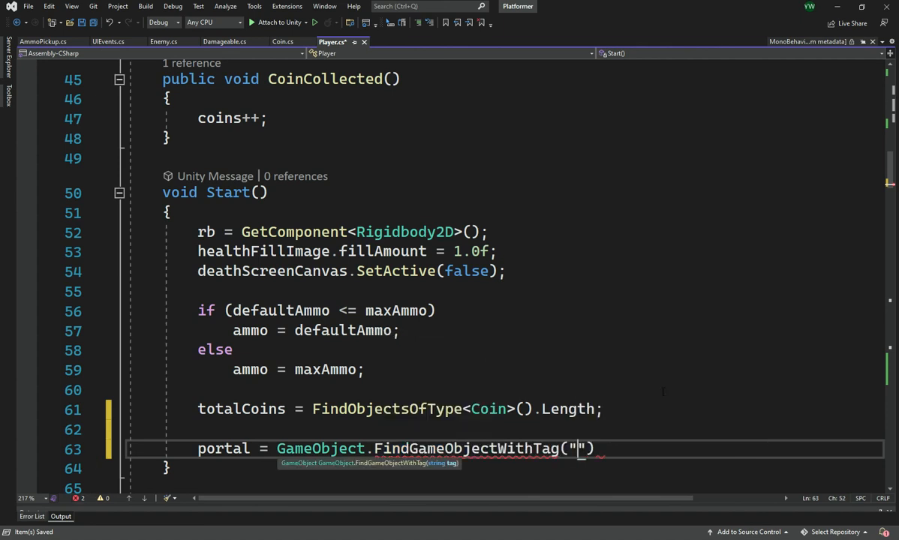
type(")")
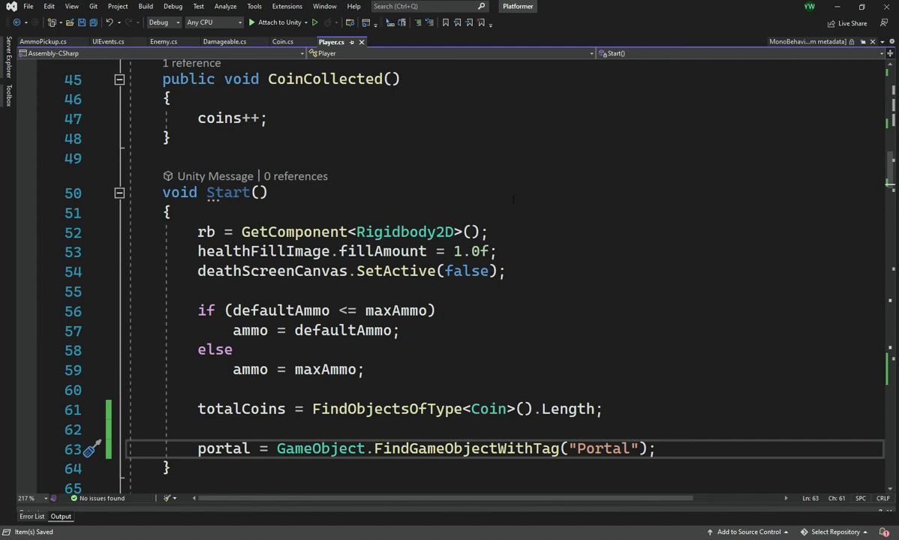
Add the condition if (portal != null) directly below the portal assignment in Start().
scroll(319, 332, "down", 1)
scroll(210, 399, "down", 15)
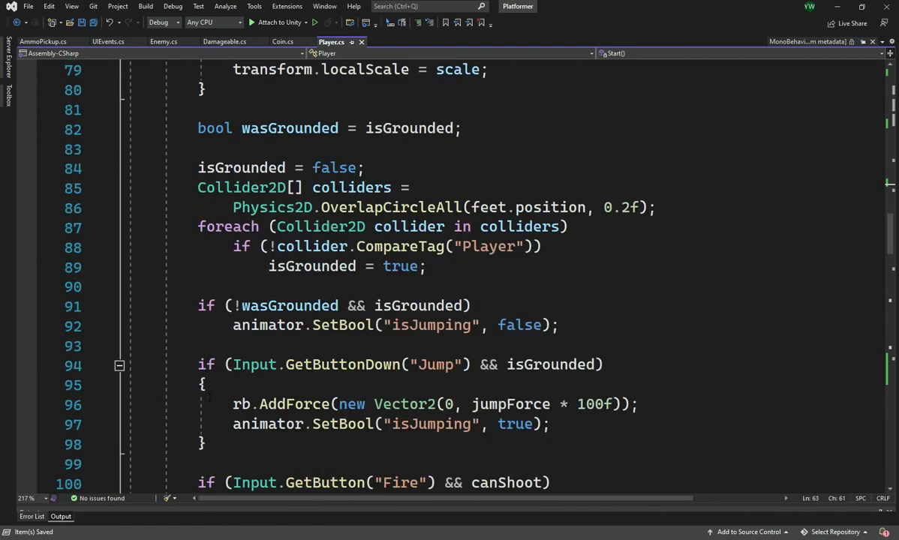
scroll(211, 400, "up", 14)
scroll(210, 400, "up", 6)
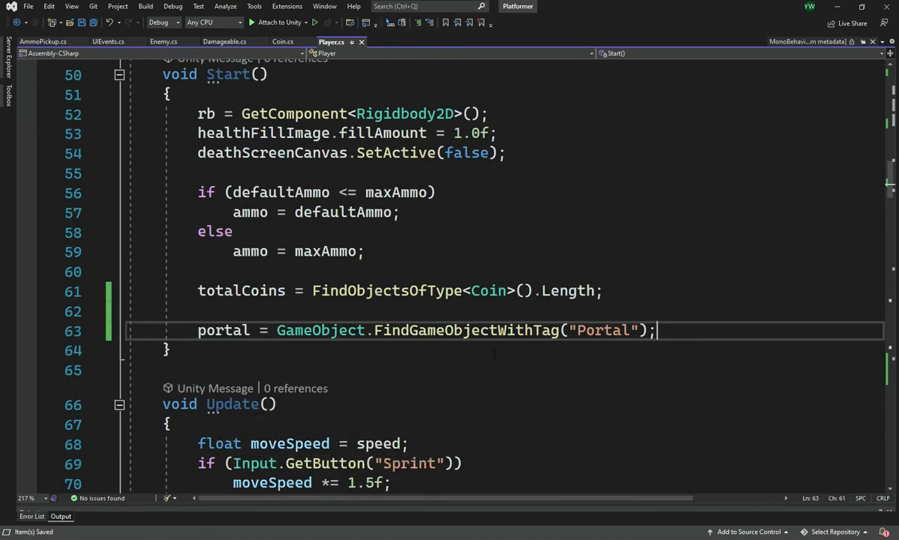
left_click(688, 324)
key("Return")
key("Return")
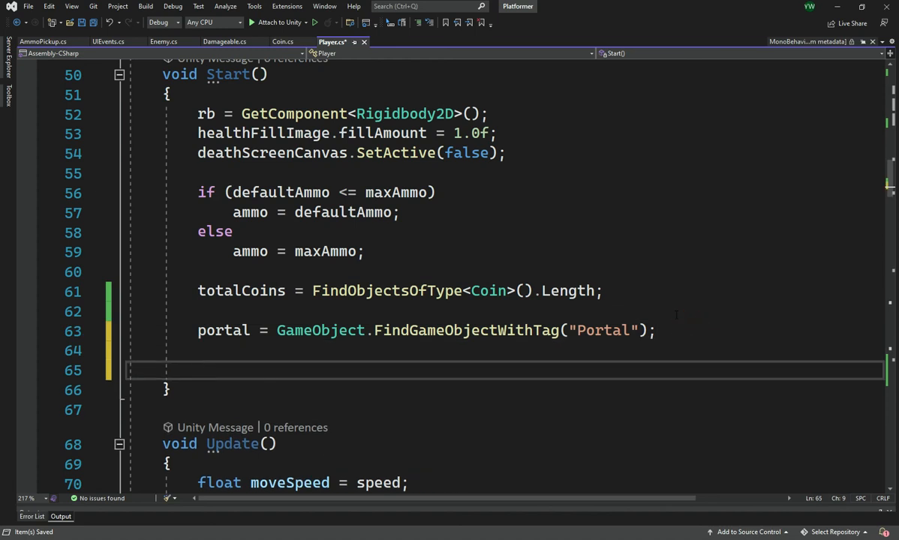
key("BackSpace")
type("if (")
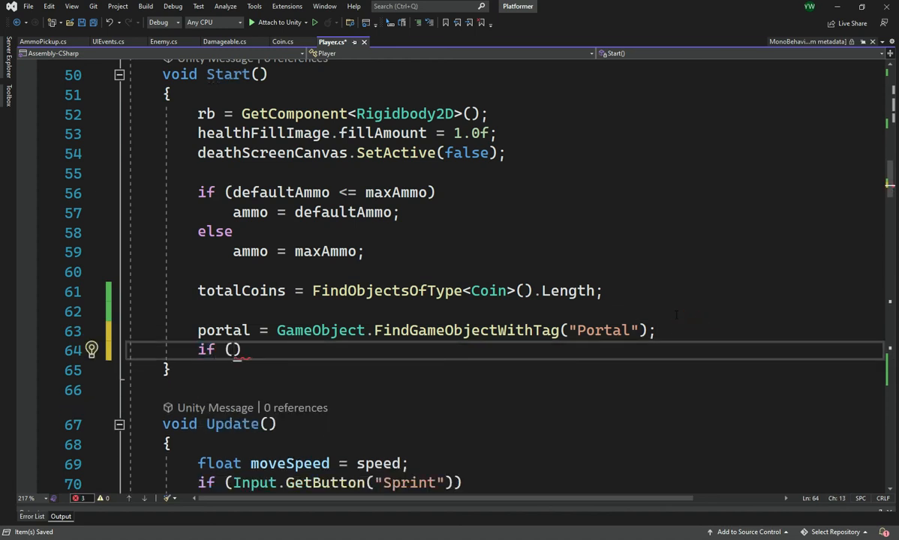
type("portal != null)")
key("Return")
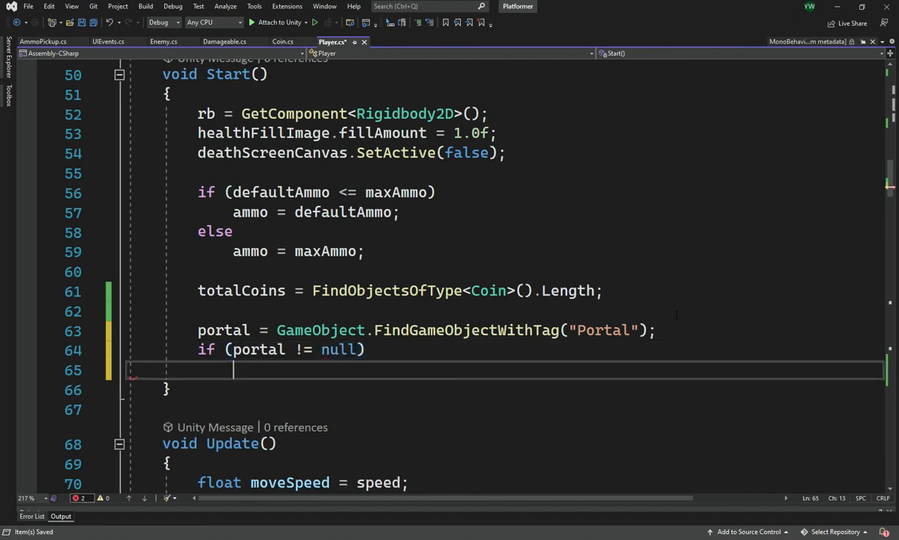
Deactivate the portal with portal.SetActive(false); under the null check in Start() and save the script.
type("portal")
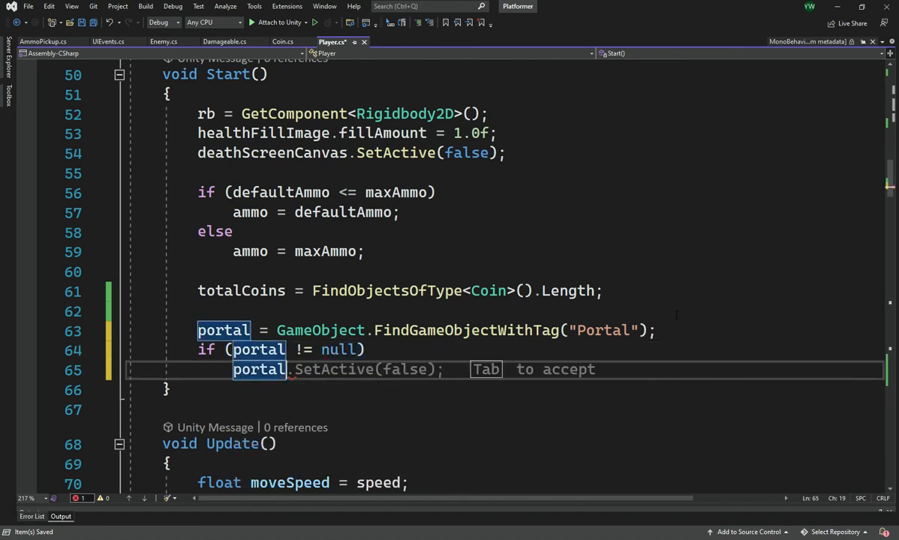
type(".S")
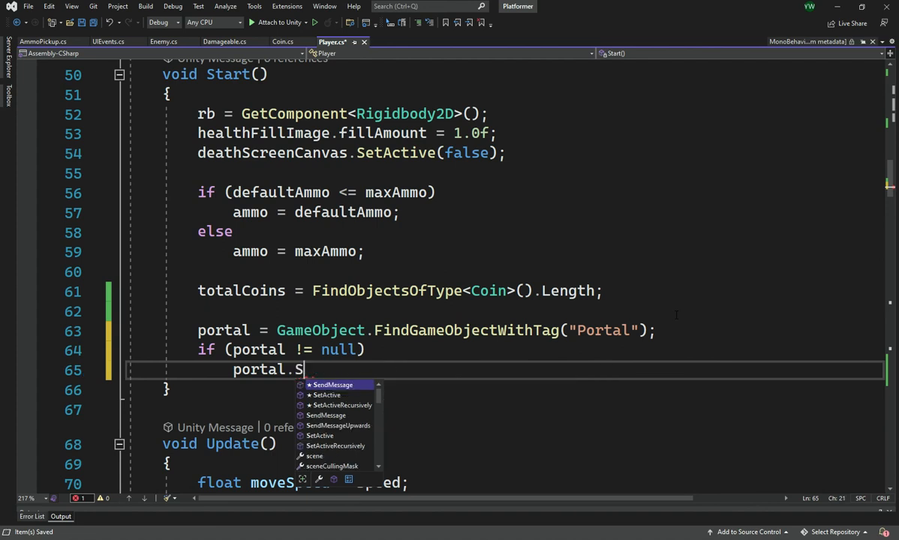
key("Down")
key("Tab")
key("Tab")
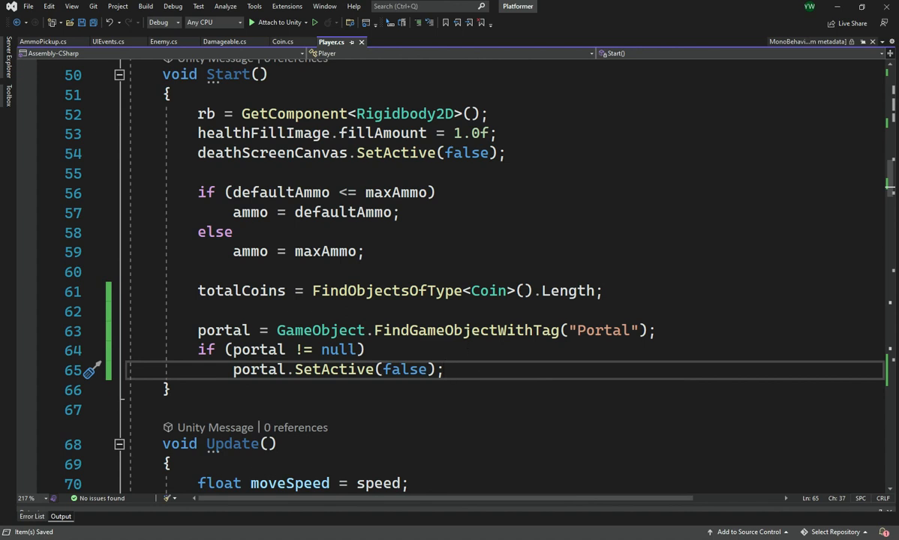
Add the condition if (coins >= totalCoins) below coins++ in the CoinCollected() method.
scroll(447, 311, "down", 20)
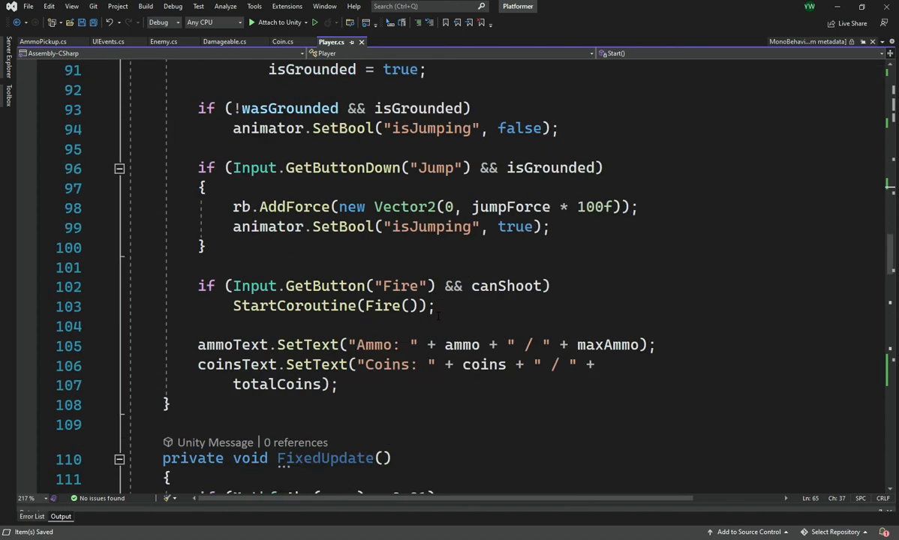
scroll(438, 316, "up", 2)
scroll(438, 316, "down", 10)
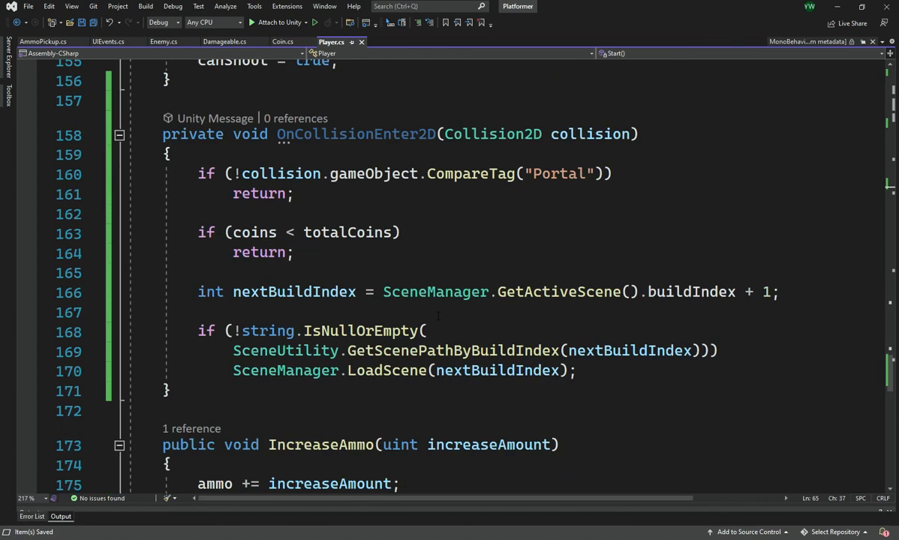
scroll(445, 307, "up", 20)
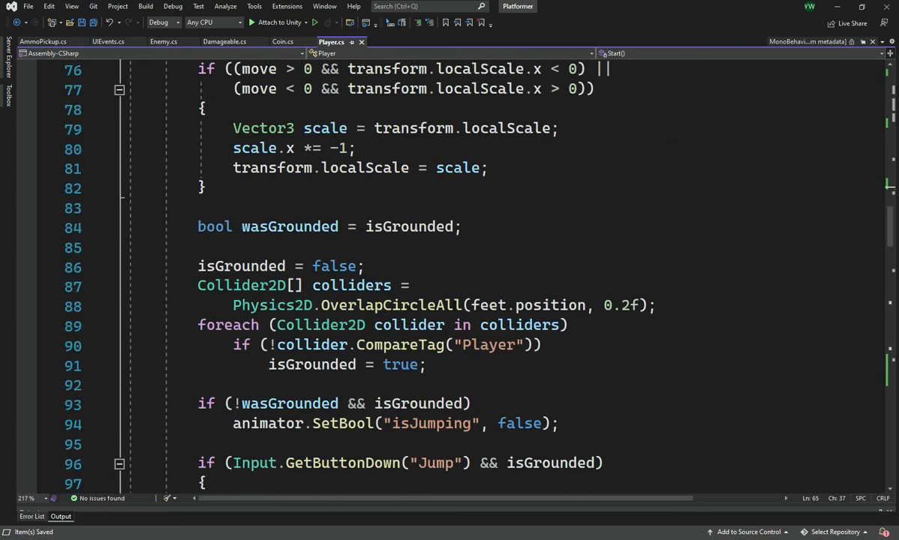
scroll(453, 306, "up", 9)
scroll(423, 316, "down", 3)
left_click(354, 247)
key("Return")
key("ctrl+z")
left_click(354, 235)
key("Return")
type("if ")
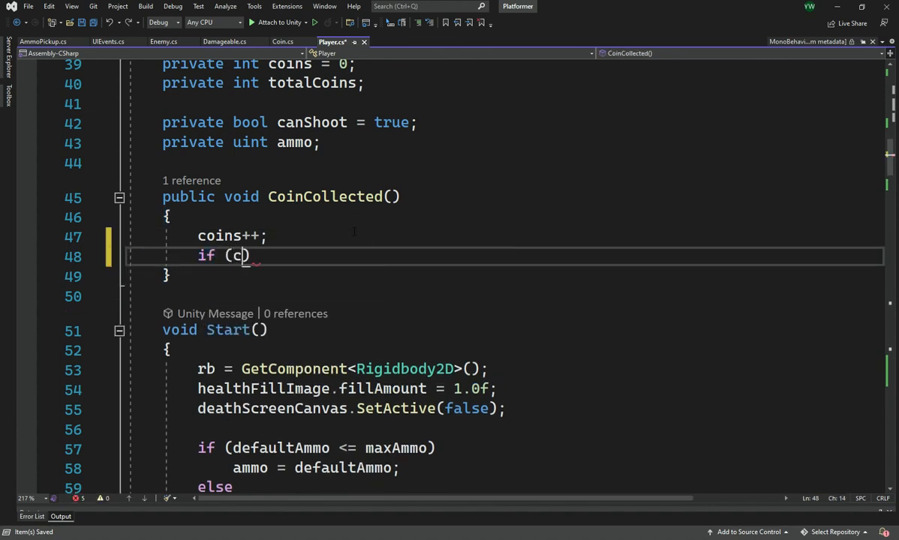
type("(c")
type("oins ")
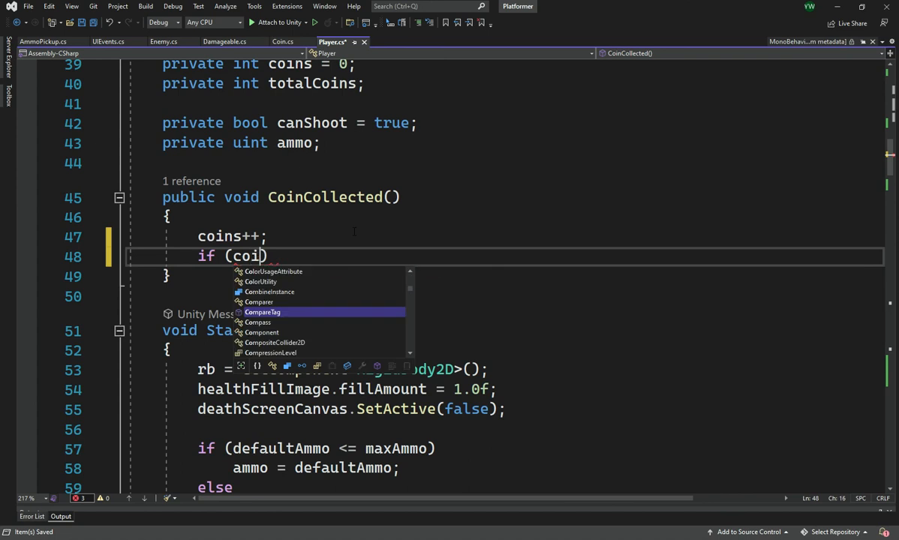
type(">= ")
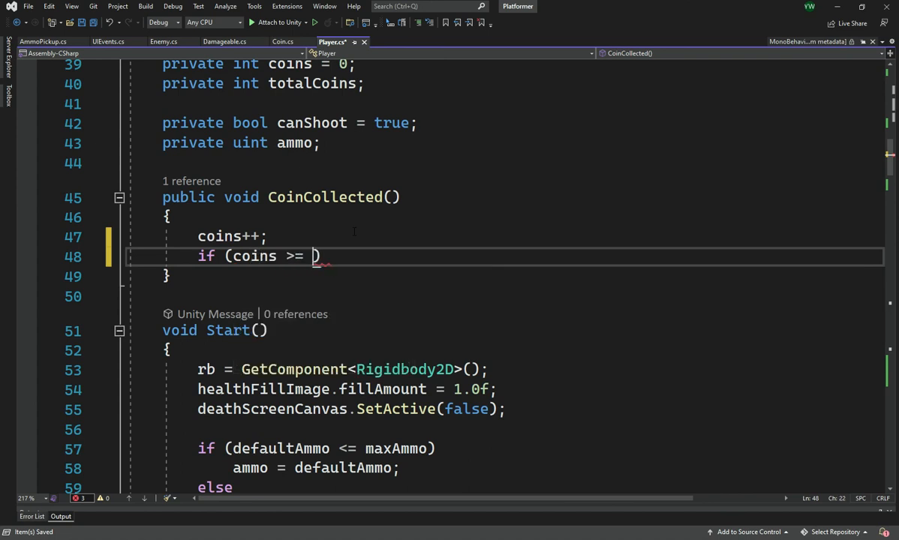
type("ot")
key("Tab")
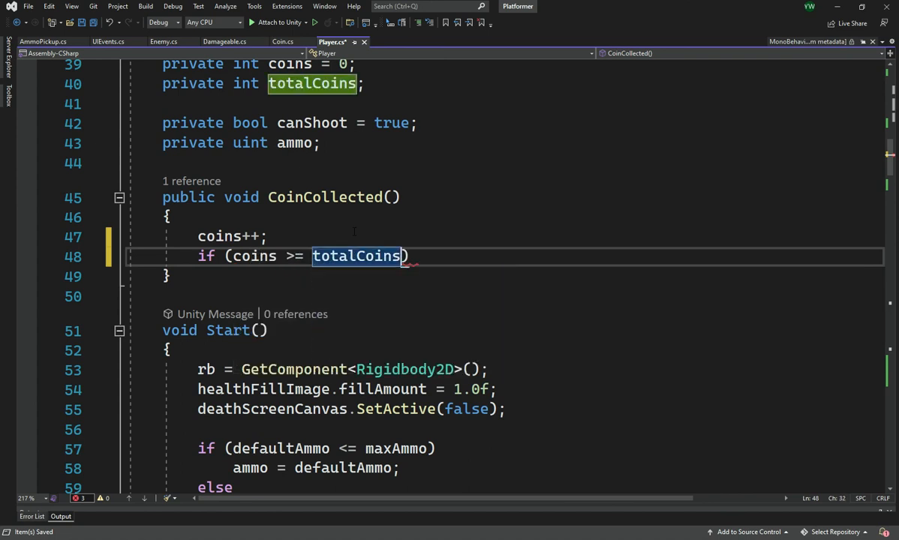
key("Return")
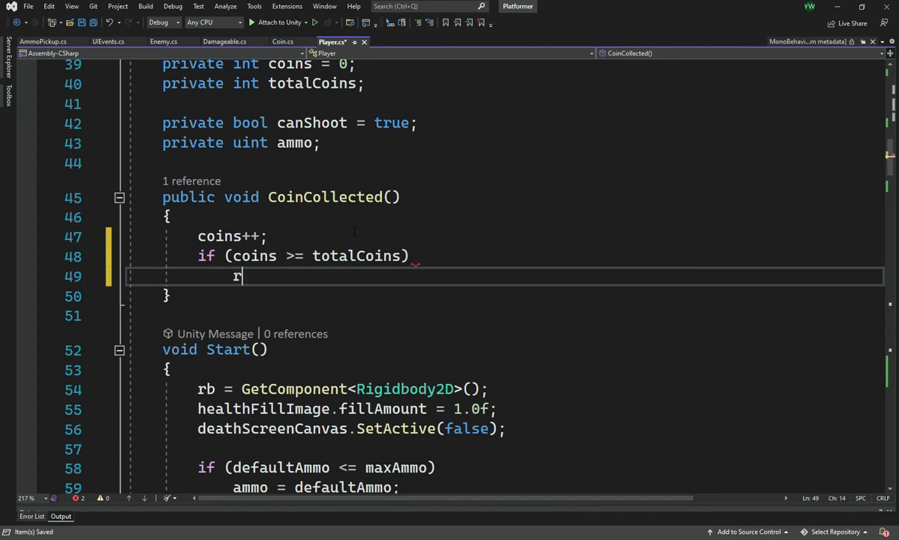
Extend the coin check in CoinCollected() with && portal != null on a new line inside the condition.
key("BackSpace")
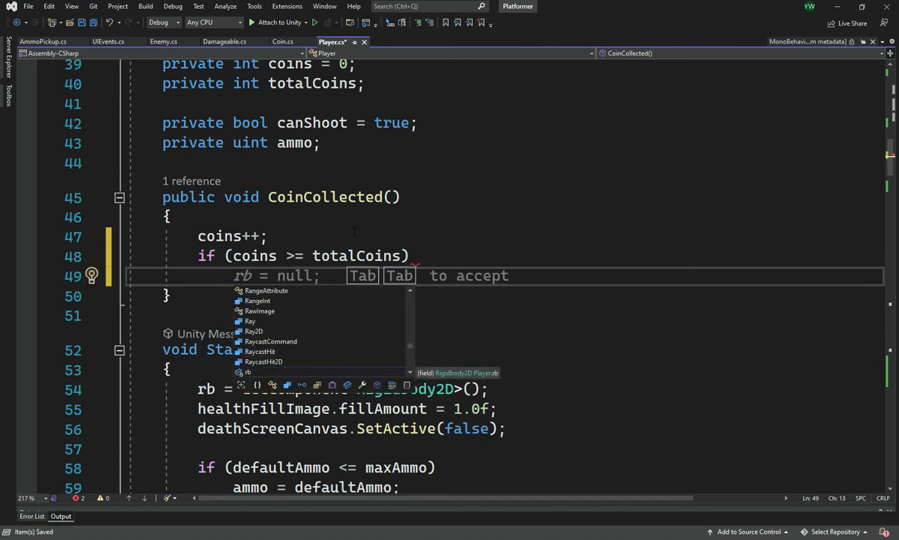
type("po")
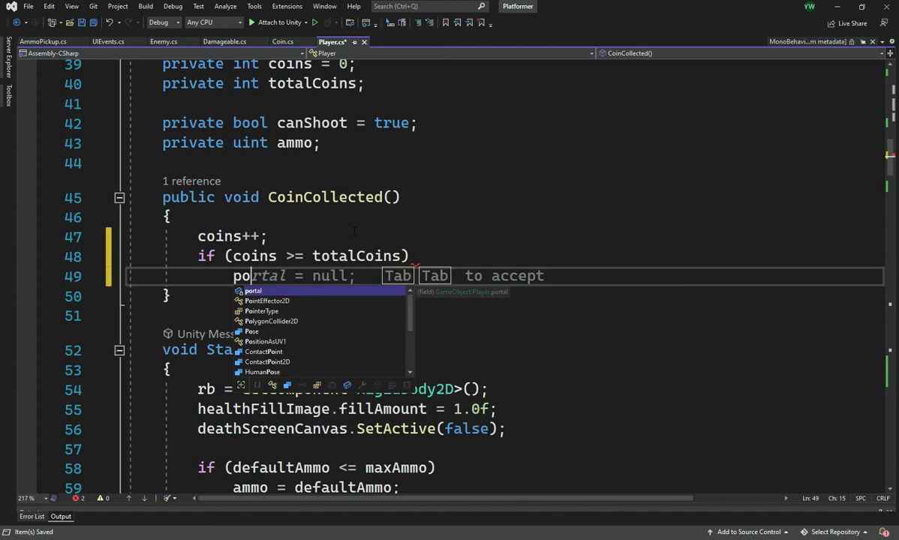
key("BackSpace")
left_click(402, 256)
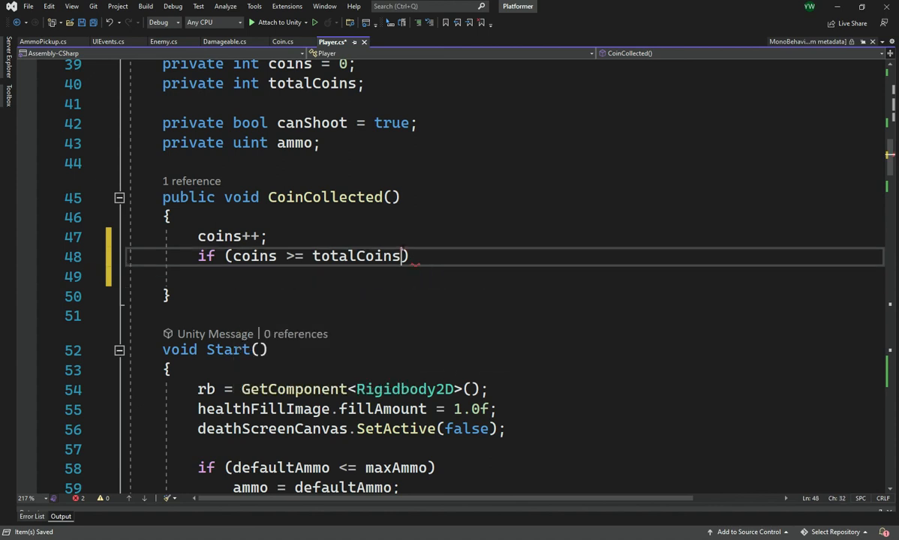
key("Return")
type("&&")
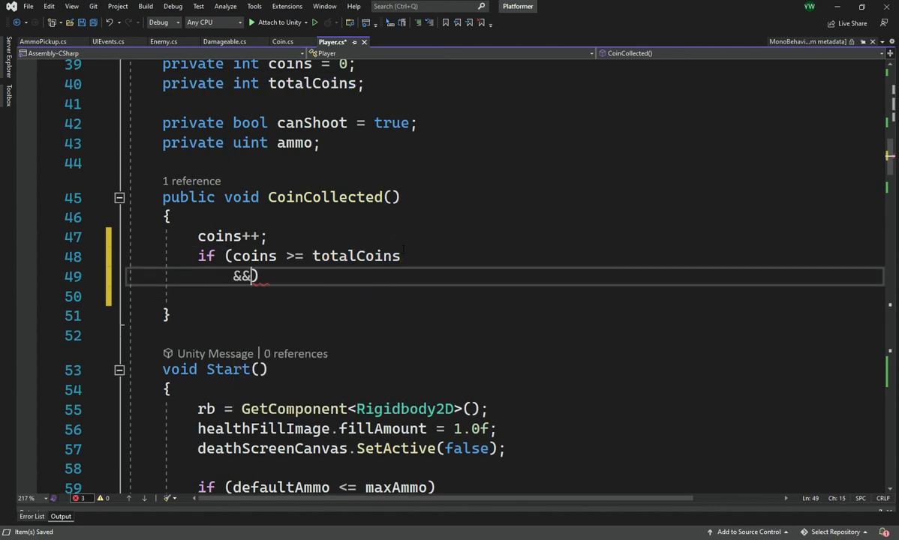
type(" portal != null")
Activate the portal with portal.SetActive(true); as the body of the CoinCollected() condition and save Player.cs.
key("Return")
type("portal.S")
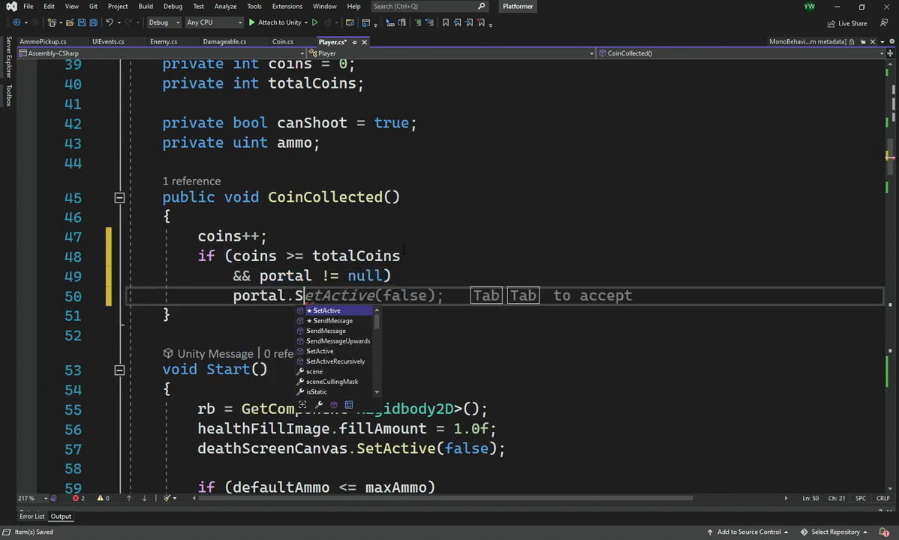
key("Tab")
key("Tab")
type("true")
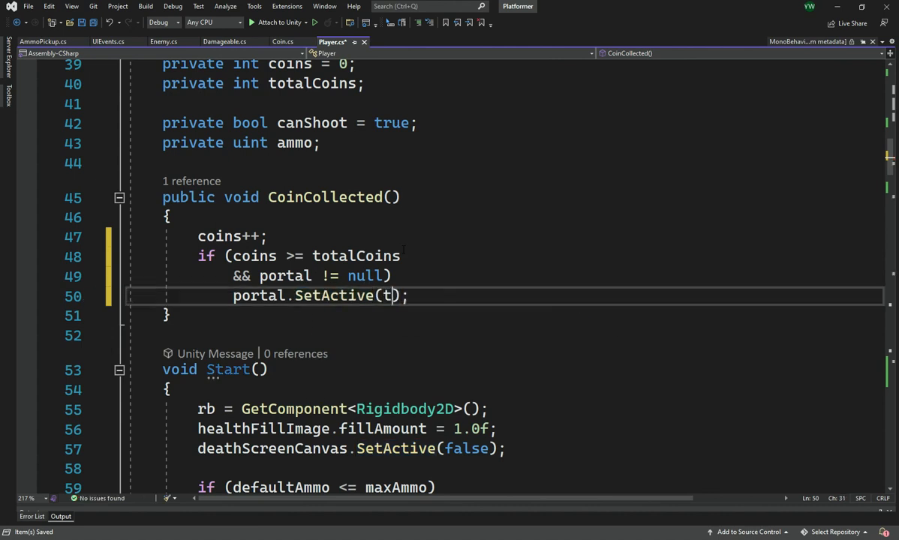
key("Escape")
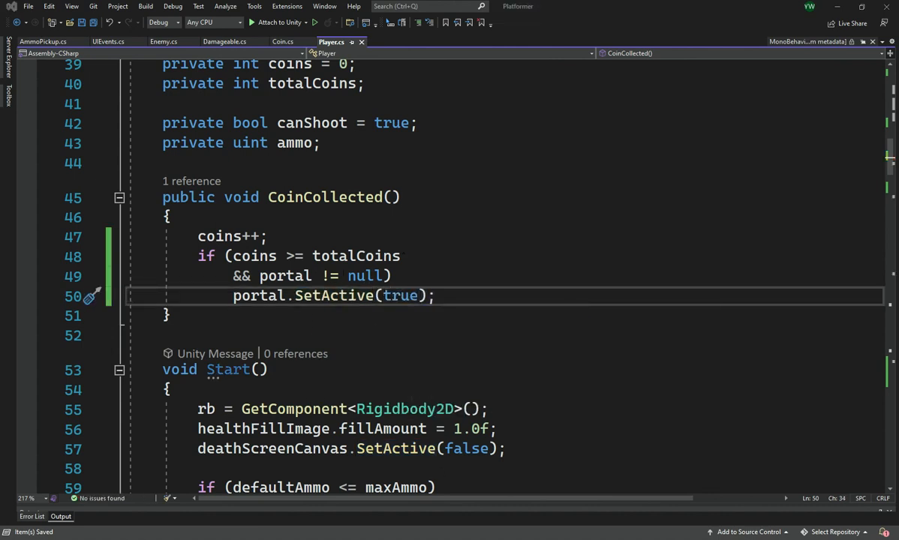
Switch to Unity, move the Portal beside the level's far left wall, and place Coin_4 just to the right of it.
key("alt+Tab")
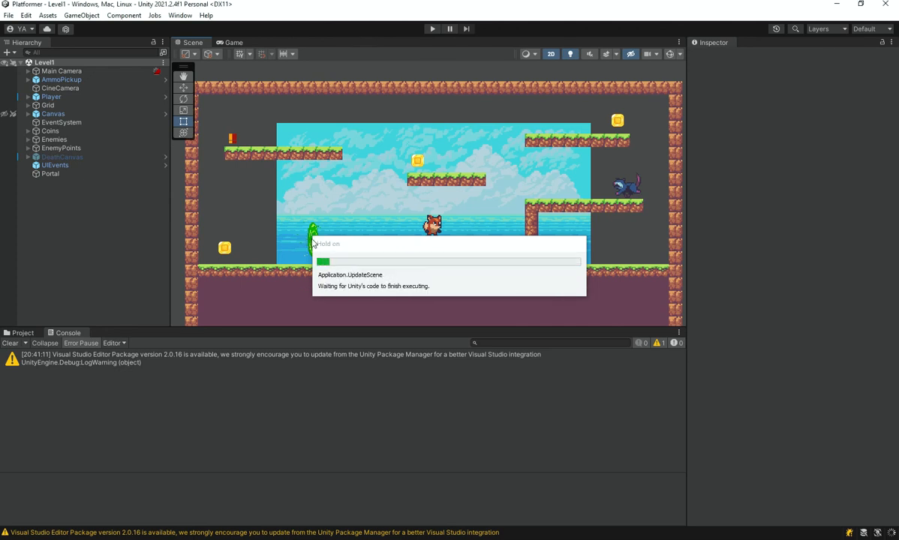
left_click(315, 243)
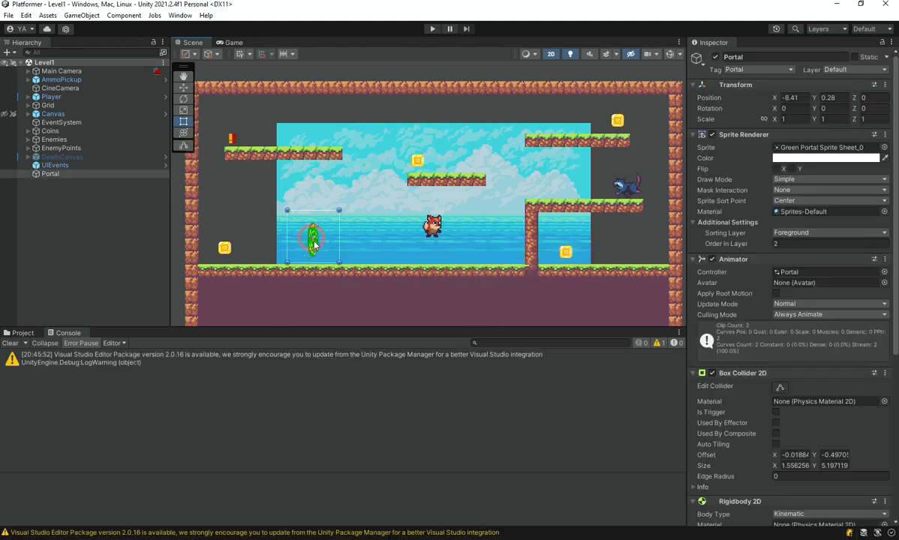
left_click(223, 248)
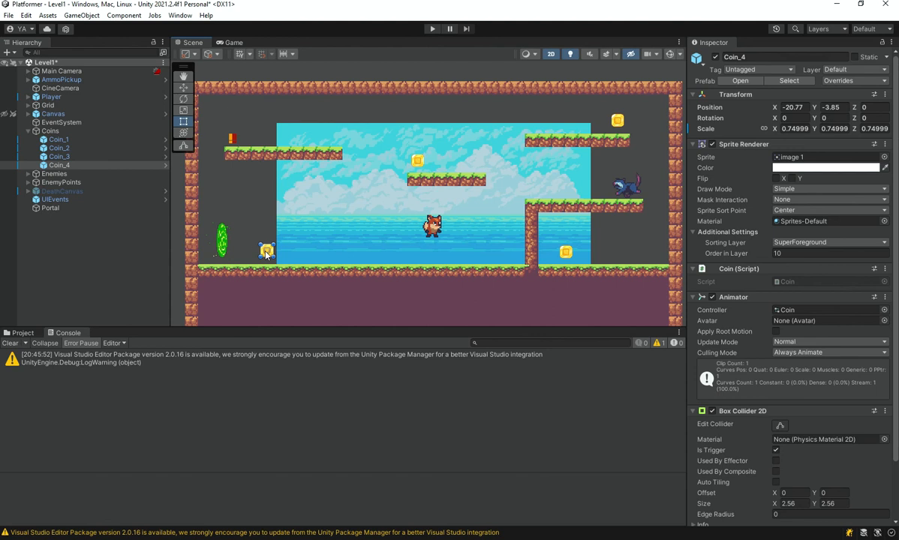
left_click_drag(266, 248, 265, 250)
Play-test Level1 by shooting the enemy and collecting the first two coins.
left_click(431, 29)
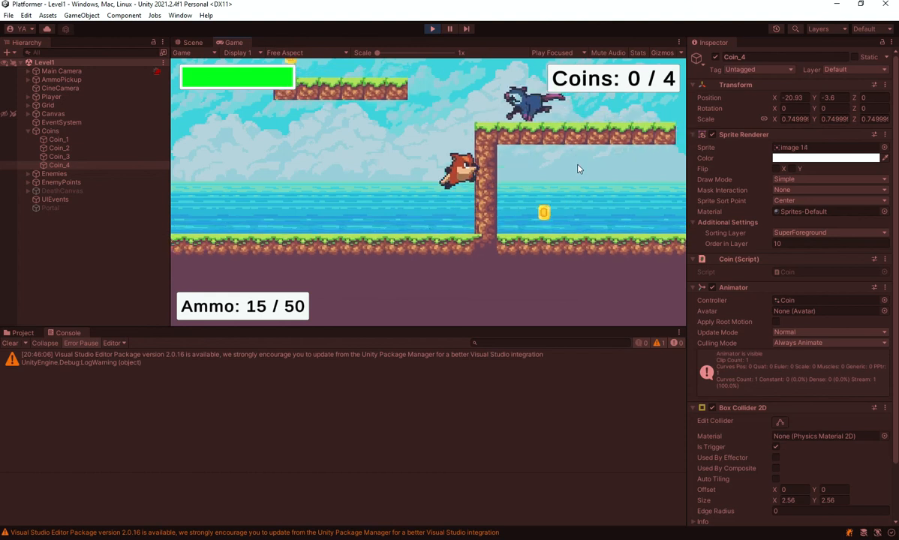
key("a")
key("d")
left_click(622, 249)
left_click(581, 263)
key("d")
key("space")
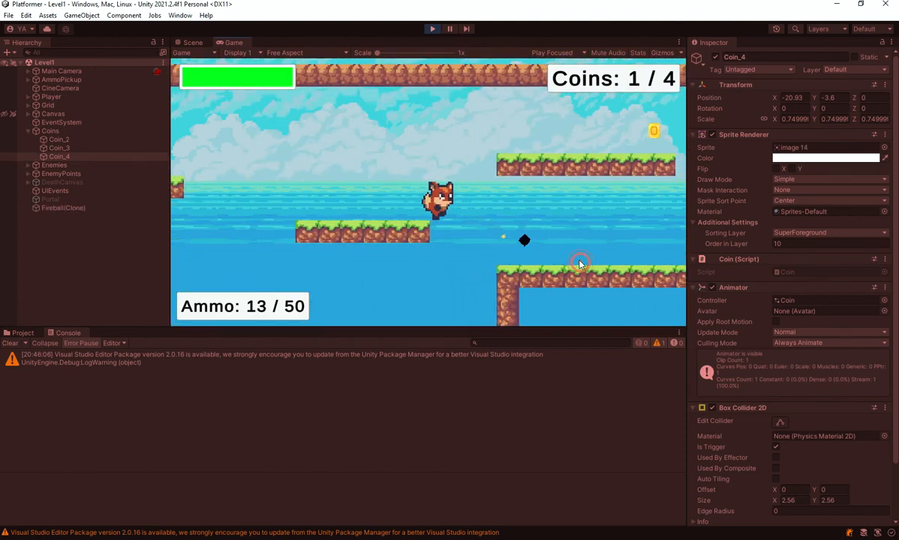
key("a")
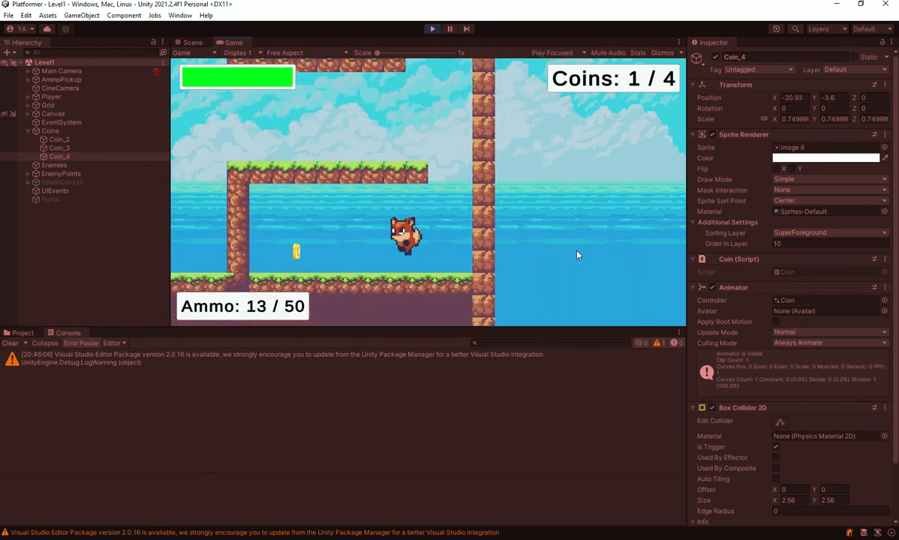
key("d")
key("space")
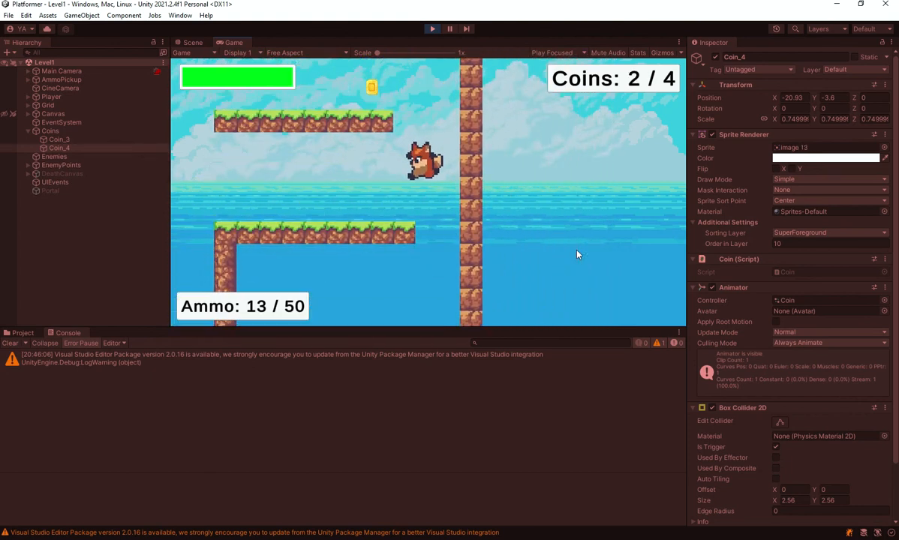
Collect the remaining two coins in Level1 and walk the player into the portal to test the level change.
key("d")
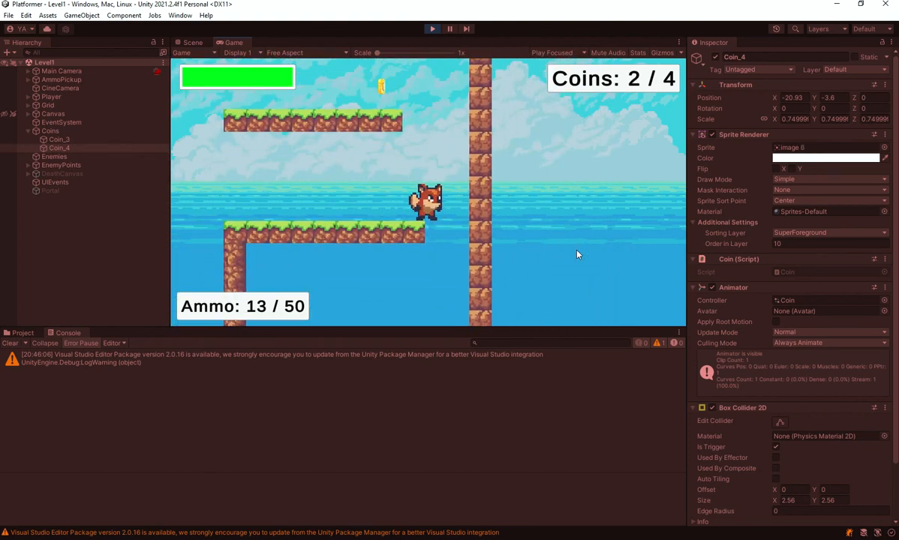
key("a")
key("d")
key("space")
key("space")
key("a")
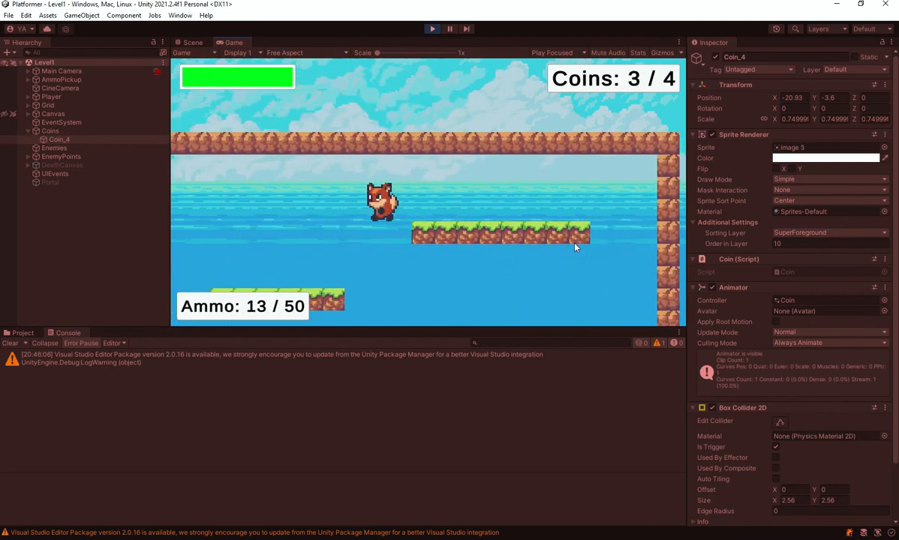
key("d")
key("space")
key("a")
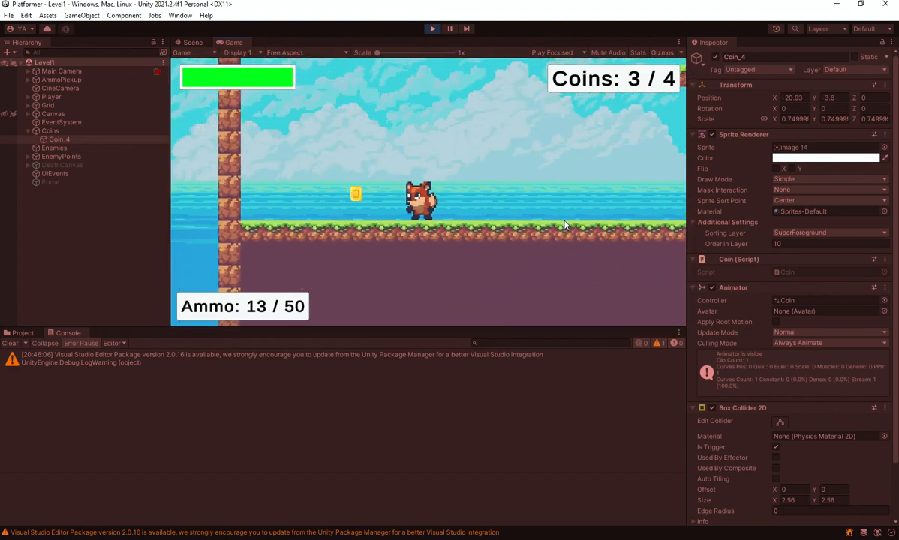
key("a")
key("a")
key("a")
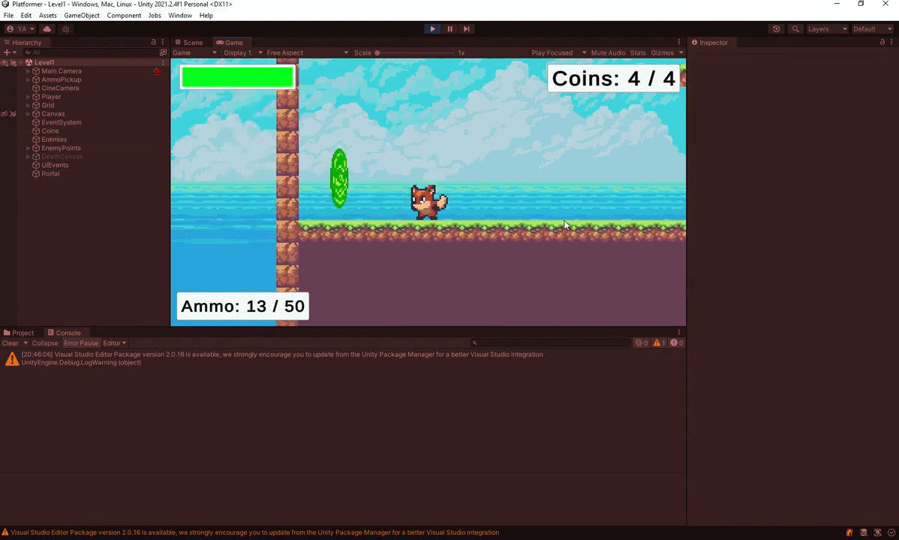
key("a")
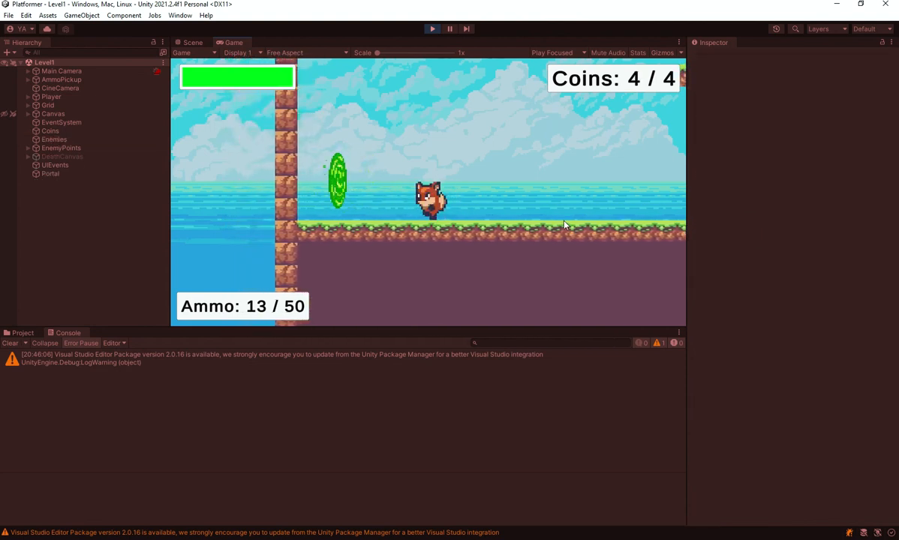
key("a")
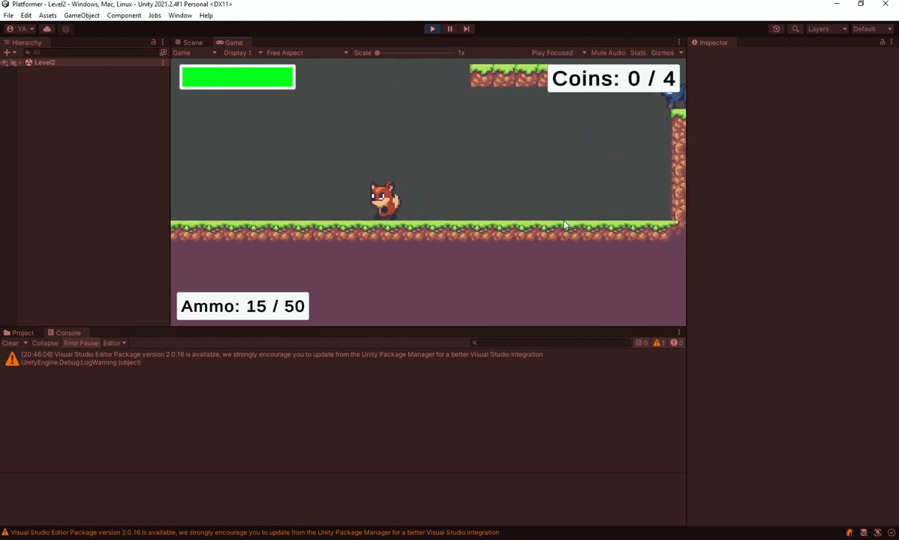
Collect all four coins in Level2 to test the portal's activation there.
key("d")
key("space")
key("a")
key("space")
key("d")
key("d")
key("space")
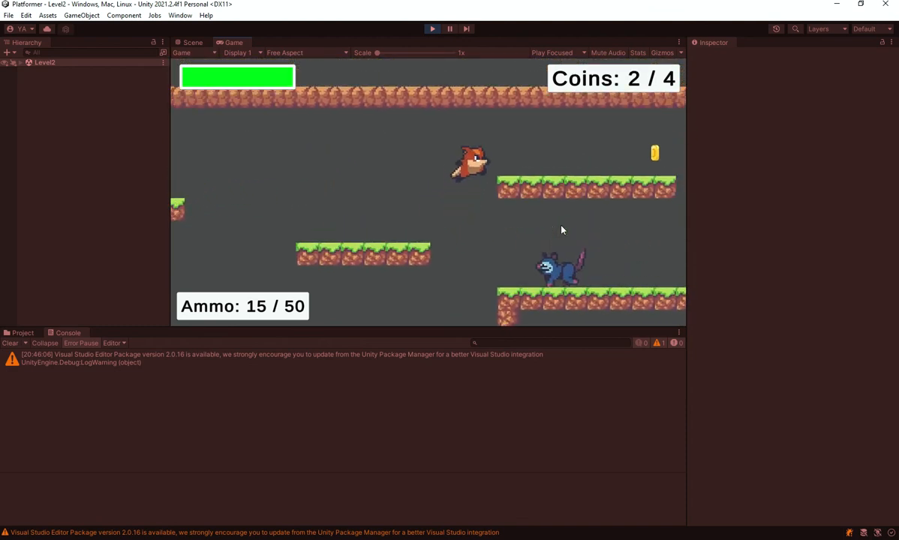
key("a")
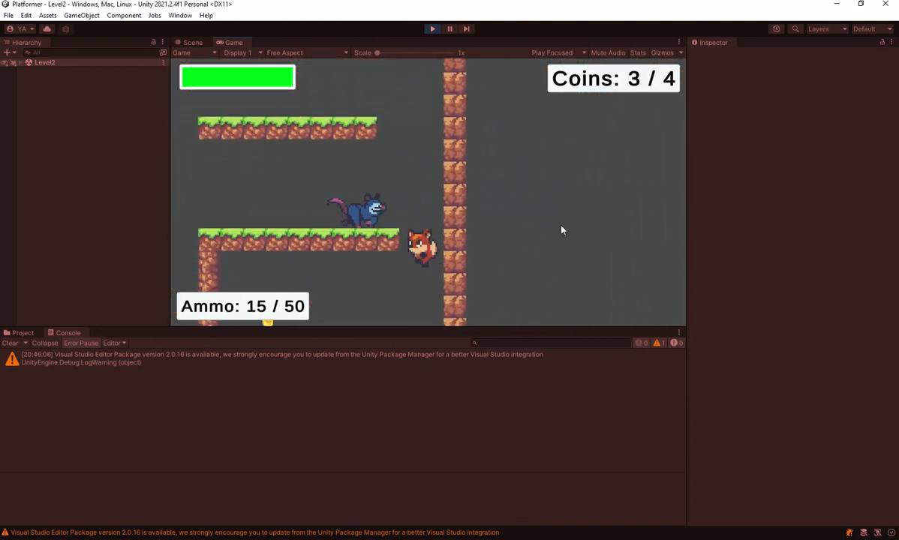
key("d")
key("space")
key("a")
key("d")
left_click(371, 175)
key("space")
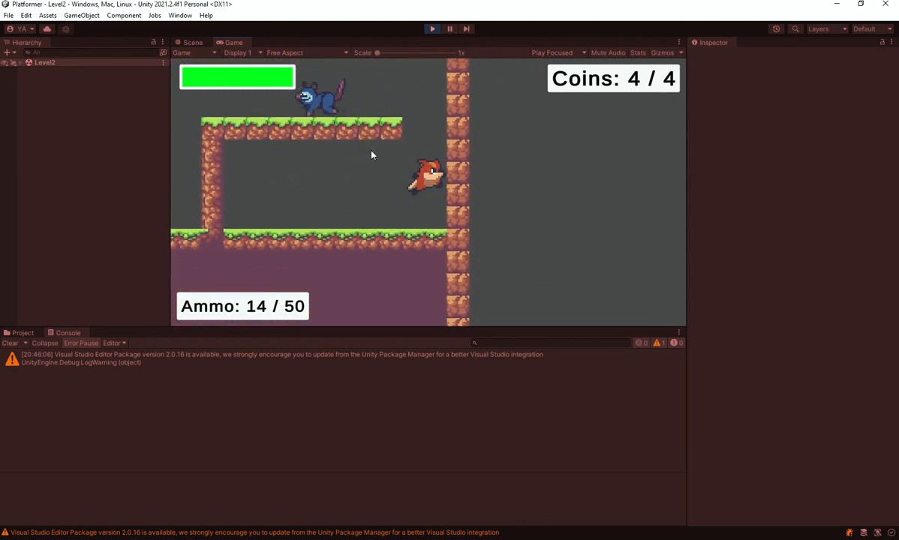
Bring the player back across Level2 to its portal, test contact with it, and stop the play test.
key("a")
key("space")
key("a")
key("a")
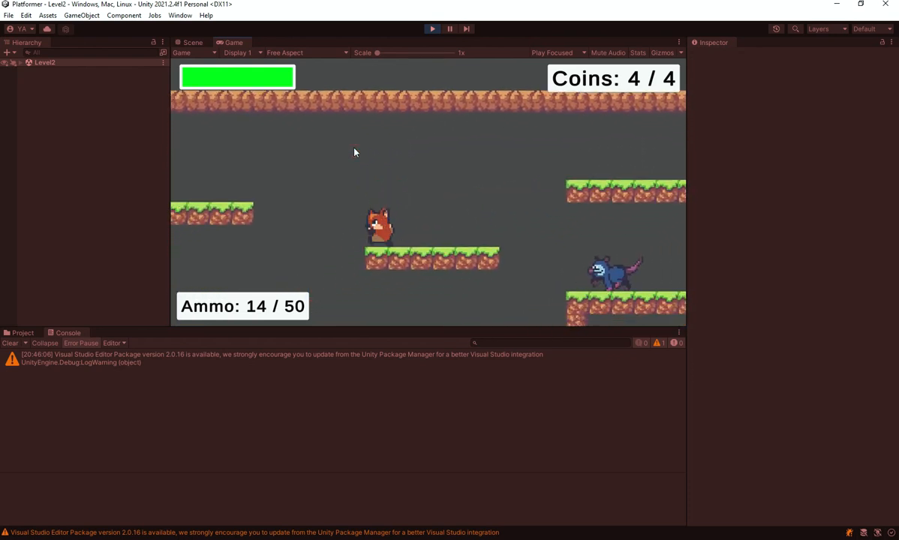
key("d")
key("space")
key("a")
key("d")
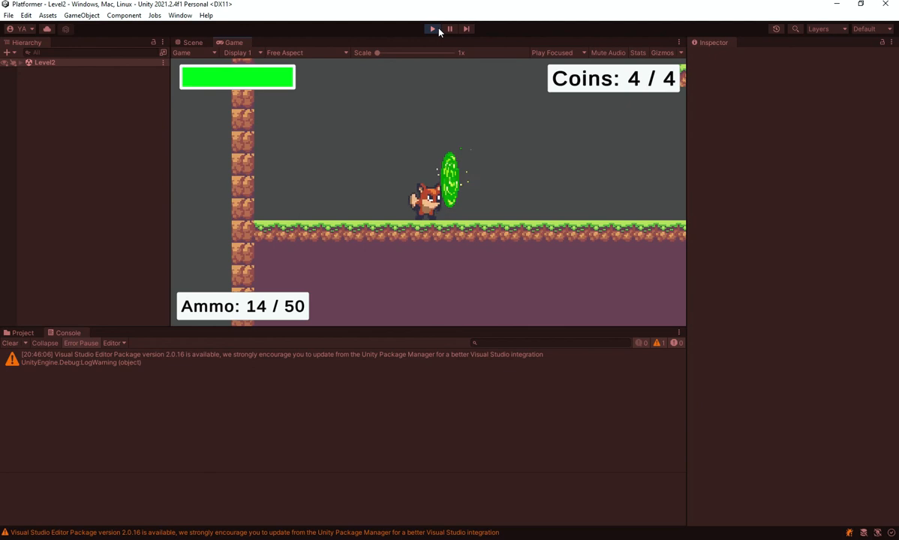
left_click(433, 29)
scroll(450, 240, "down", 2)
middle_click_drag(450, 241, 470, 206)
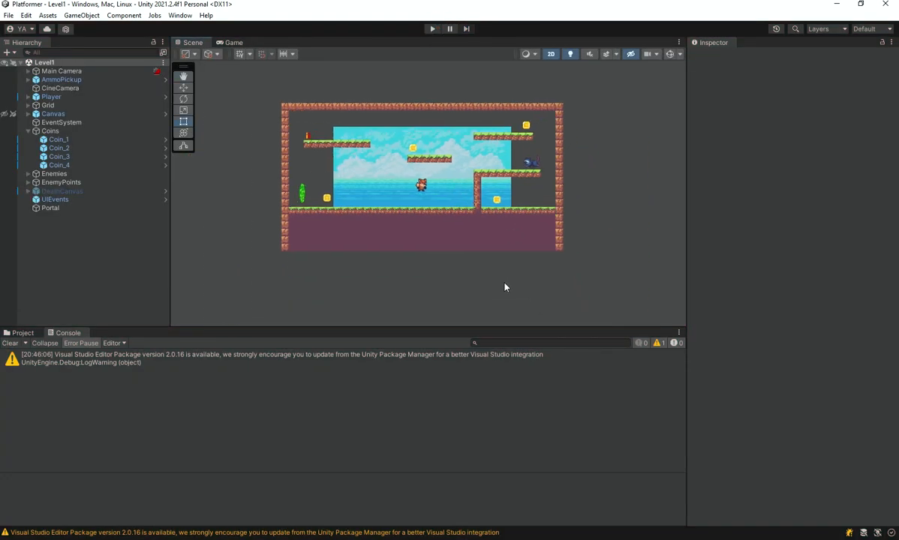